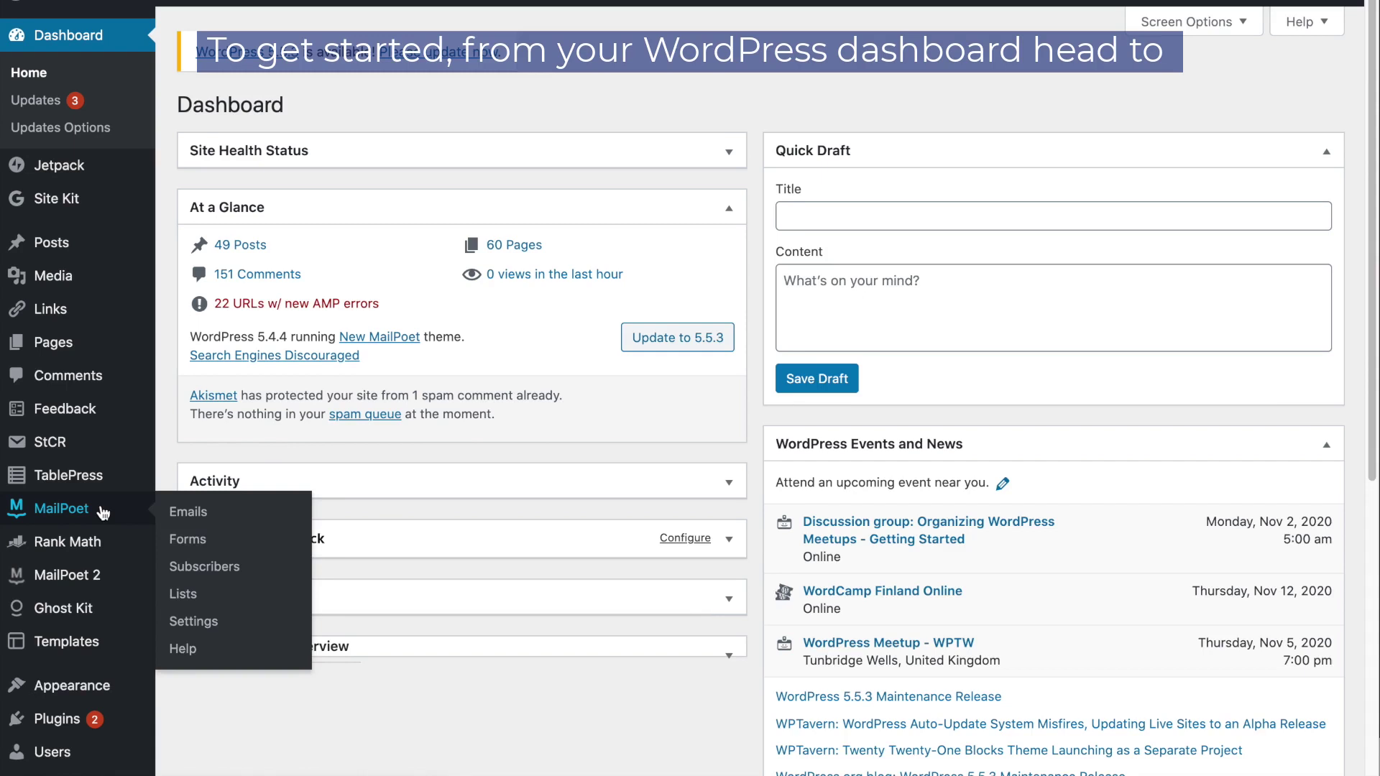
- Start a new form and browse the Slide-in, Fixed bar and Below pages templates
click(187, 541)
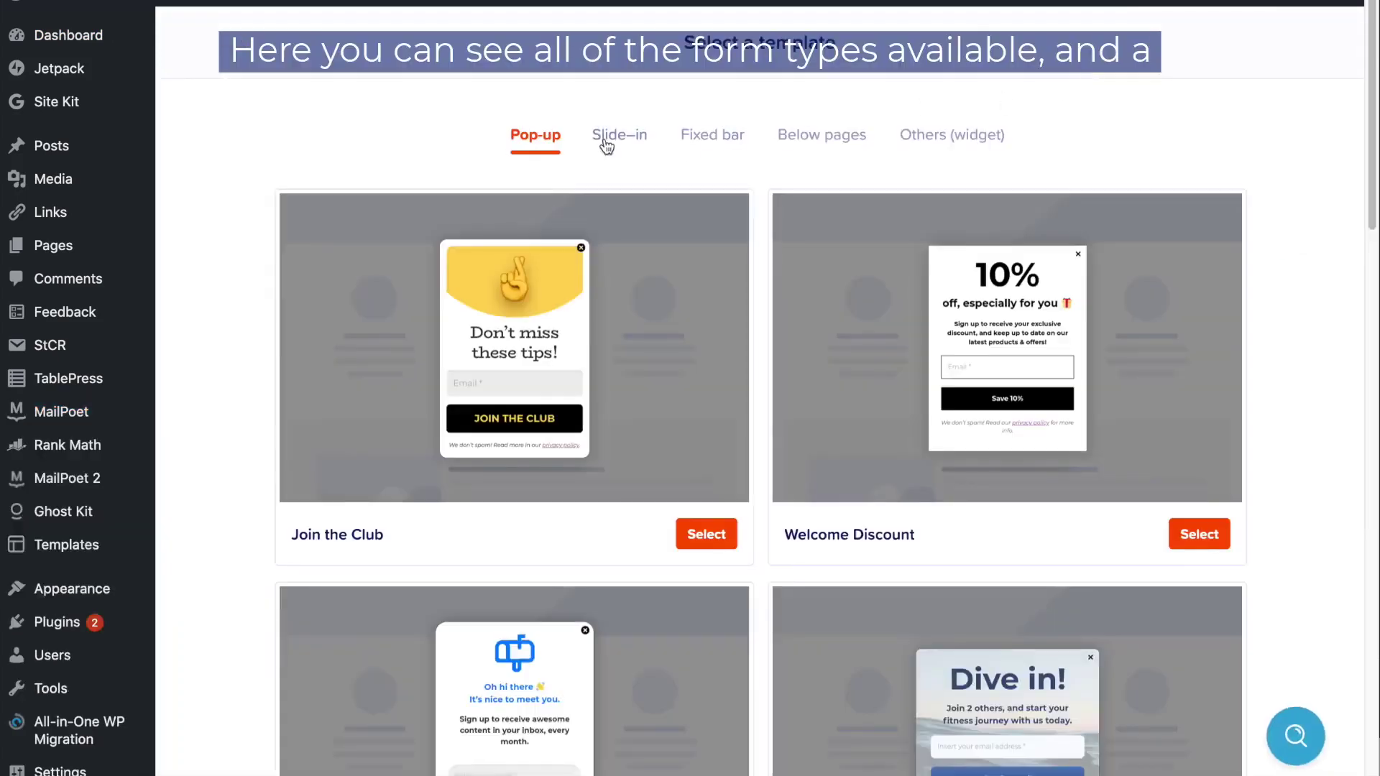
click(607, 136)
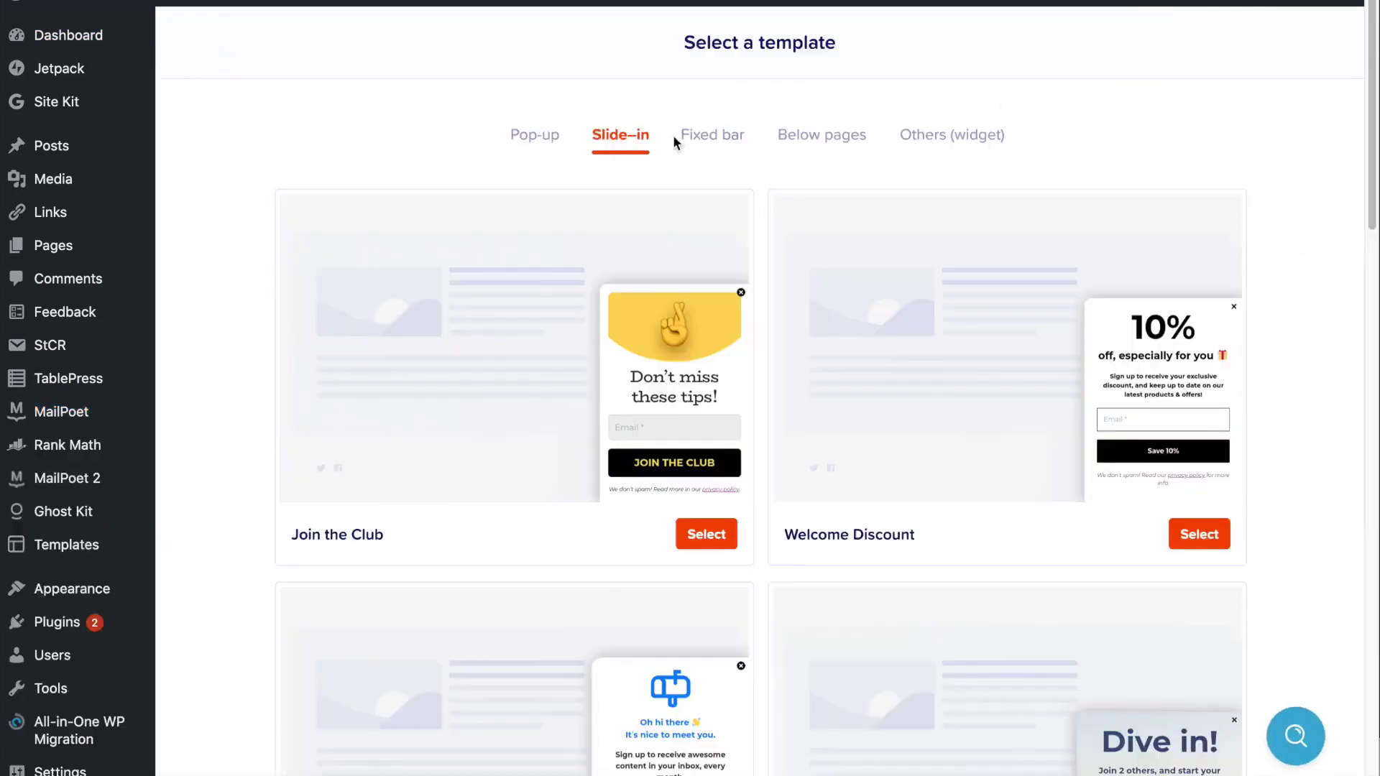
click(714, 136)
click(819, 144)
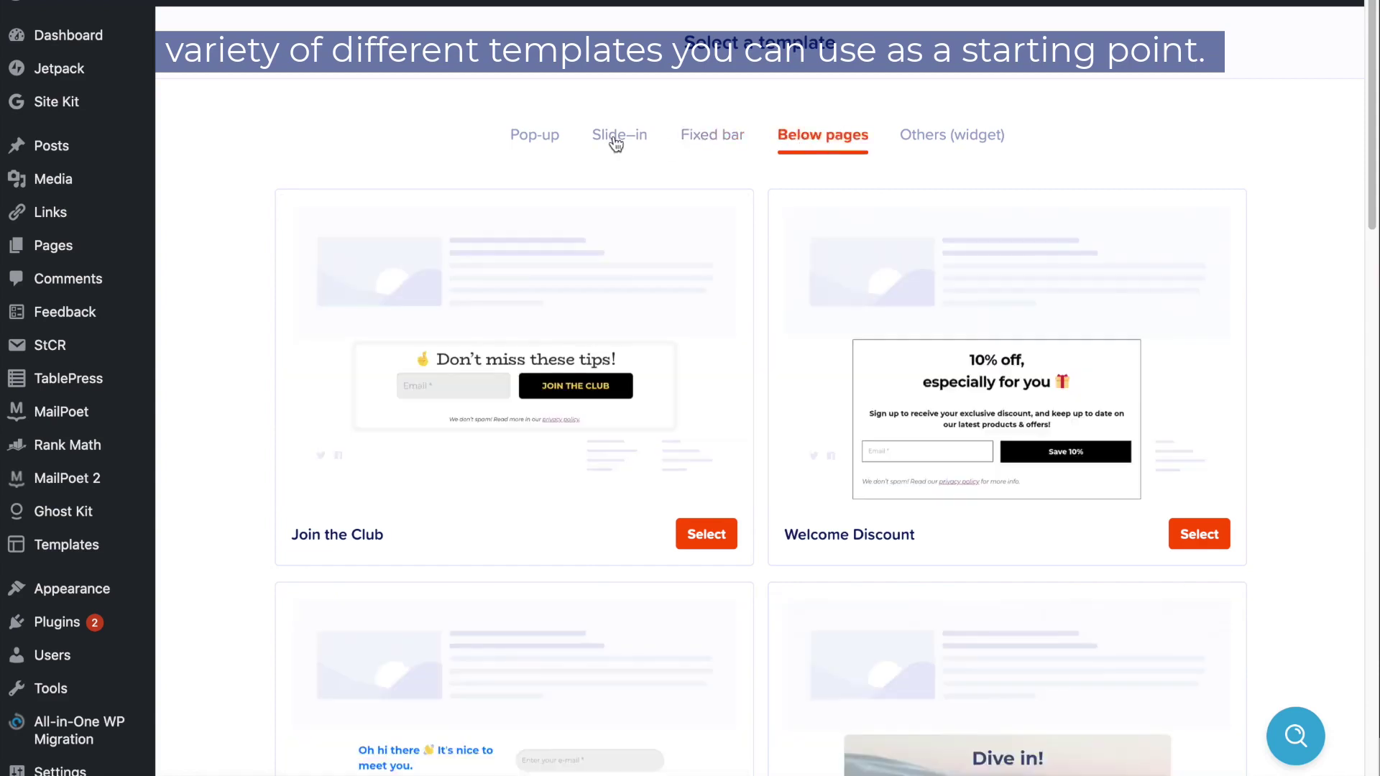
click(554, 141)
- Scroll through the Pop-up templates and start from the Newsletter Signup template
scroll(714, 368, down, 4)
scroll(715, 367, down, 2)
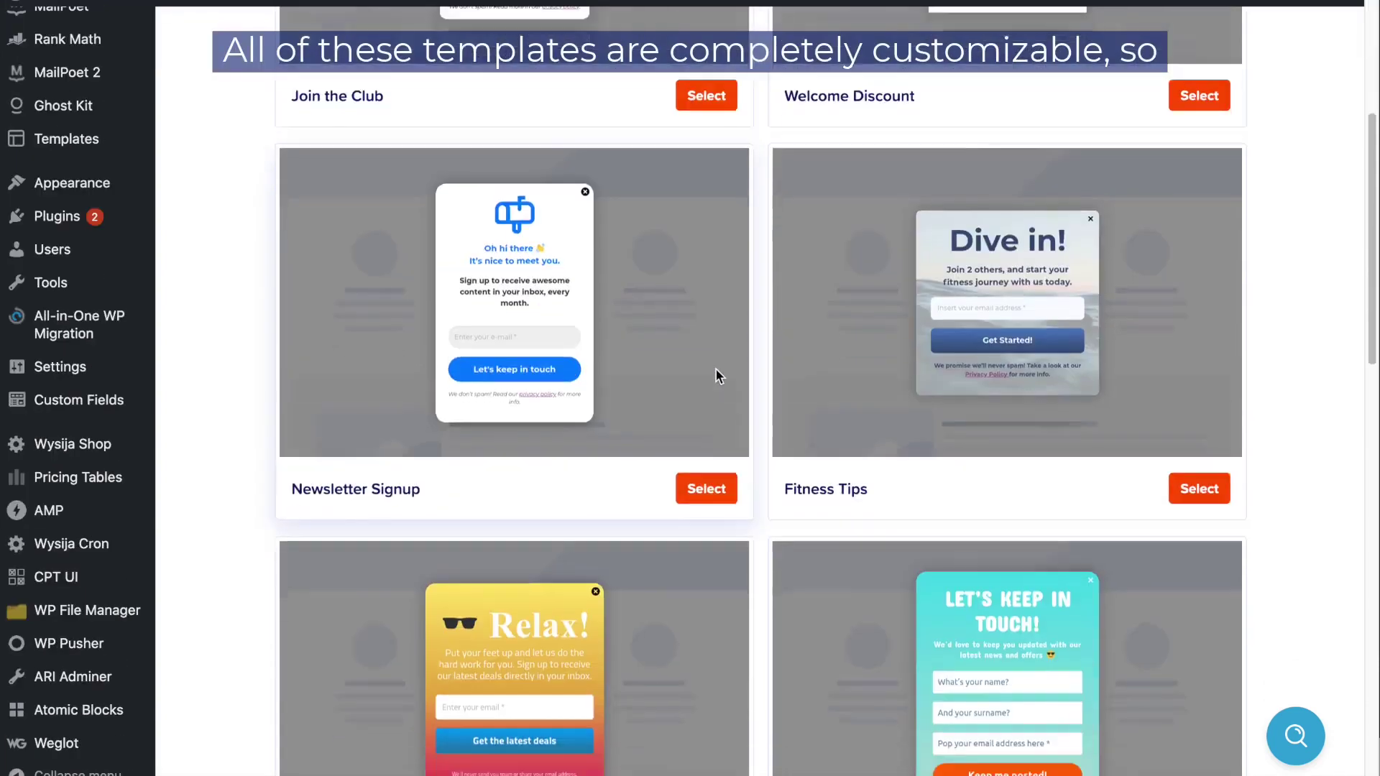
scroll(714, 368, down, 5)
scroll(716, 370, down, 8)
scroll(715, 370, down, 3)
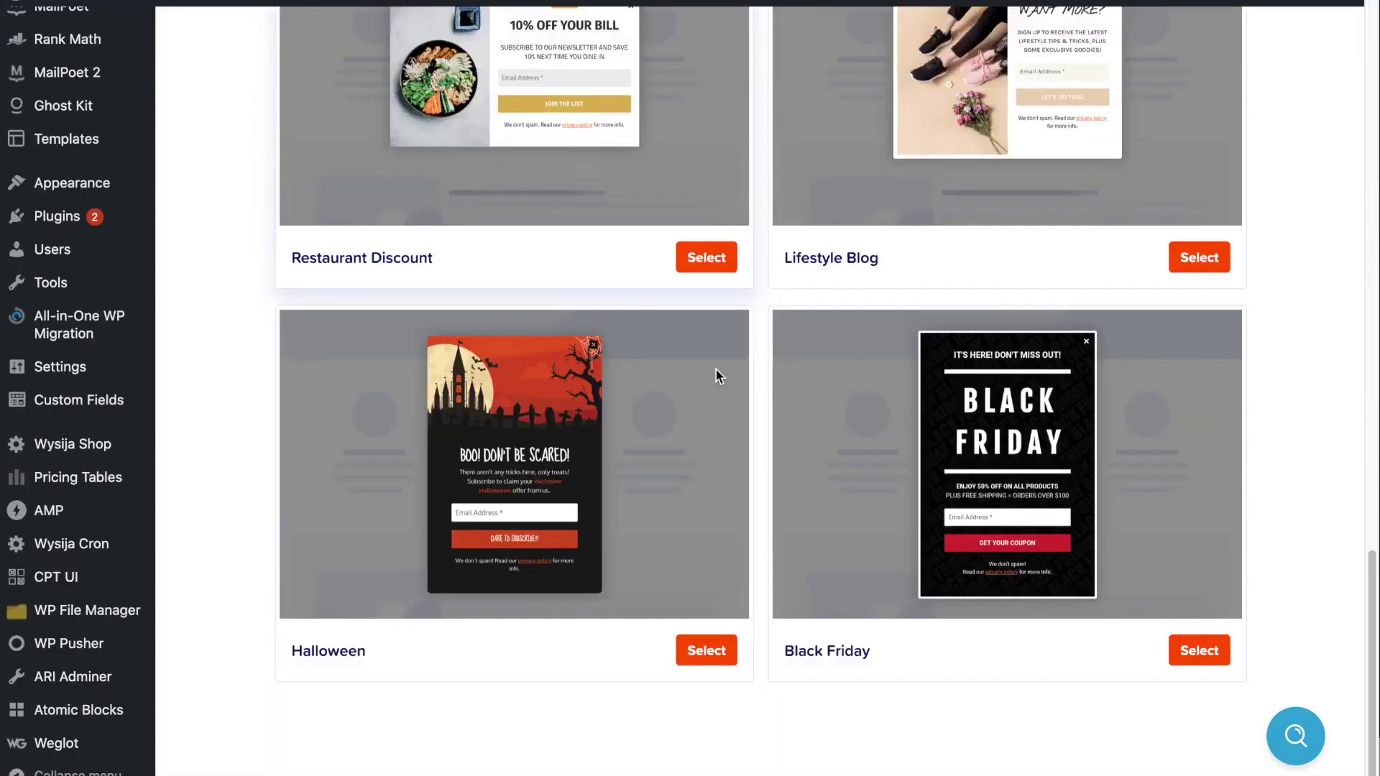
scroll(715, 368, up, 4)
scroll(714, 368, up, 6)
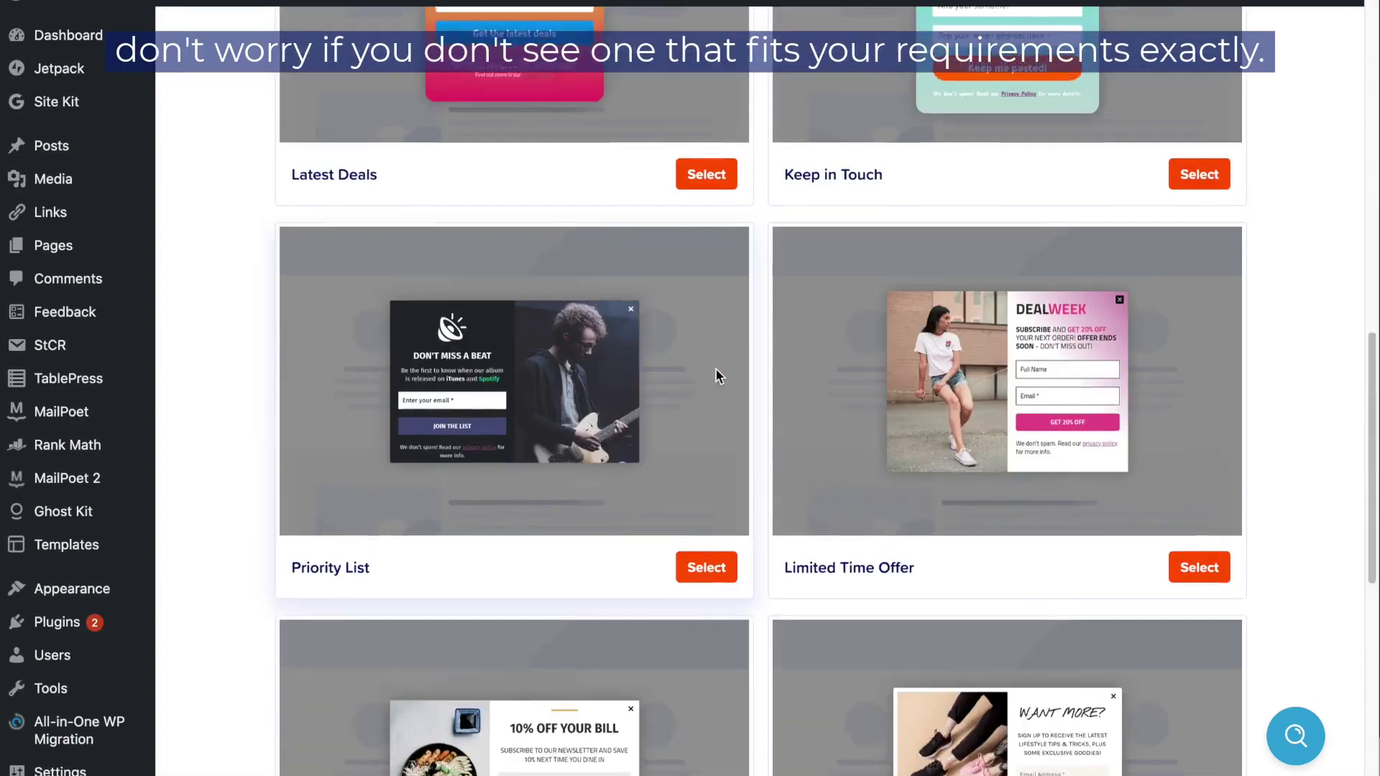
scroll(714, 368, up, 6)
scroll(715, 369, up, 3)
scroll(714, 370, up, 6)
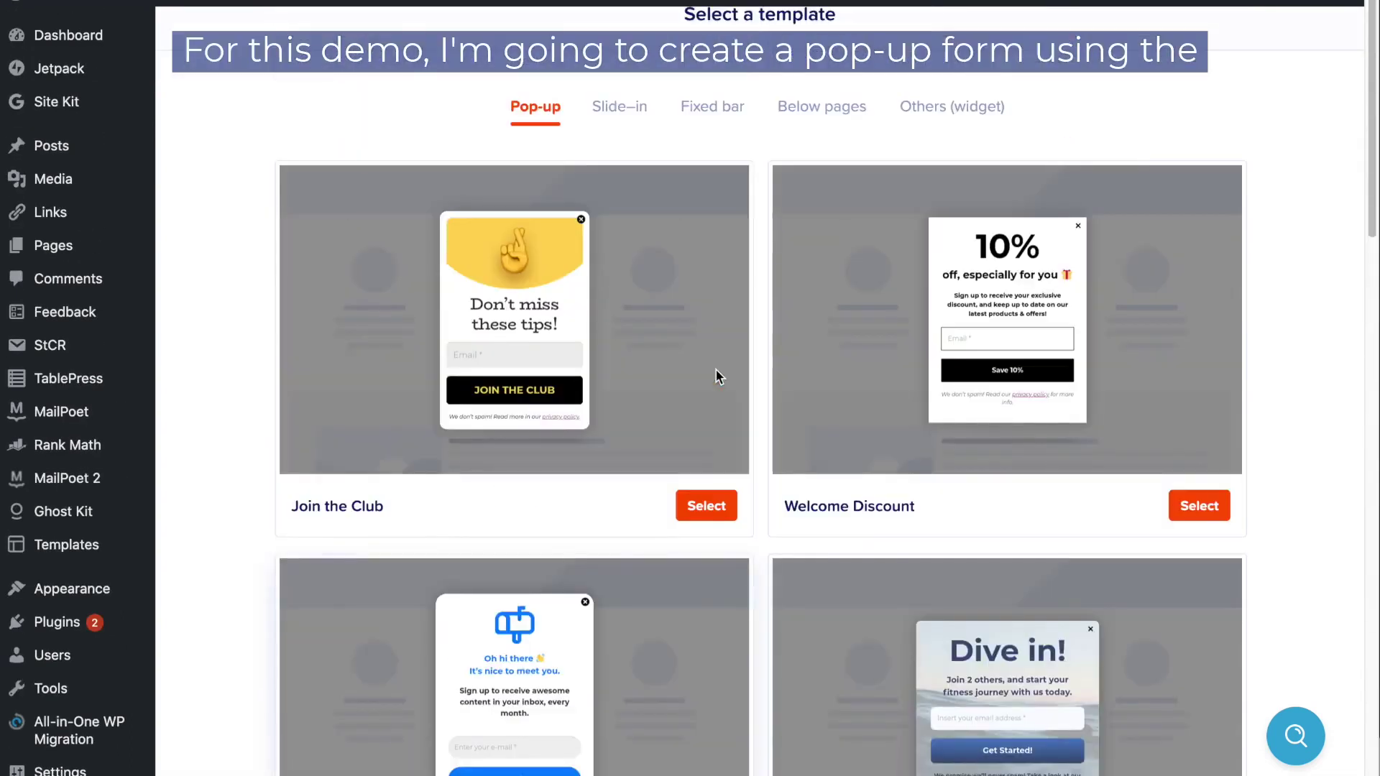
scroll(715, 372, down, 2)
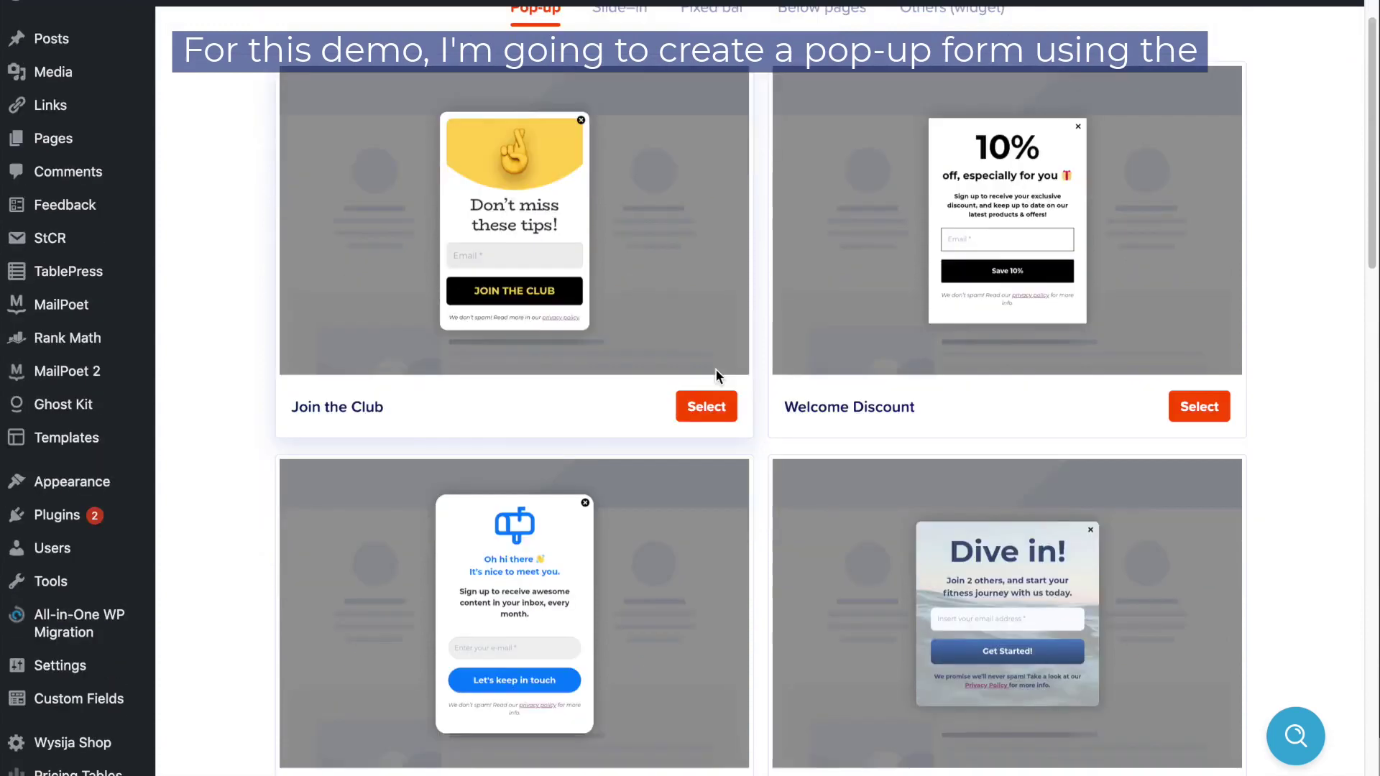
scroll(711, 402, down, 3)
click(711, 649)
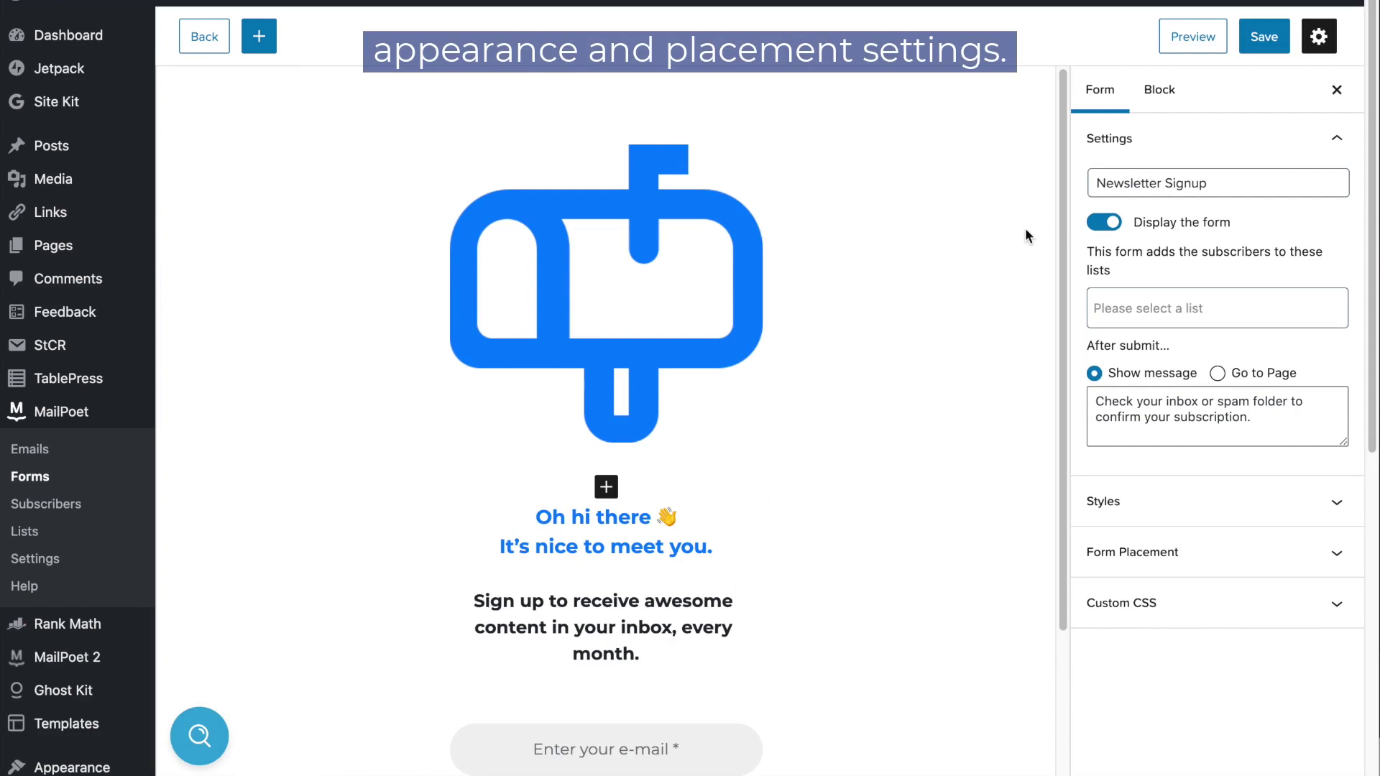
- Rename the form 'Newsletter Signup - pop-up' and add subscribers to Monthly Newsletter
click(1227, 184)
text(-)
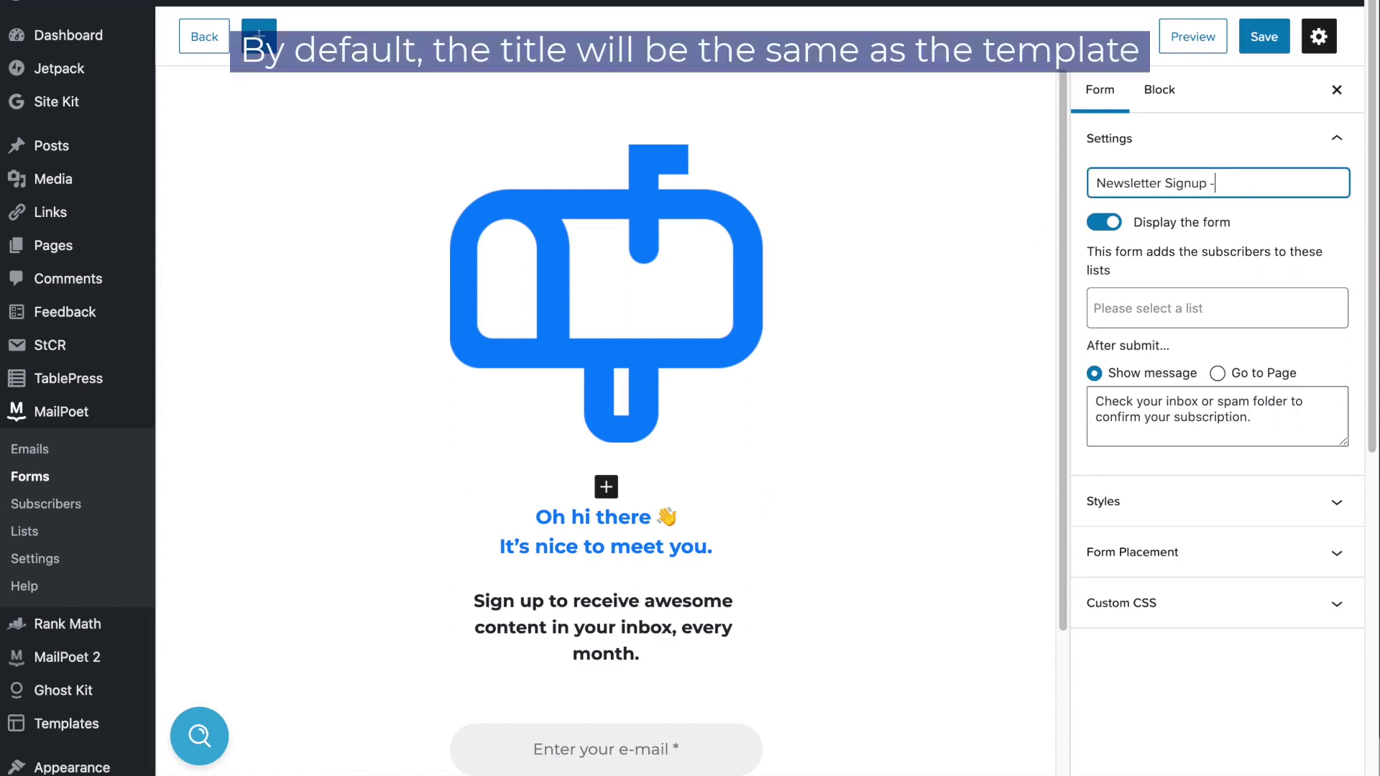
text( po)
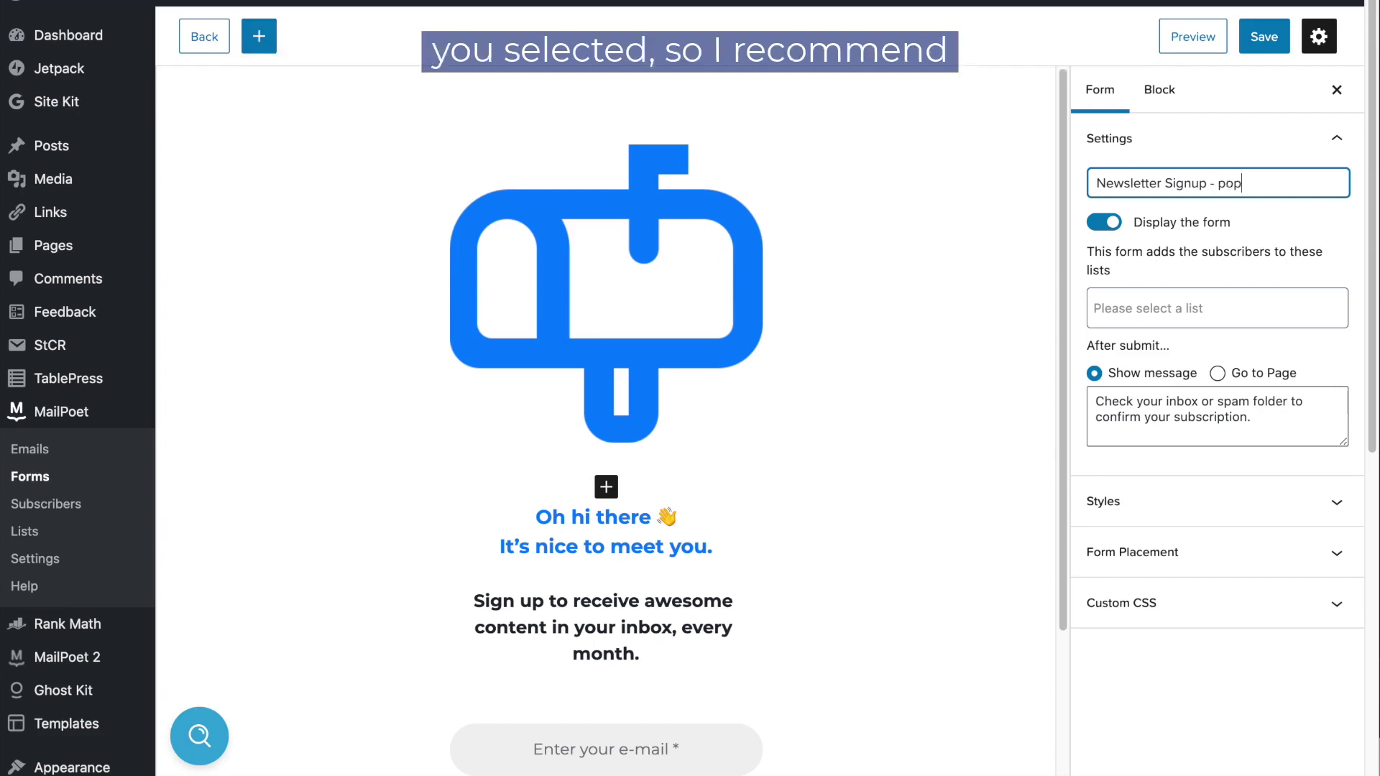
text(p)
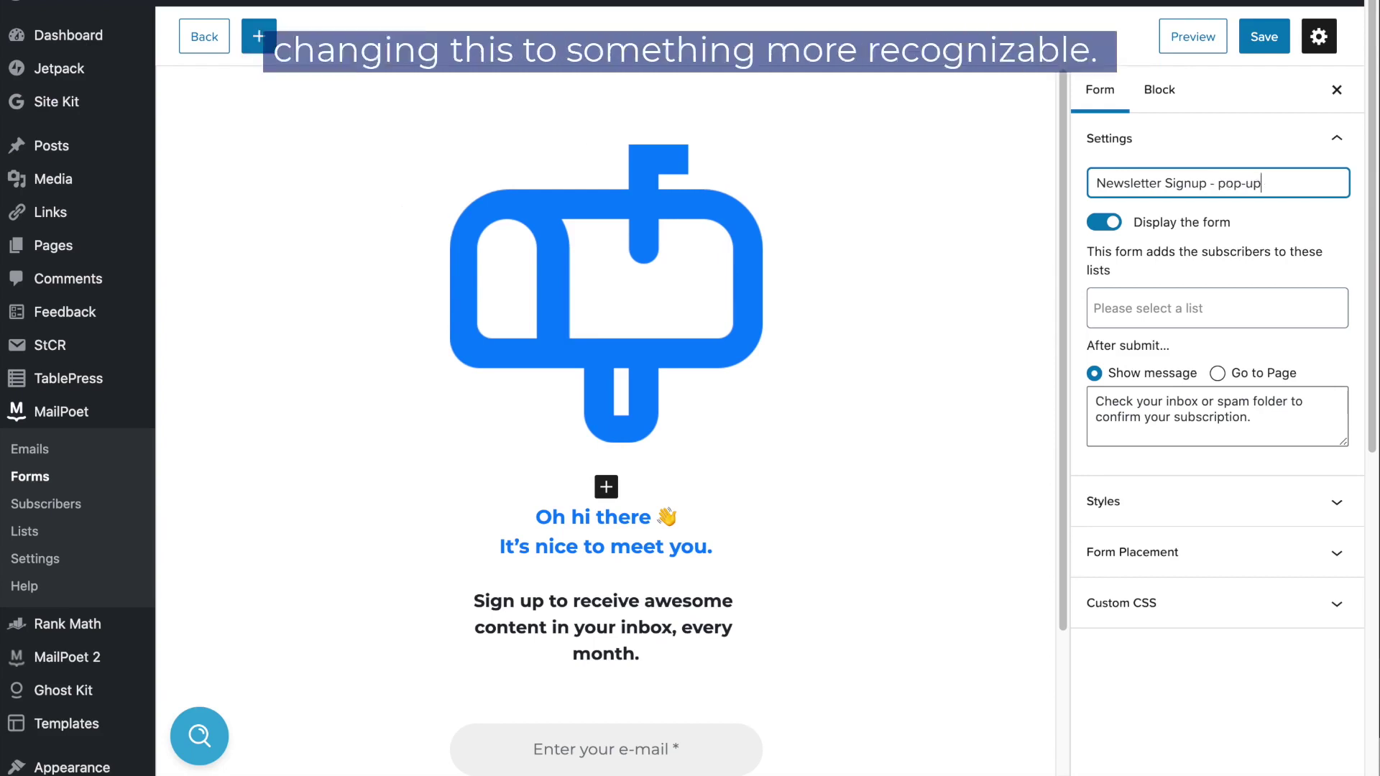
click(1107, 232)
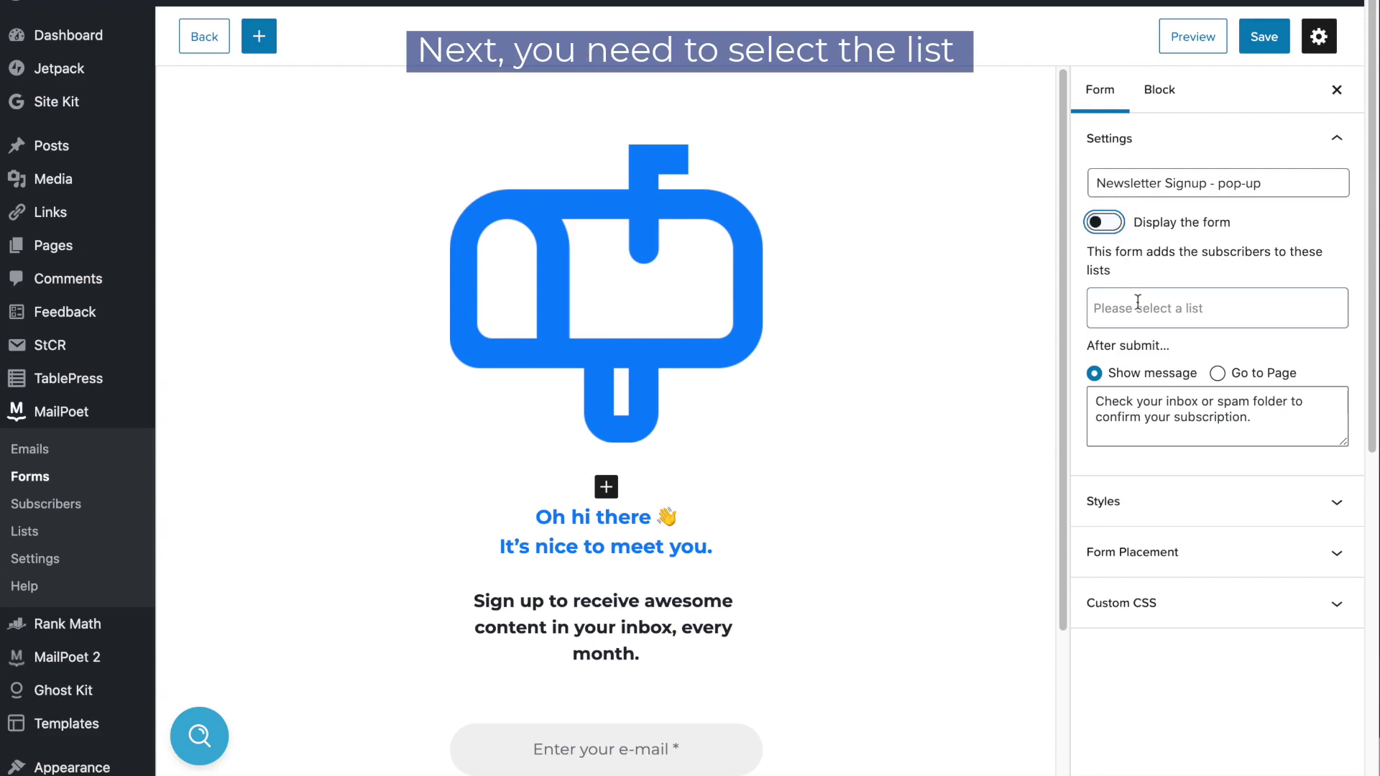
click(1139, 306)
click(1149, 370)
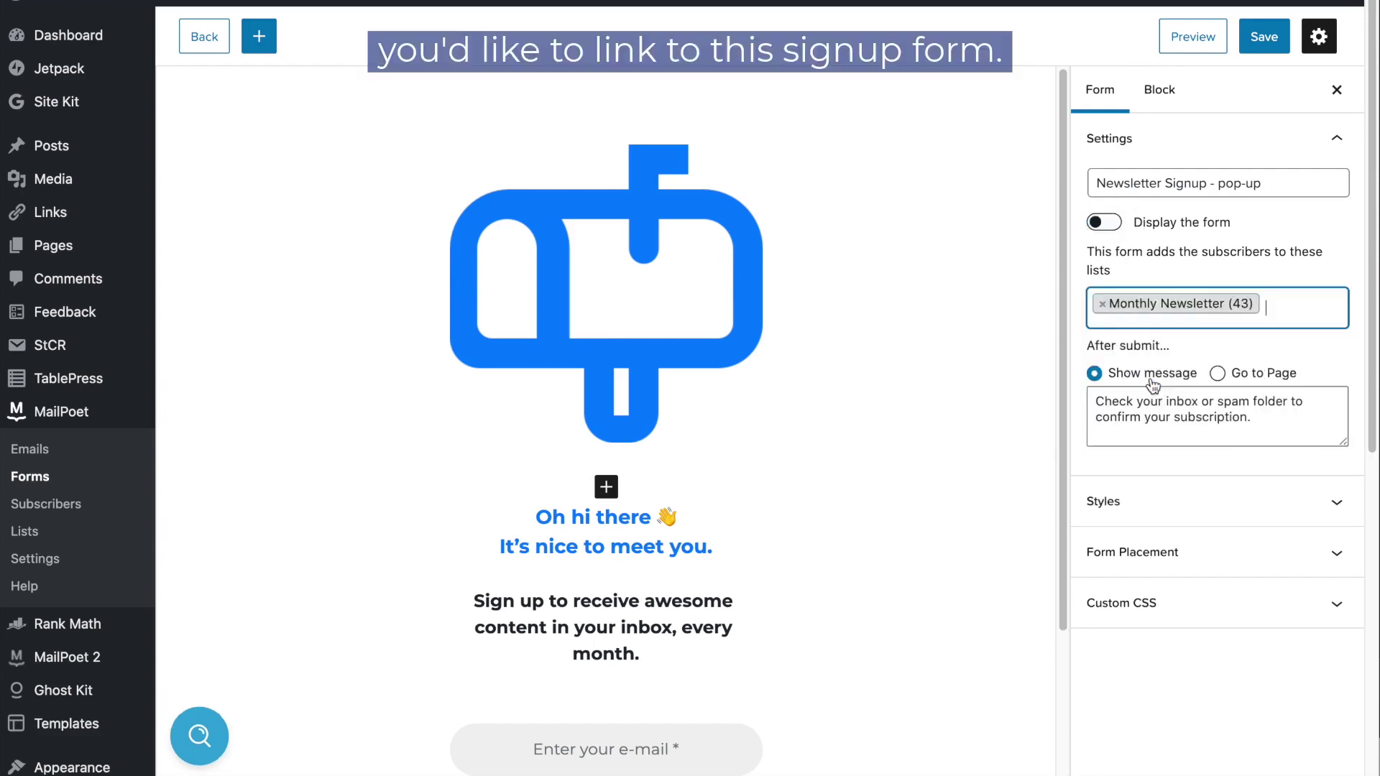
click(1332, 268)
- Change the after-submit message to 'You're on the list!'
click(1101, 404)
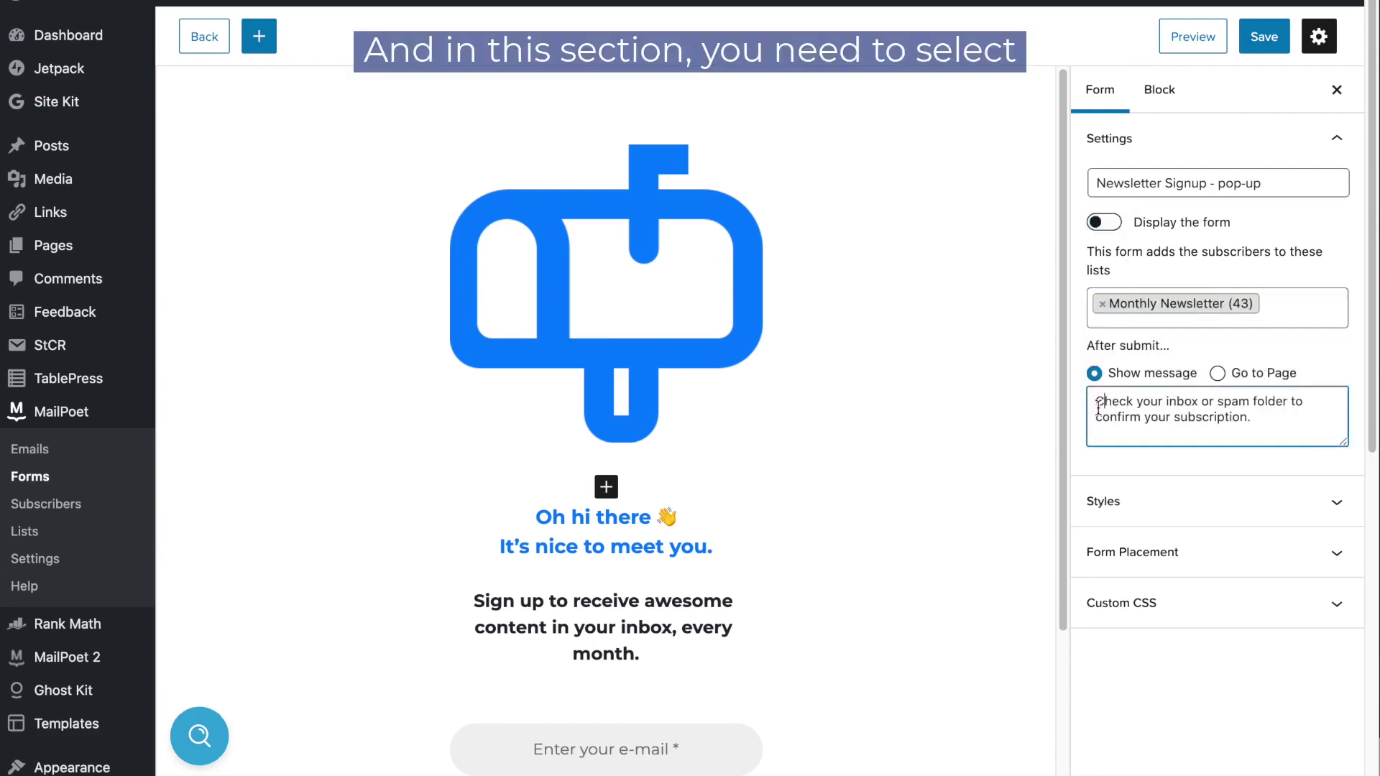
text(Youpu)
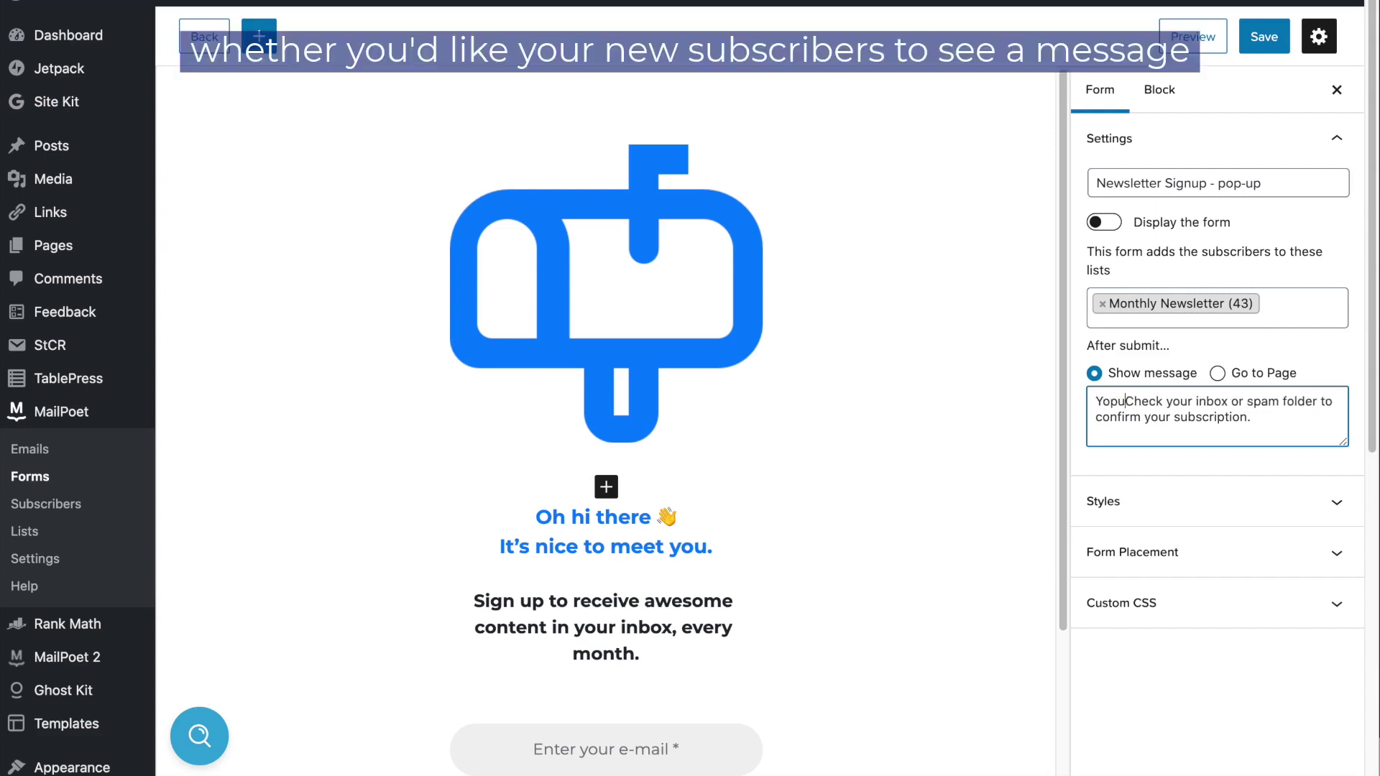
key(BackSpace)
key(BackSpace)
text(u're)
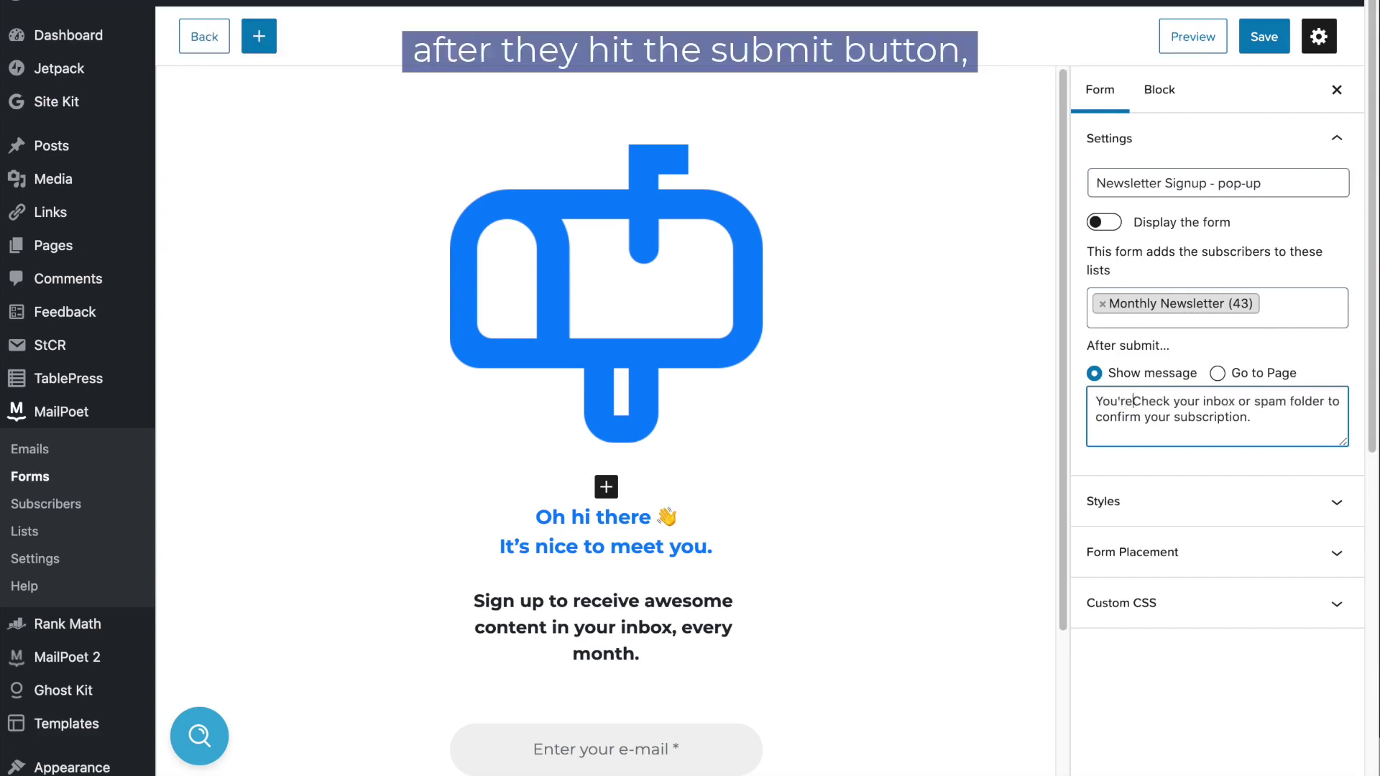
text( on the list!)
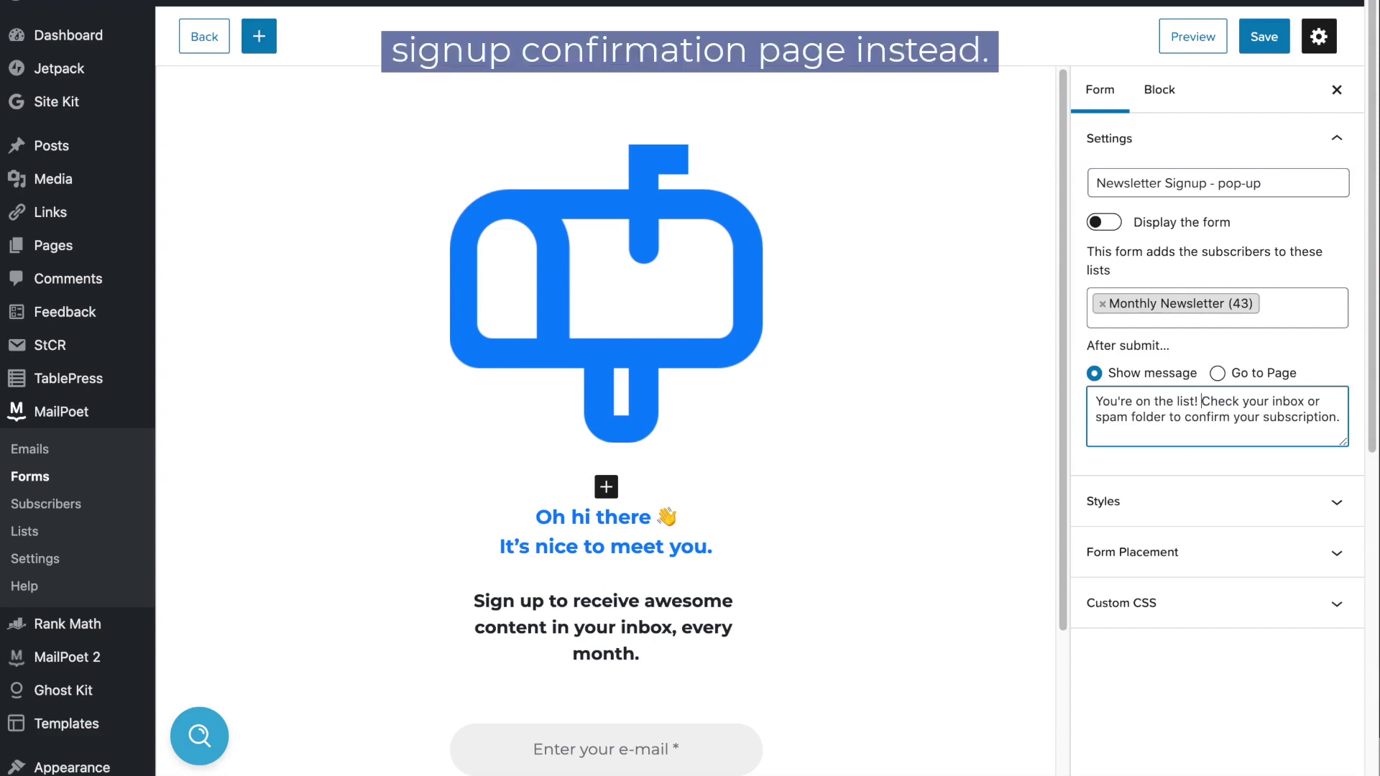
click(1340, 140)
- Try pale cyan, orange, yellow and lavender gradient form backgrounds in Styles
click(1151, 188)
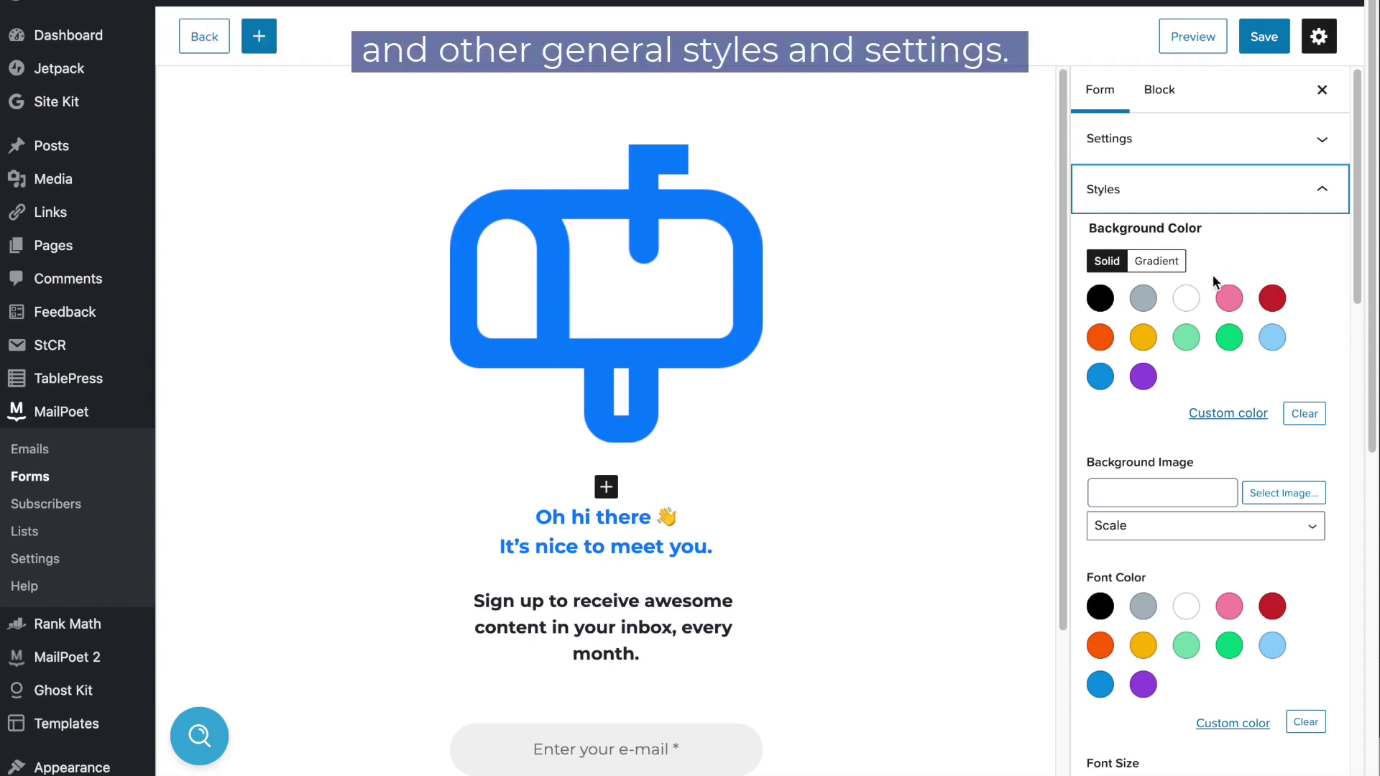
click(1275, 350)
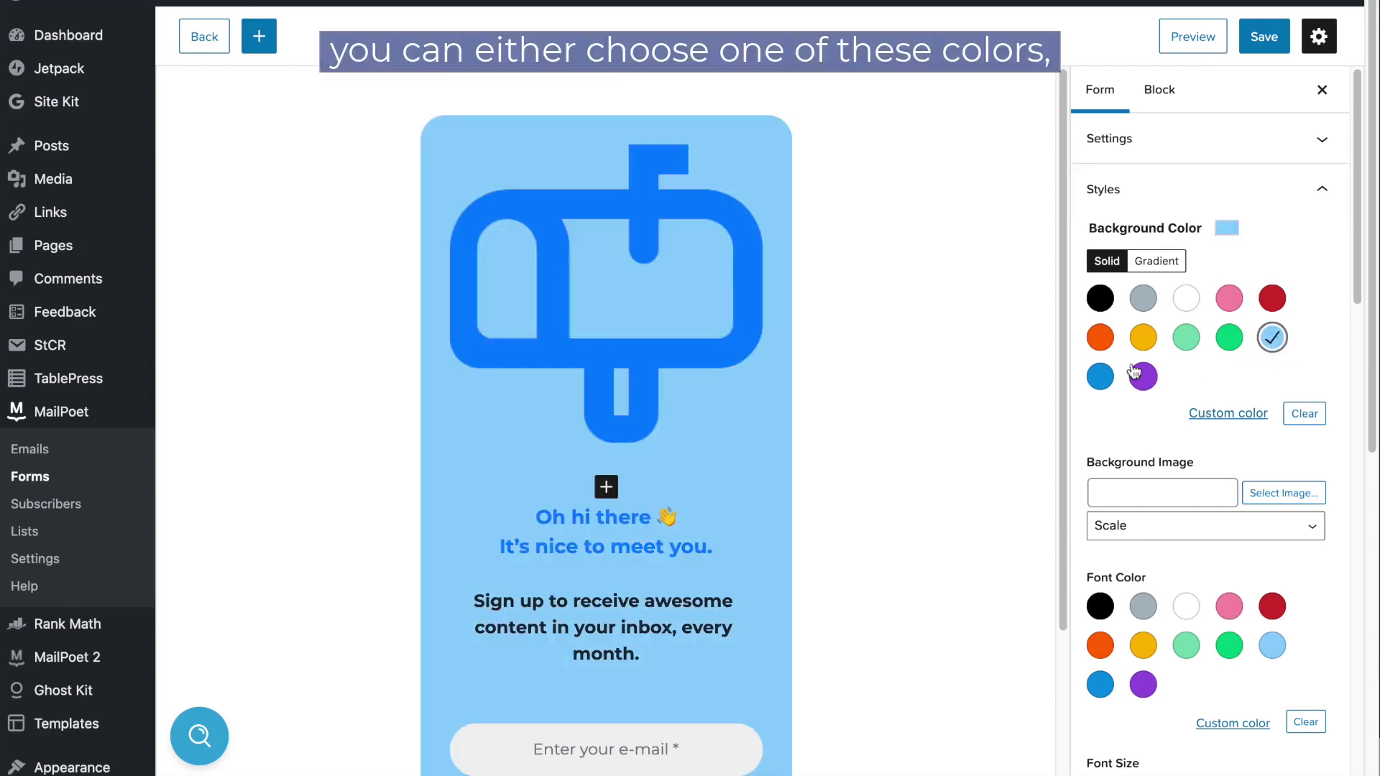
click(1116, 342)
click(1142, 337)
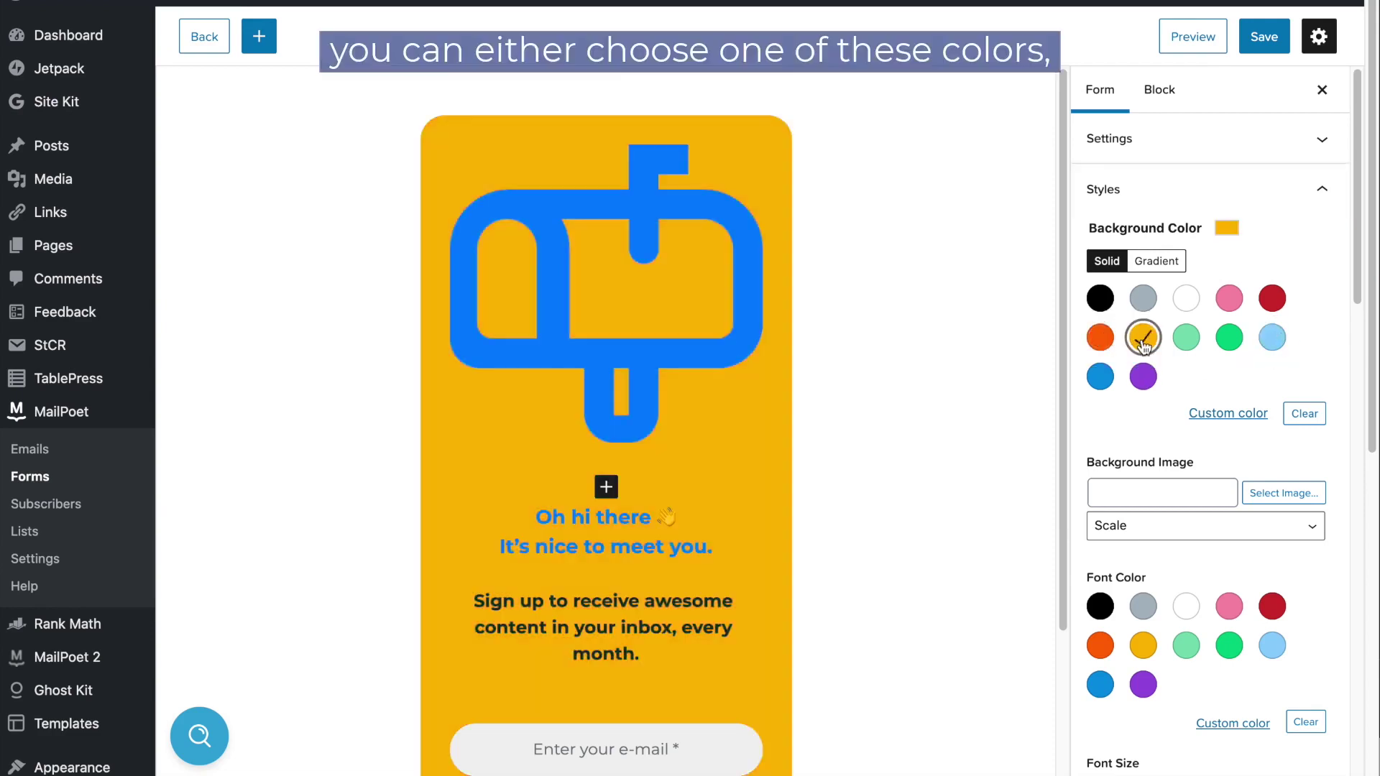
click(1156, 261)
click(1143, 337)
mouse_move(1103, 432)
mouse_down()
mouse_move(1131, 442)
mouse_move(1116, 435)
mouse_up()
- Clear the gradient and set the form background to solid white
scroll(1221, 546, down, 3)
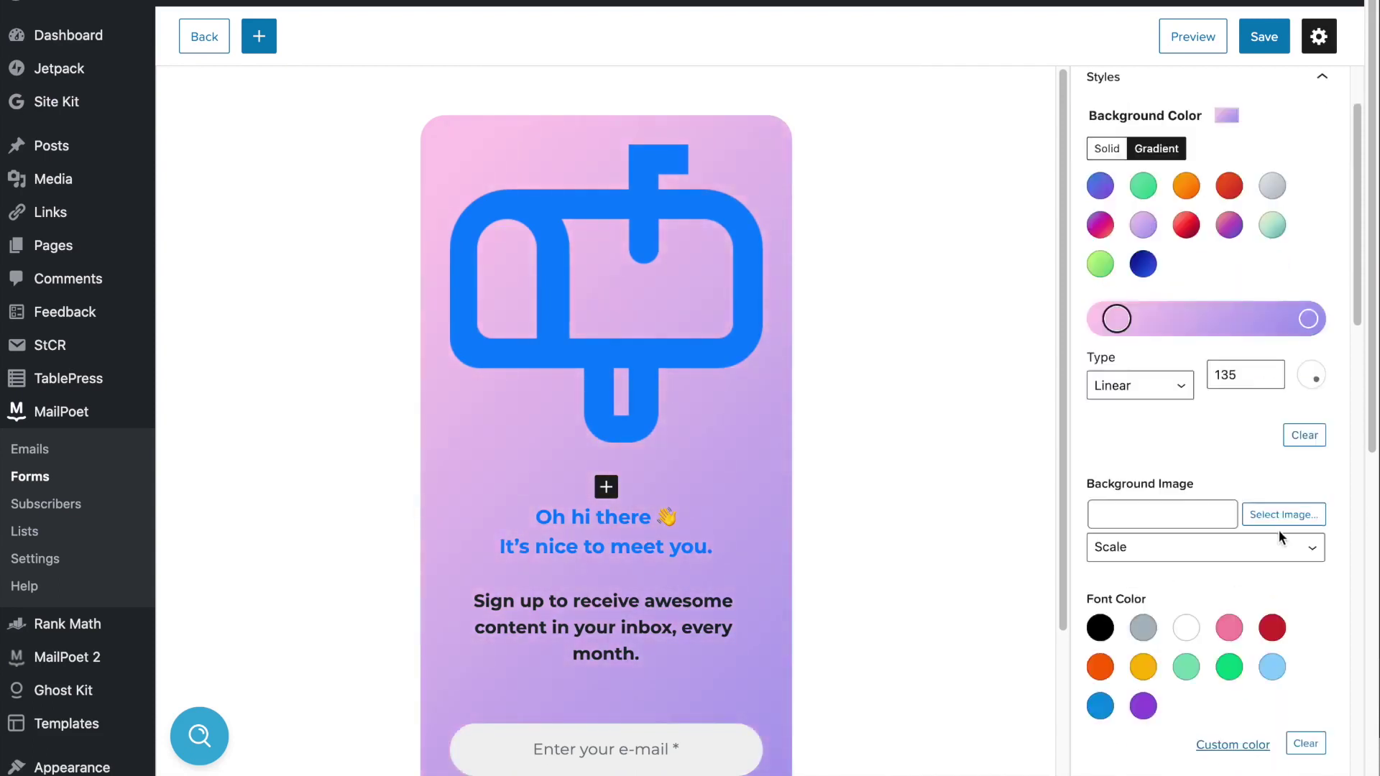
click(1304, 437)
scroll(1238, 437, up, 1)
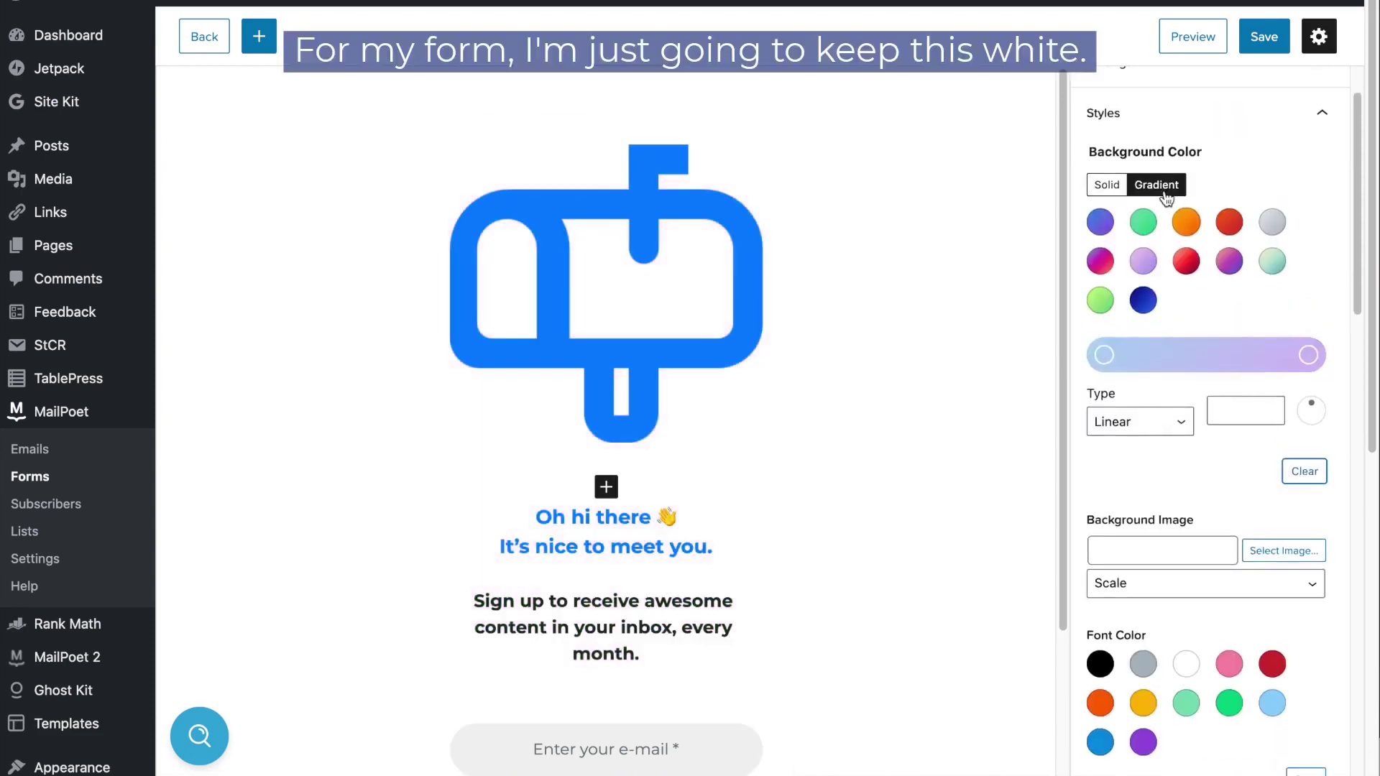
click(1104, 189)
click(1184, 223)
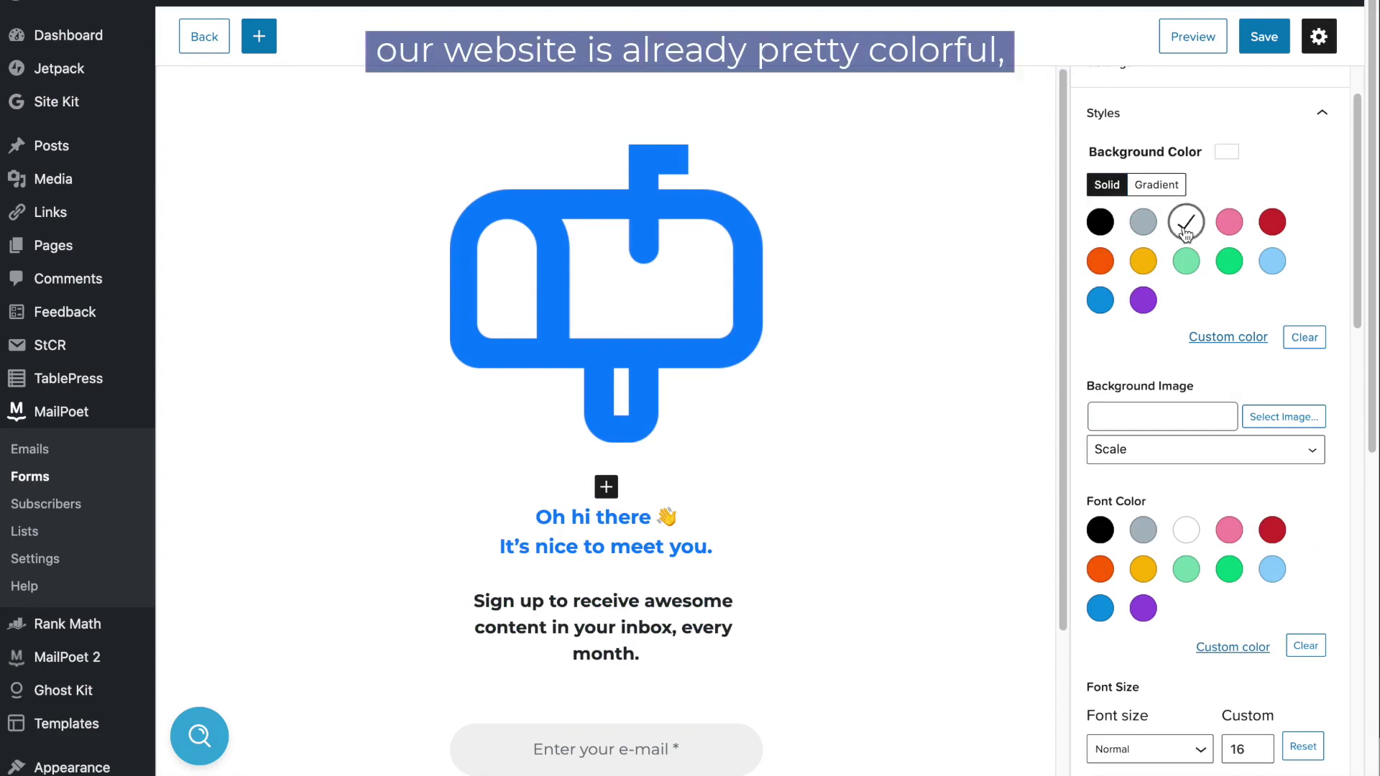
- Set the form's Font Color to the custom navy hex #071c6d
scroll(1187, 311, down, 5)
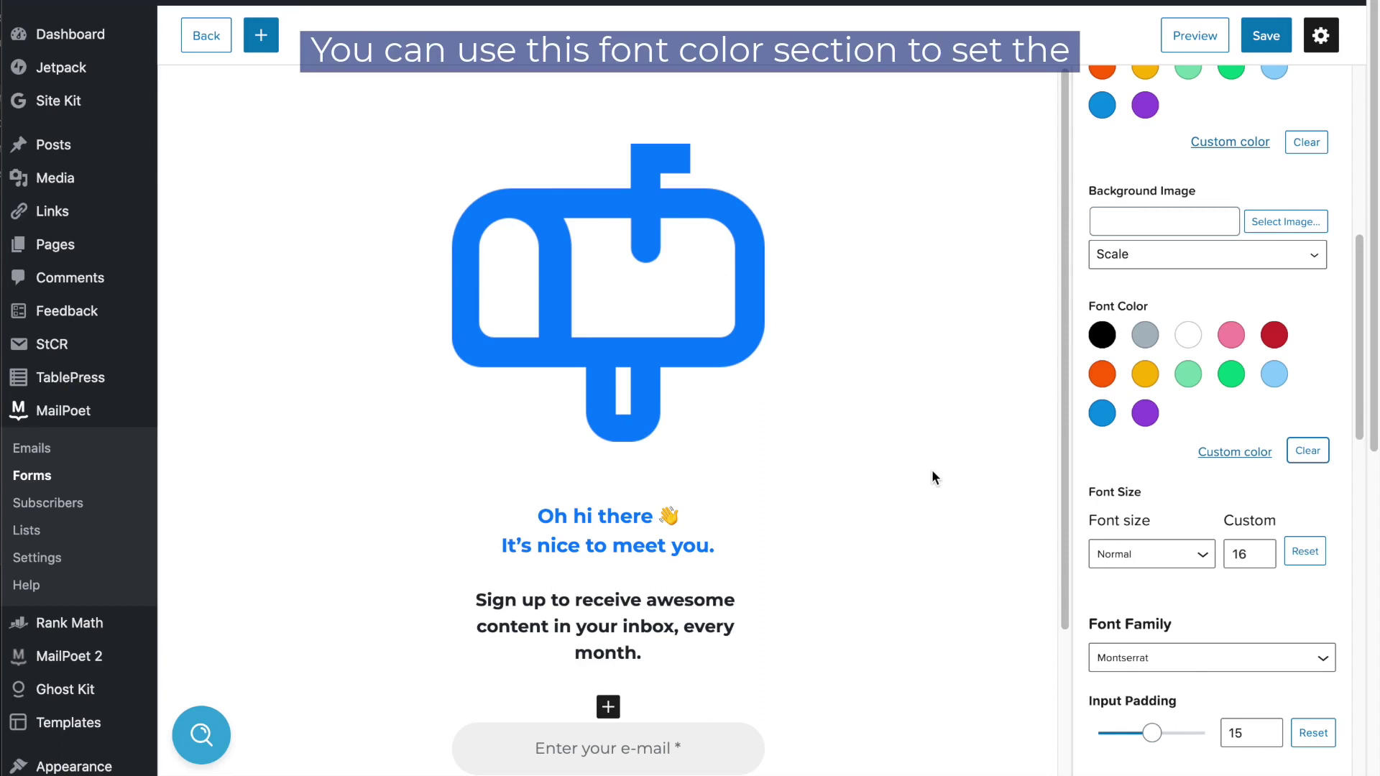
scroll(932, 478, down, 2)
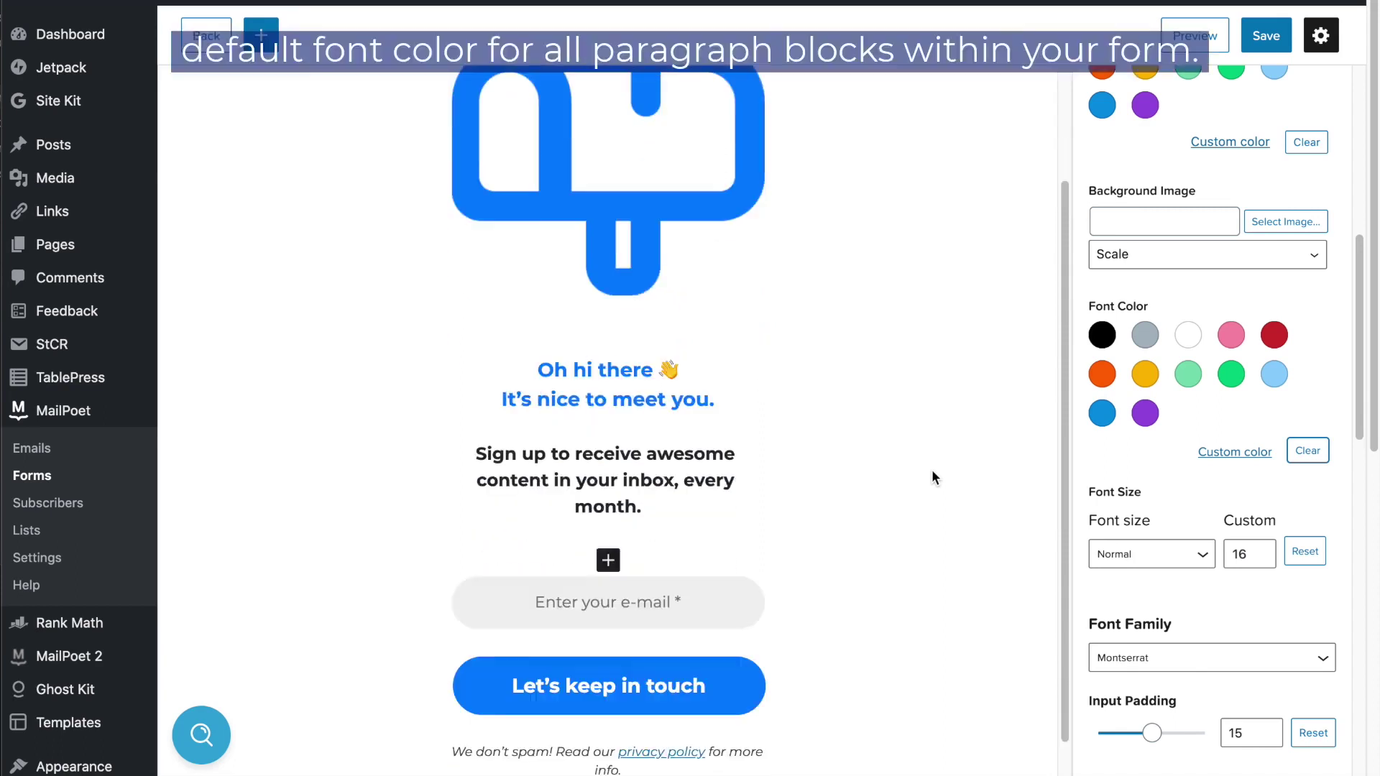
scroll(931, 478, down, 1)
scroll(931, 478, down, 1)
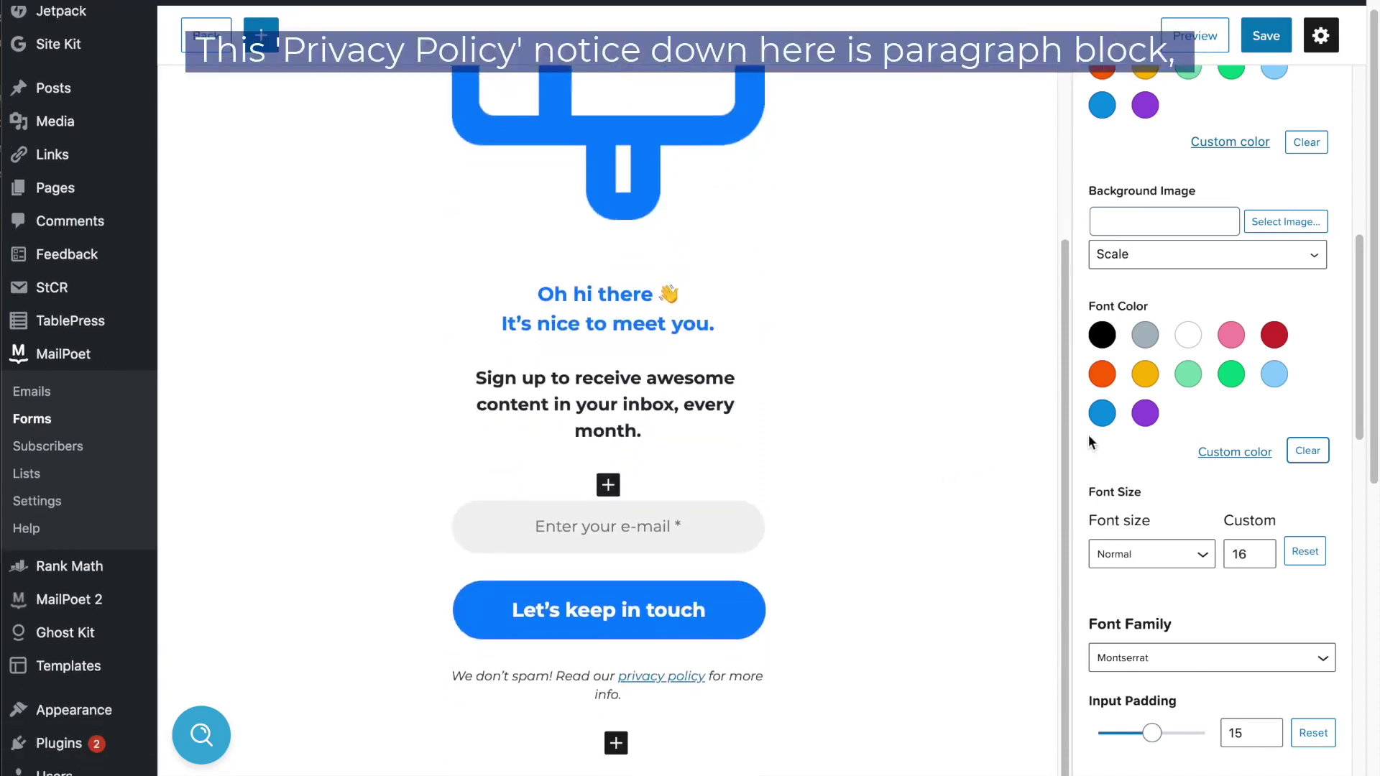
click(1235, 451)
drag(1056, 722, 1015, 724)
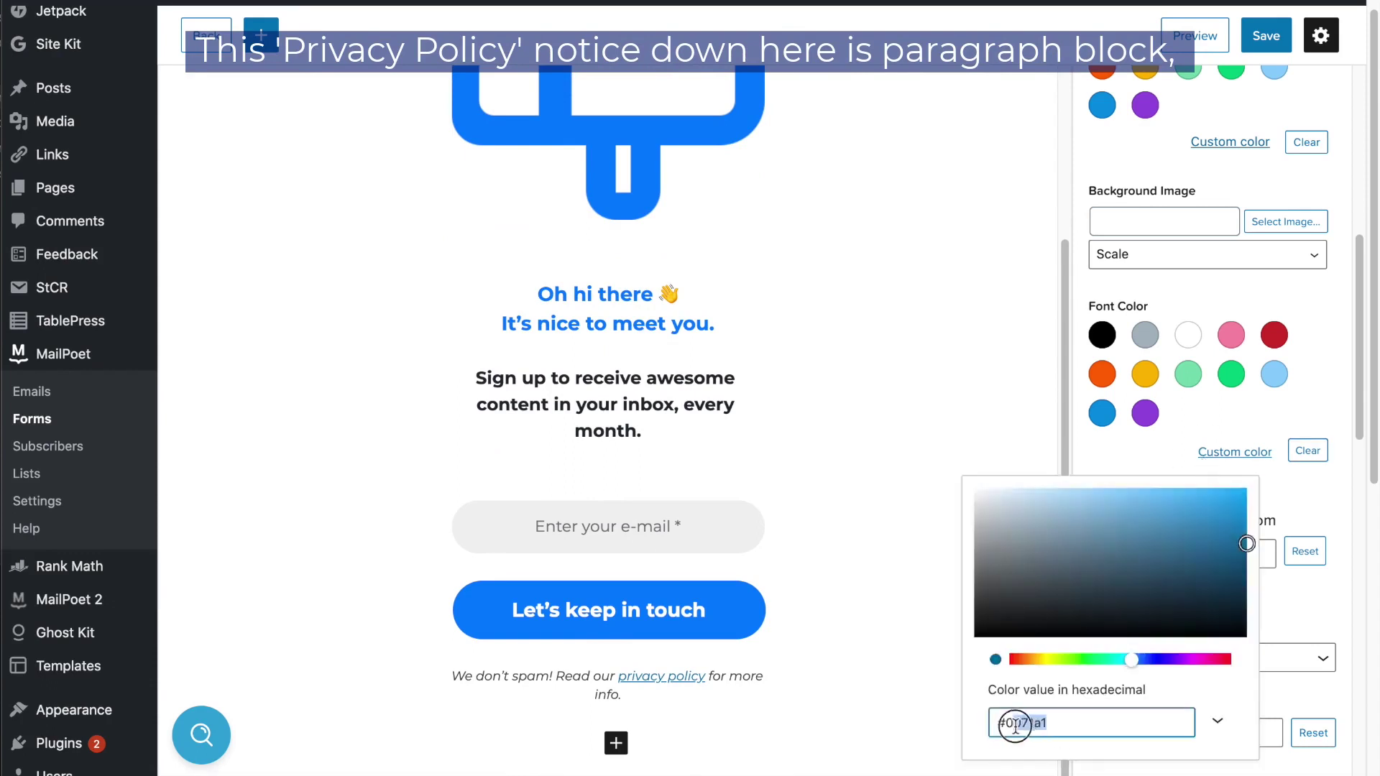
text(71e4e)
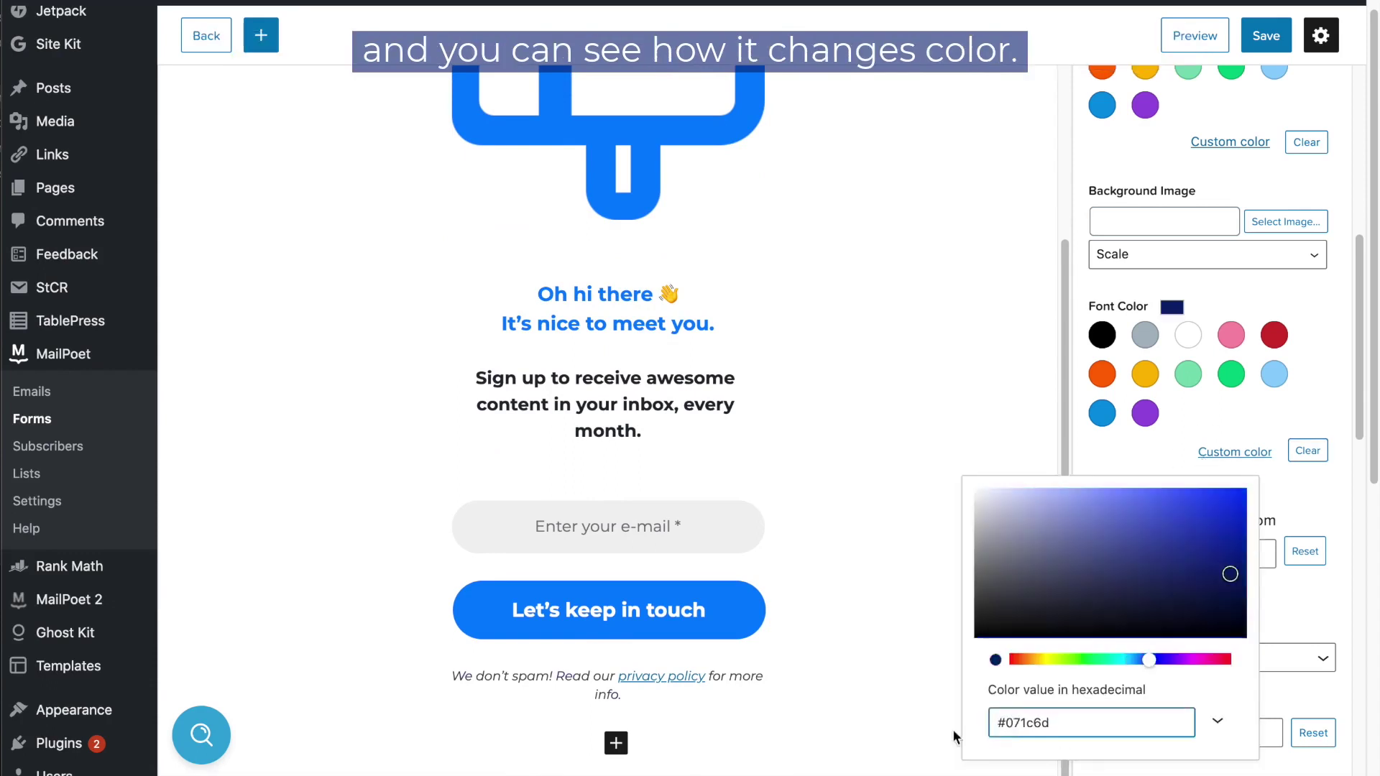
click(951, 728)
scroll(841, 645, up, 1)
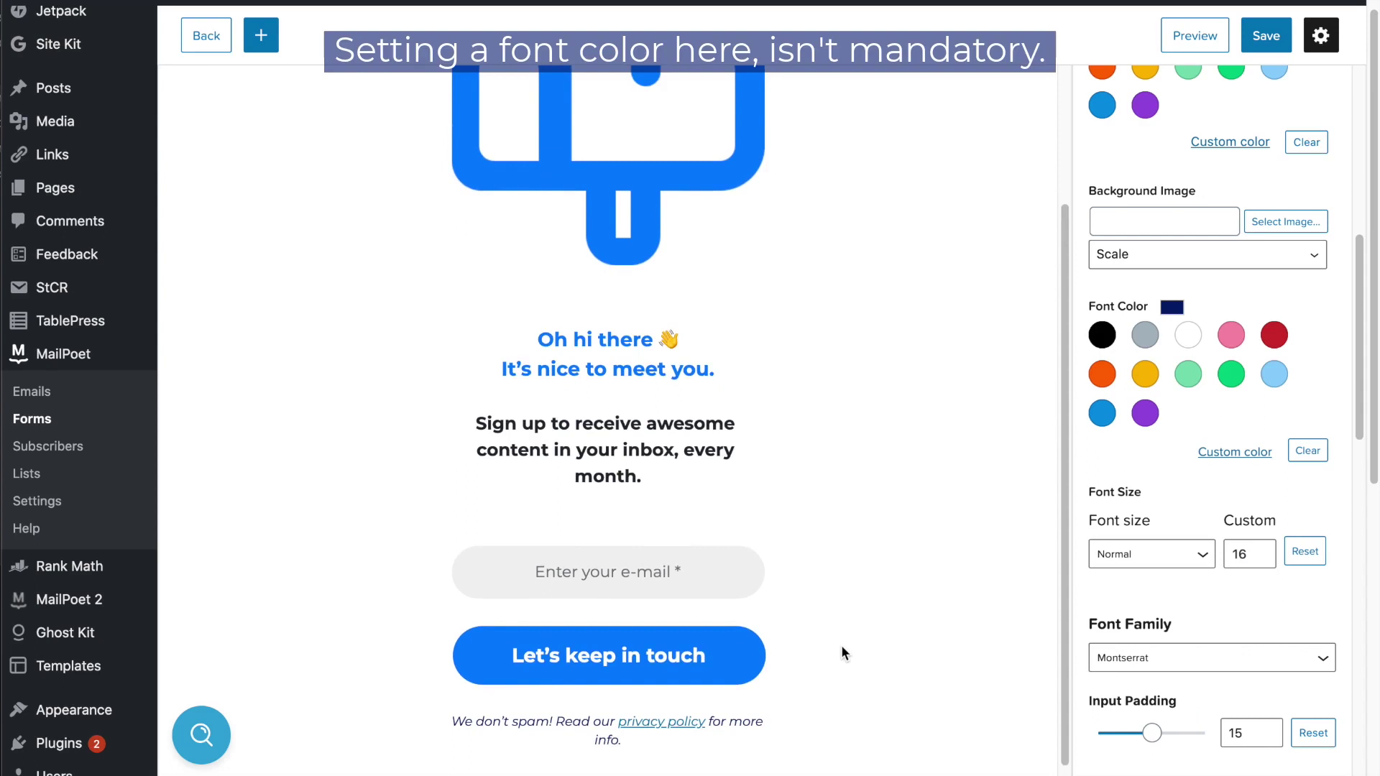
scroll(842, 647, up, 2)
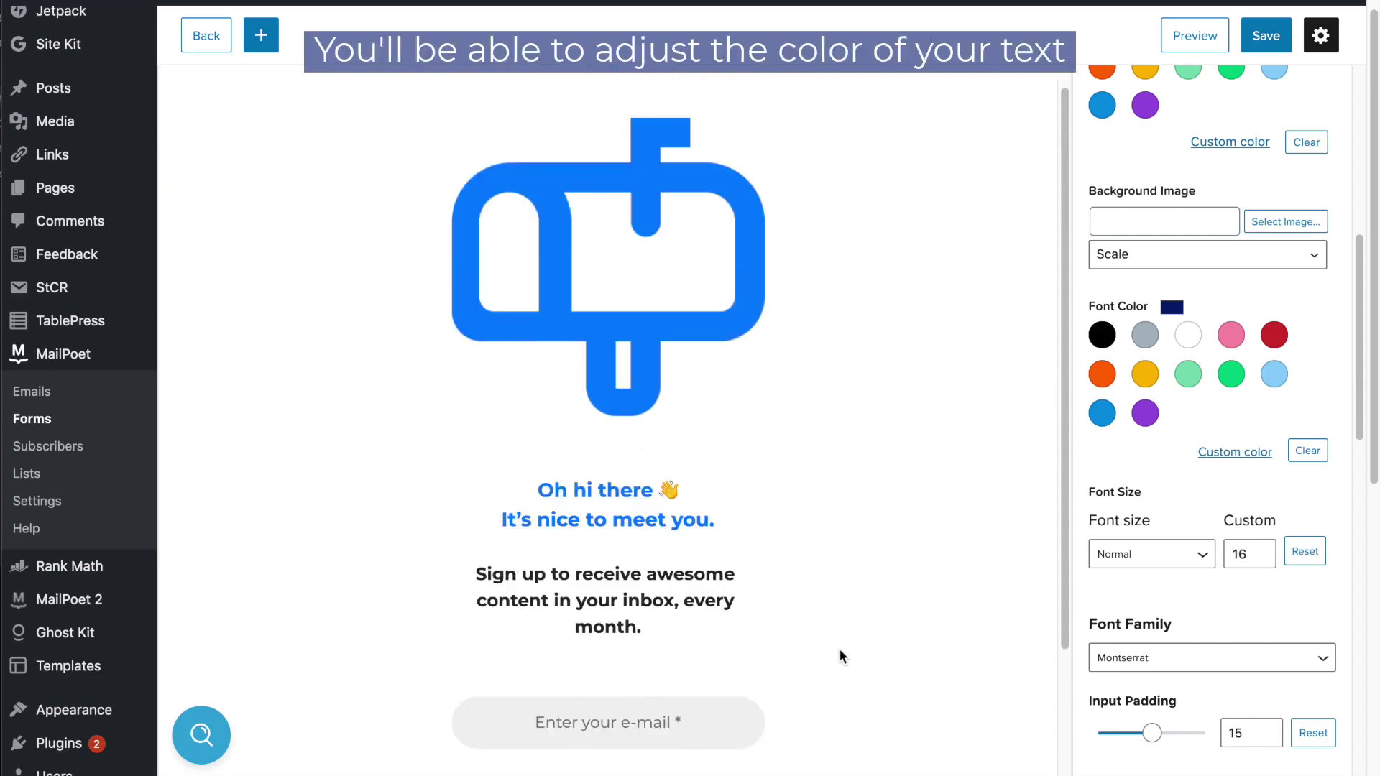
scroll(1203, 496, down, 1)
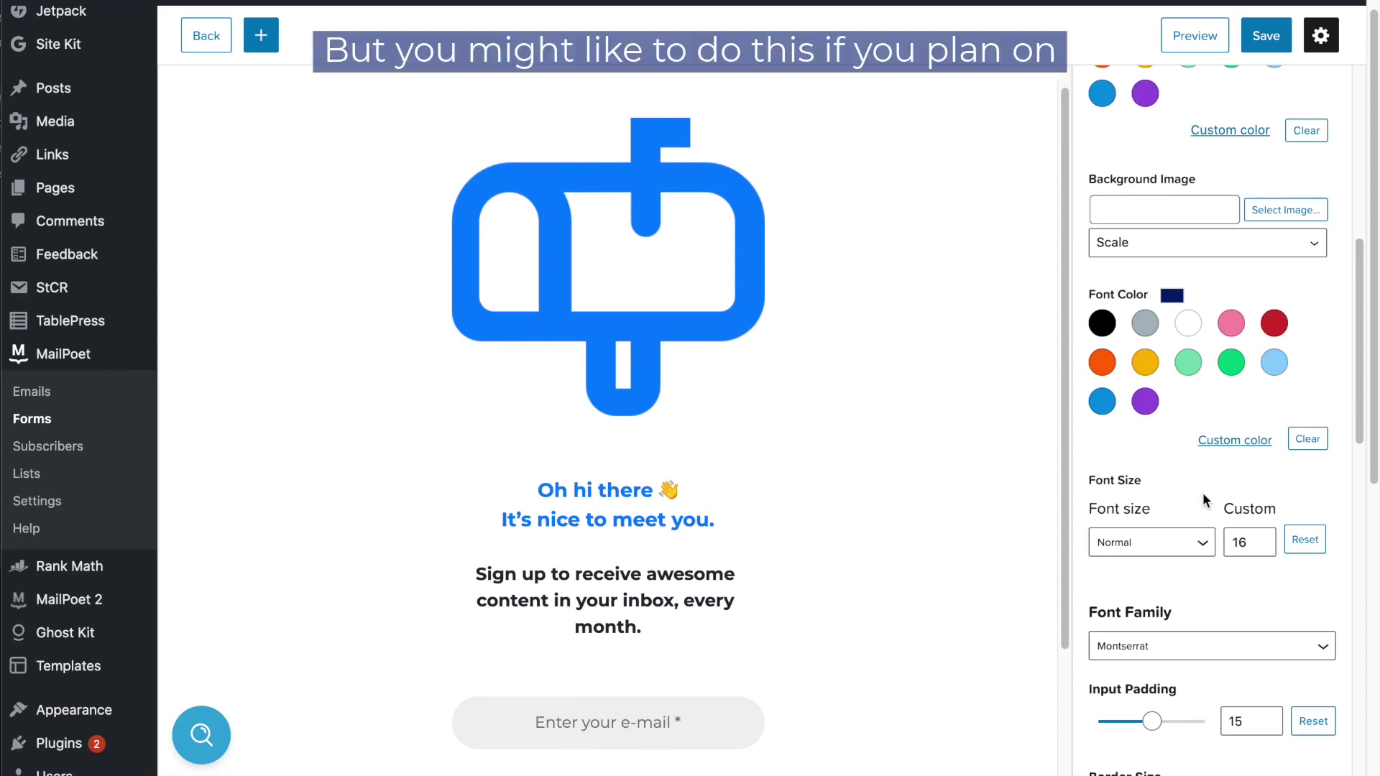
scroll(1174, 467, down, 2)
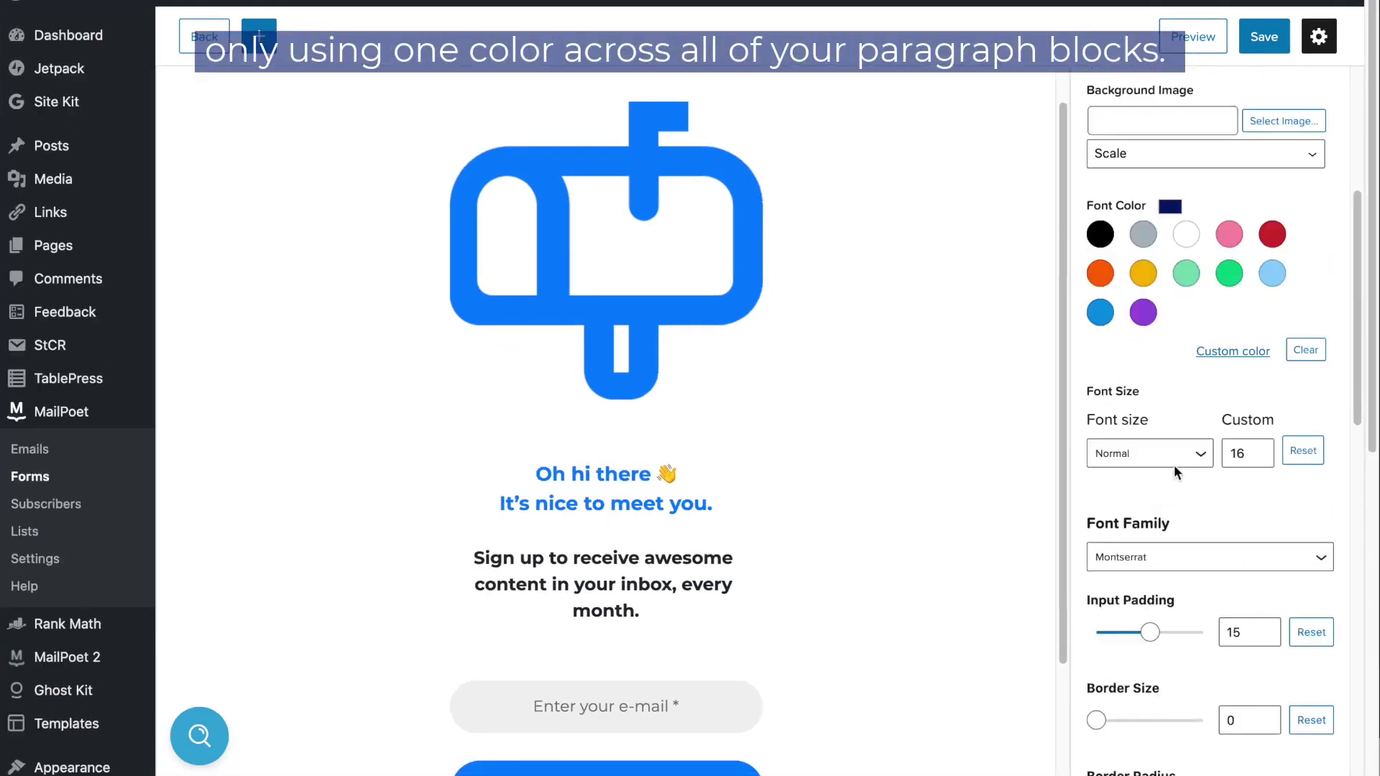
scroll(1174, 471, down, 2)
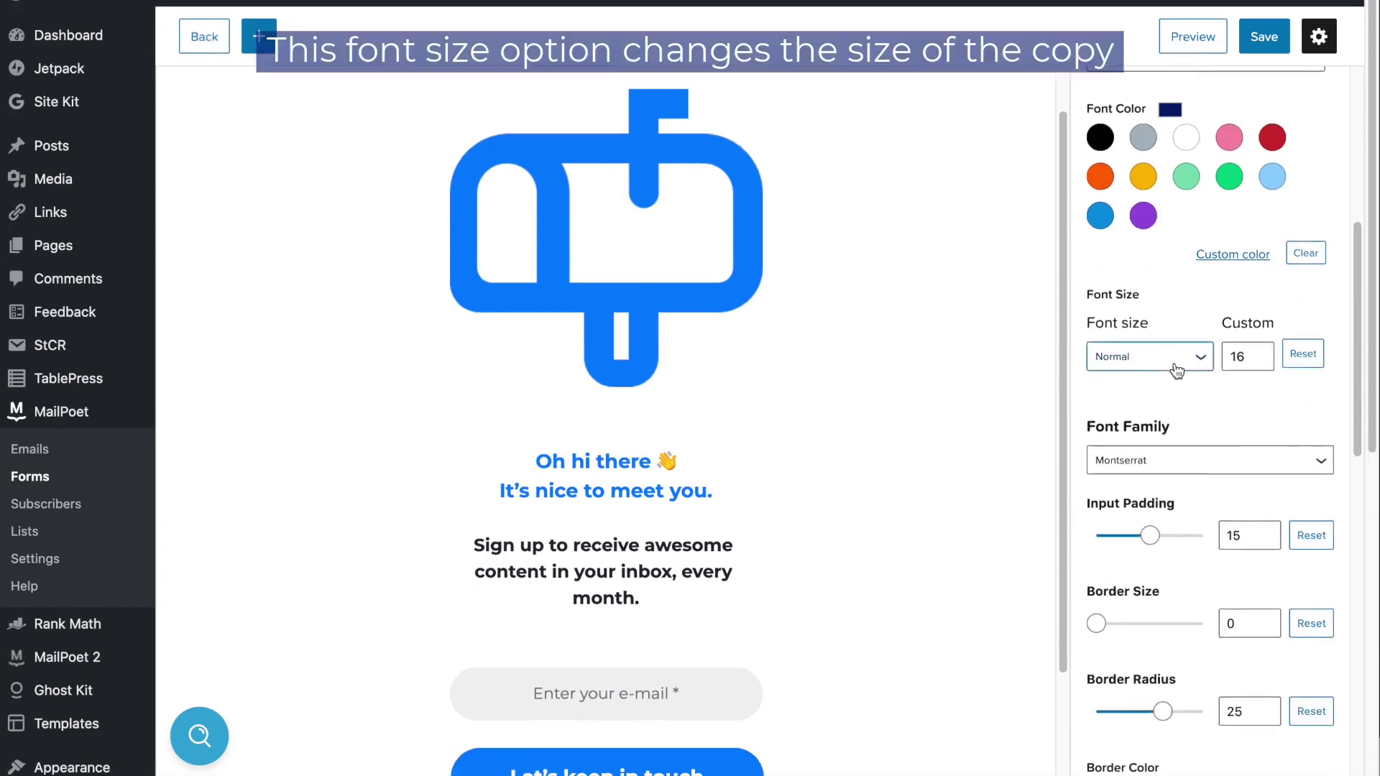
click(1176, 371)
click(1156, 527)
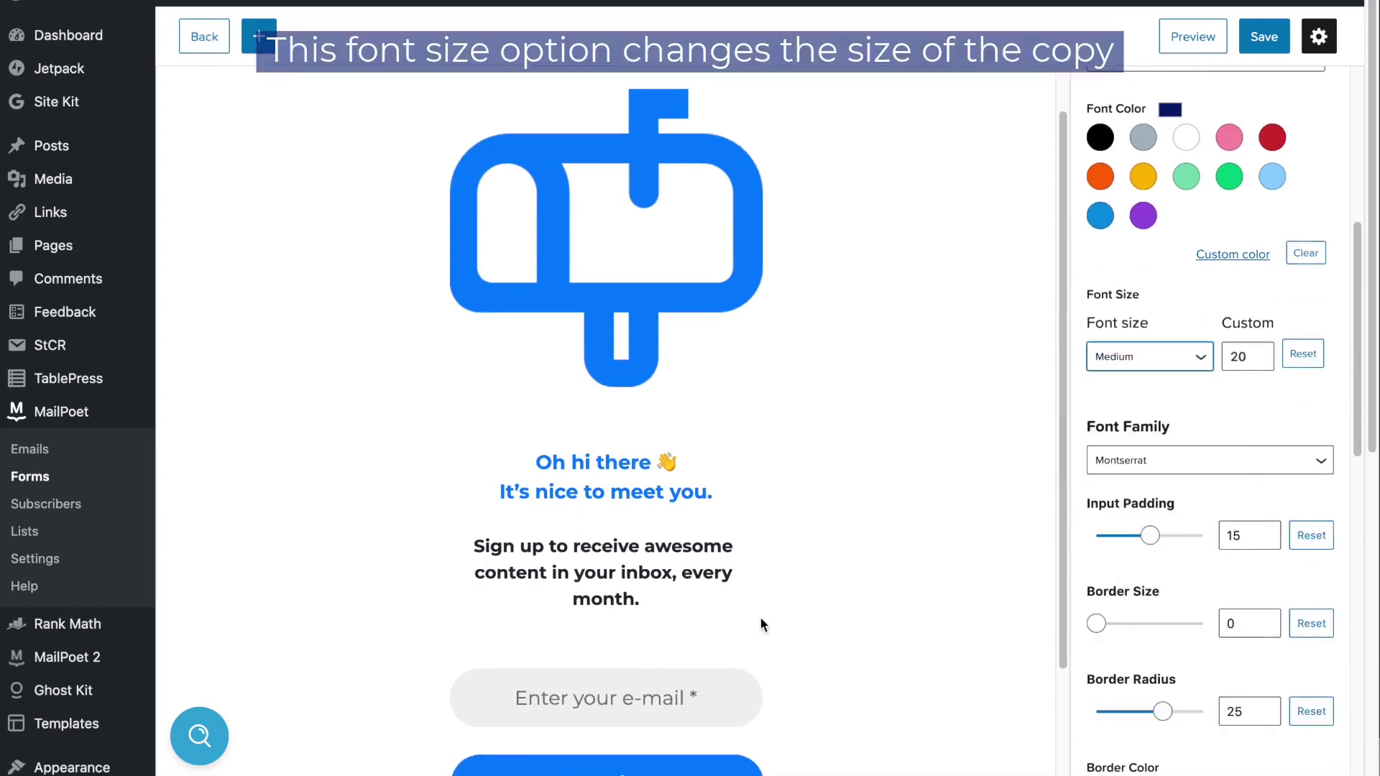
click(1207, 355)
click(1170, 573)
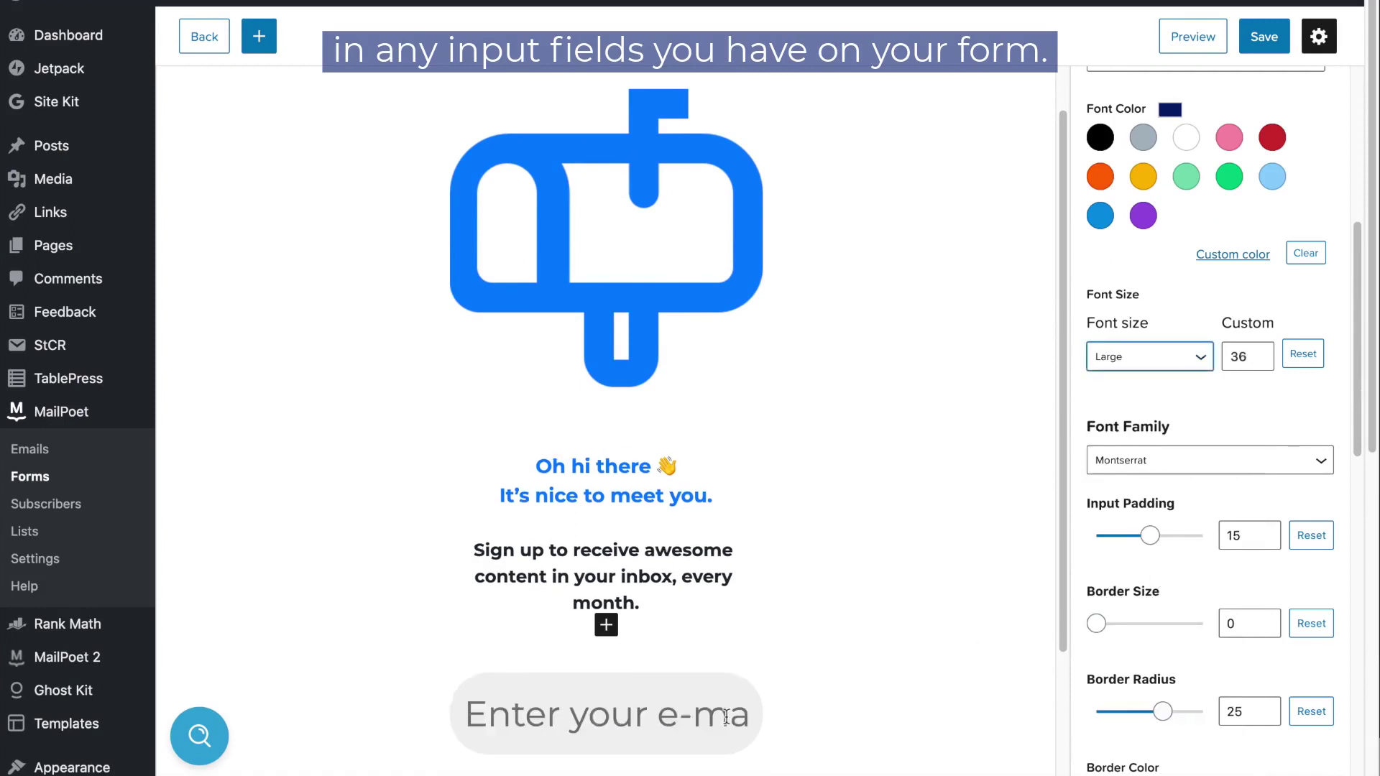
click(1136, 359)
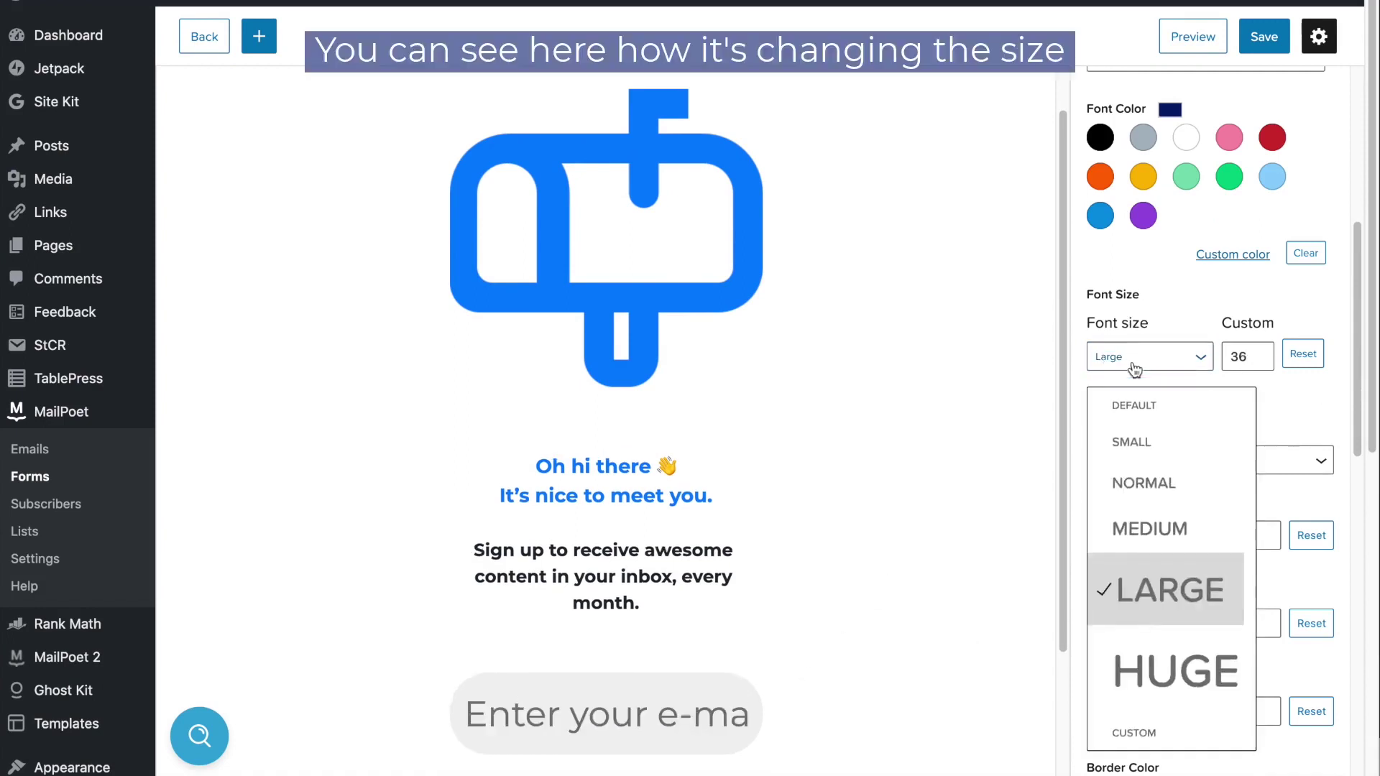
click(1140, 489)
scroll(1243, 410, down, 1)
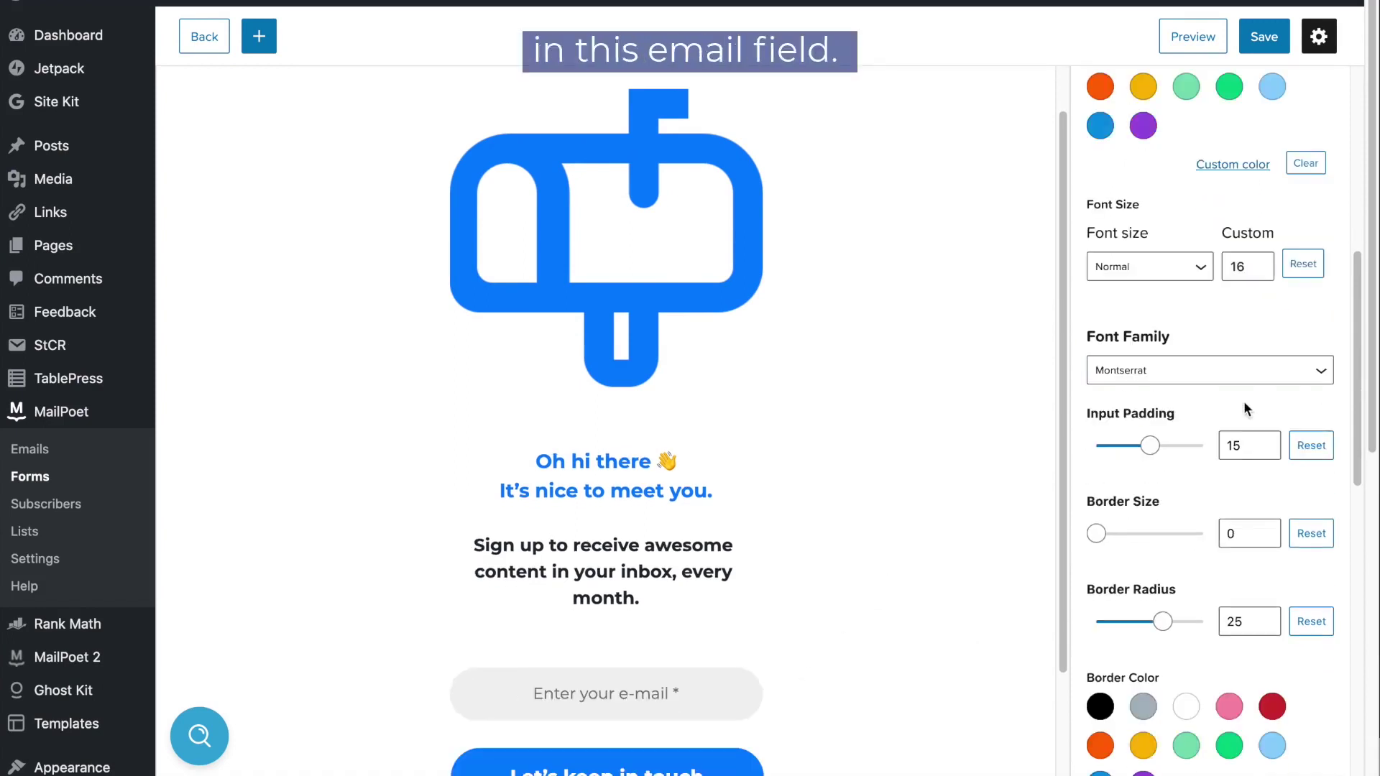
scroll(889, 474, down, 1)
click(1206, 379)
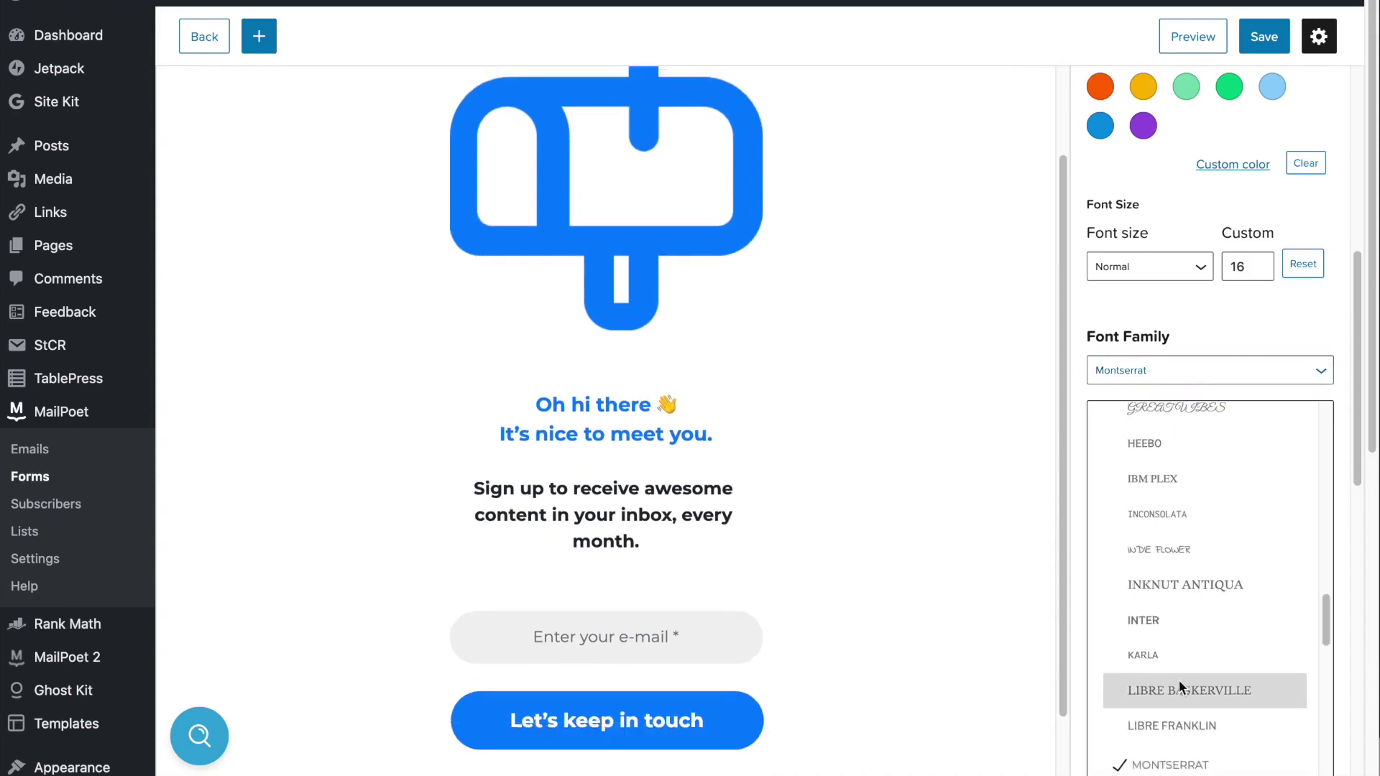
scroll(1178, 680, down, 1)
scroll(1181, 722, down, 1)
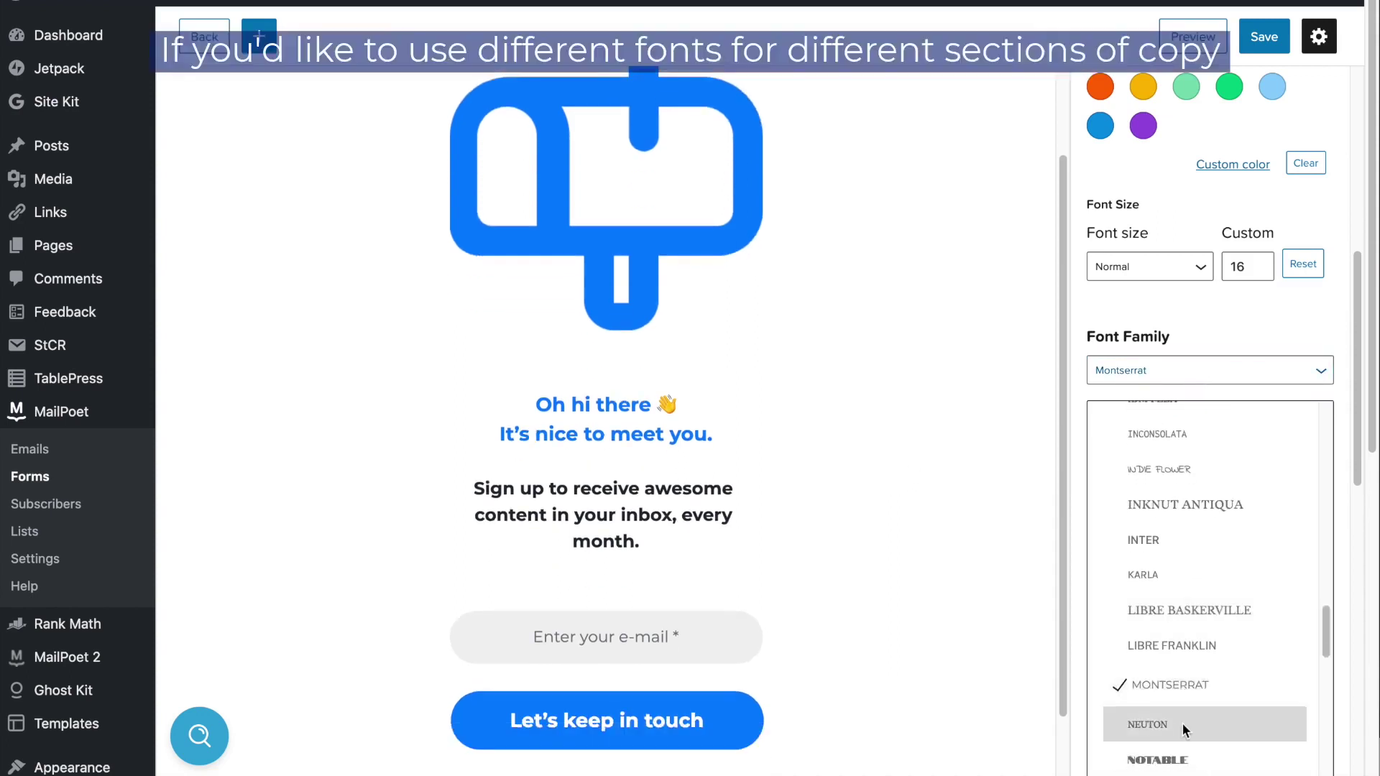
click(1184, 648)
click(1085, 374)
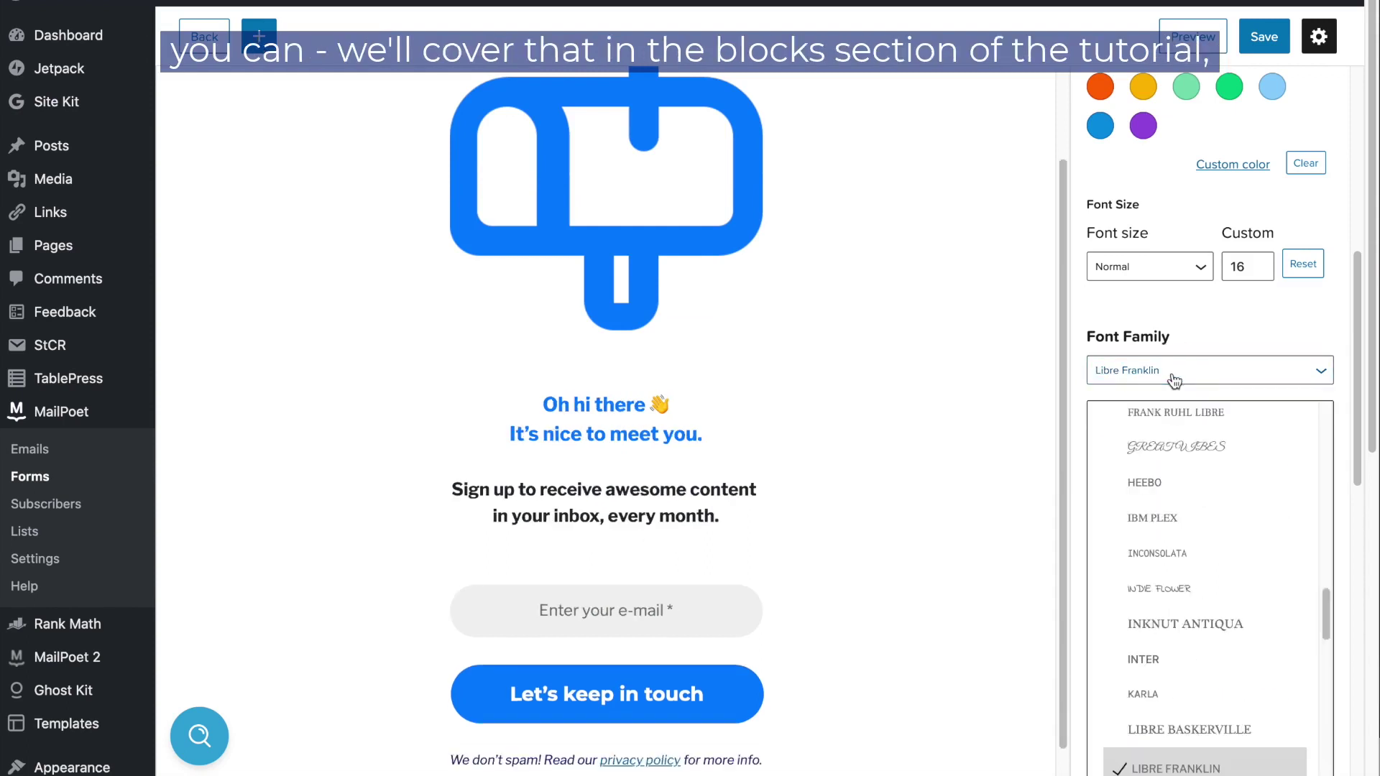
scroll(1174, 565, down, 1)
click(1156, 681)
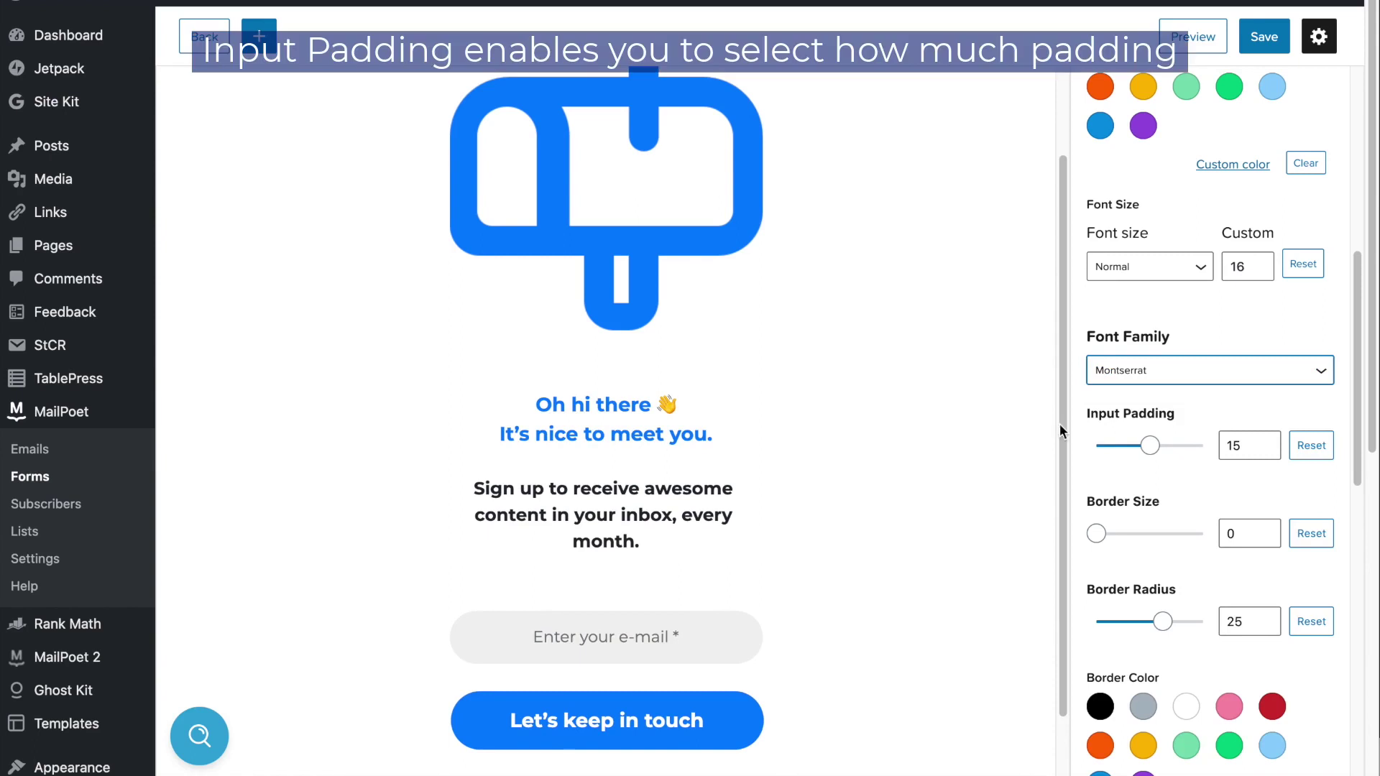
- Set input padding to 16 and left-align the form's text
mouse_move(1150, 446)
mouse_down()
mouse_move(1118, 447)
mouse_move(1152, 447)
mouse_up()
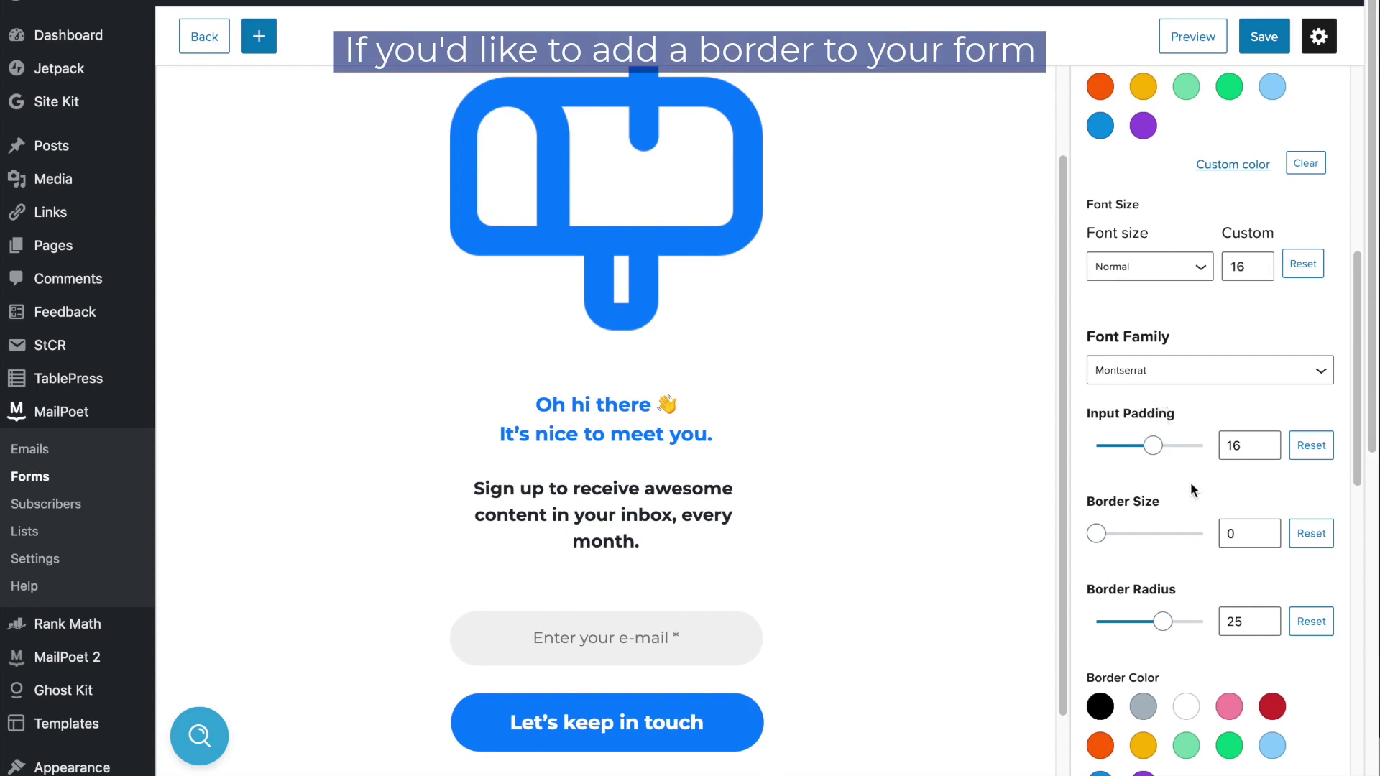
scroll(1190, 485, down, 1)
scroll(910, 490, down, 1)
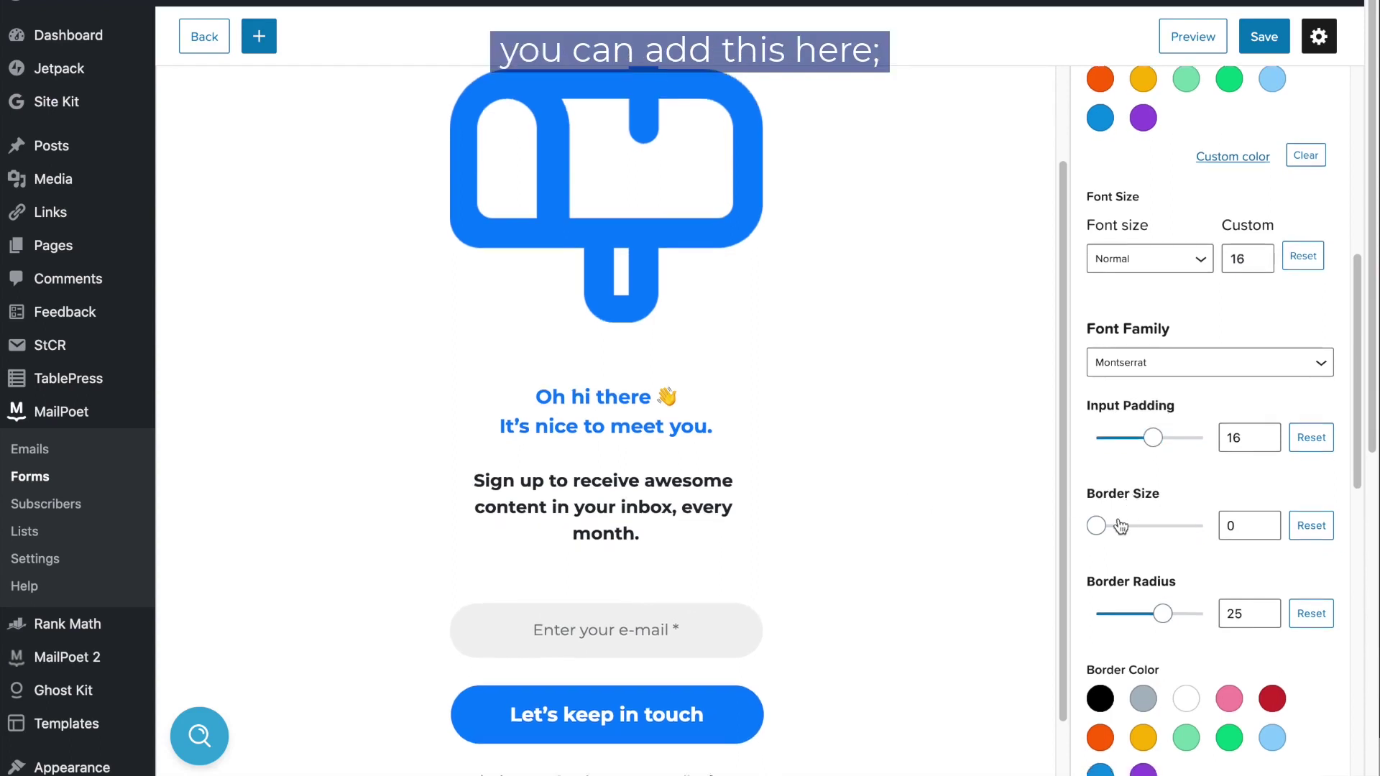
scroll(1179, 537, down, 3)
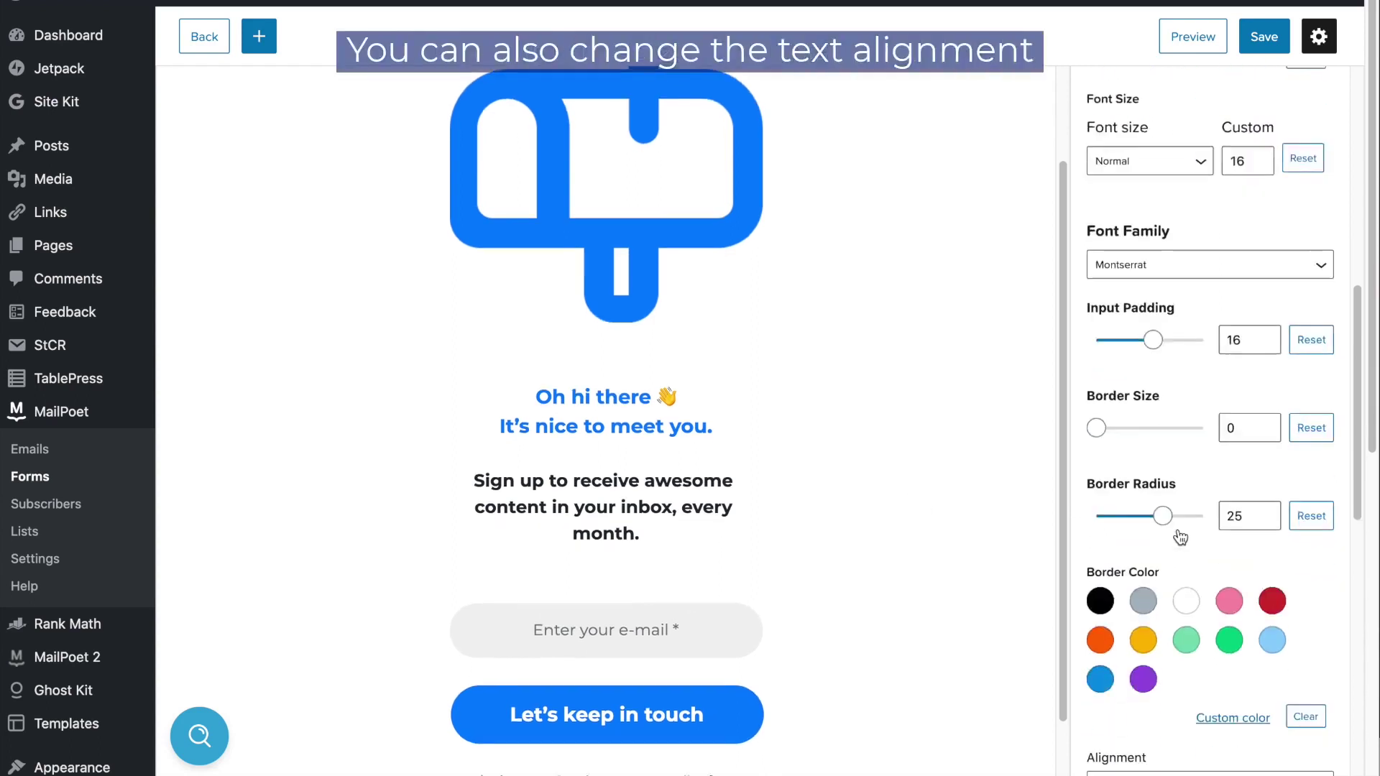
scroll(1213, 602, down, 2)
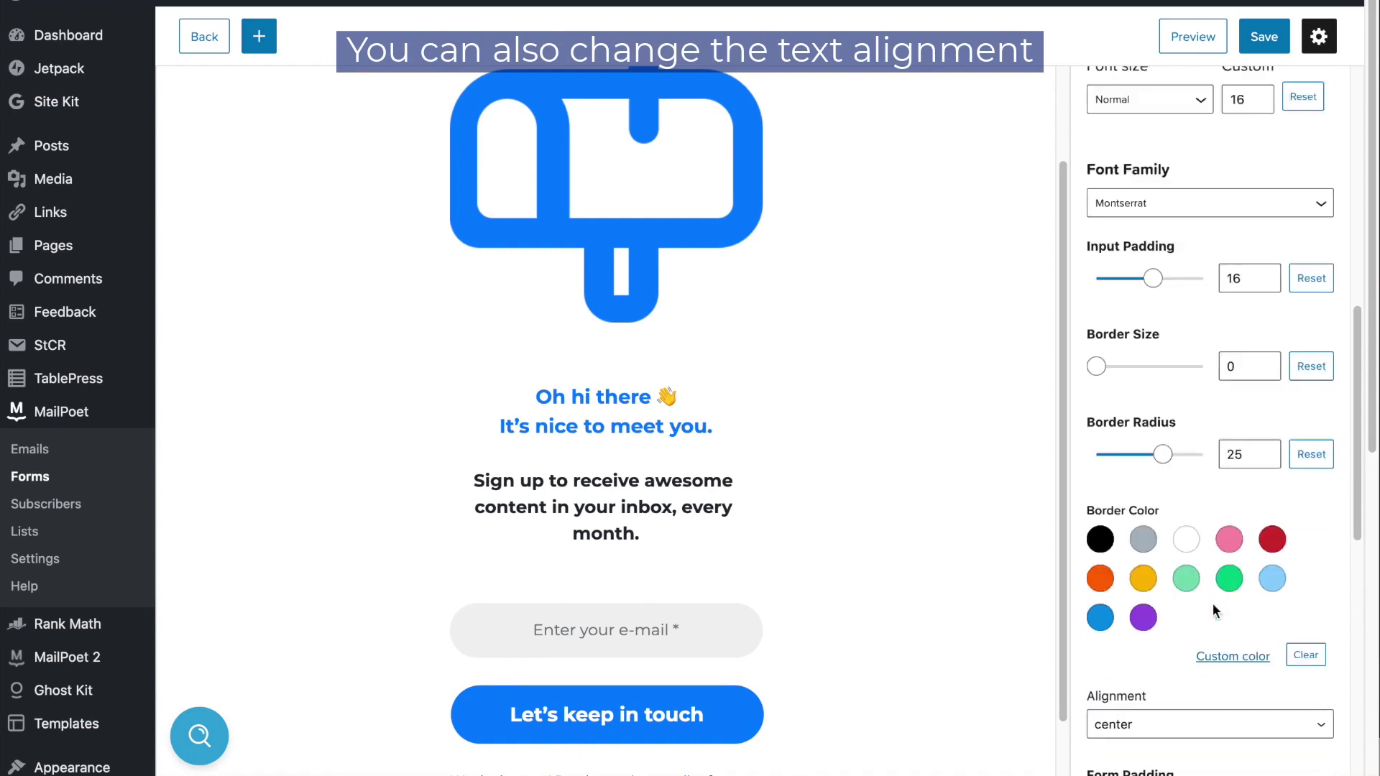
scroll(1212, 602, down, 7)
click(1115, 476)
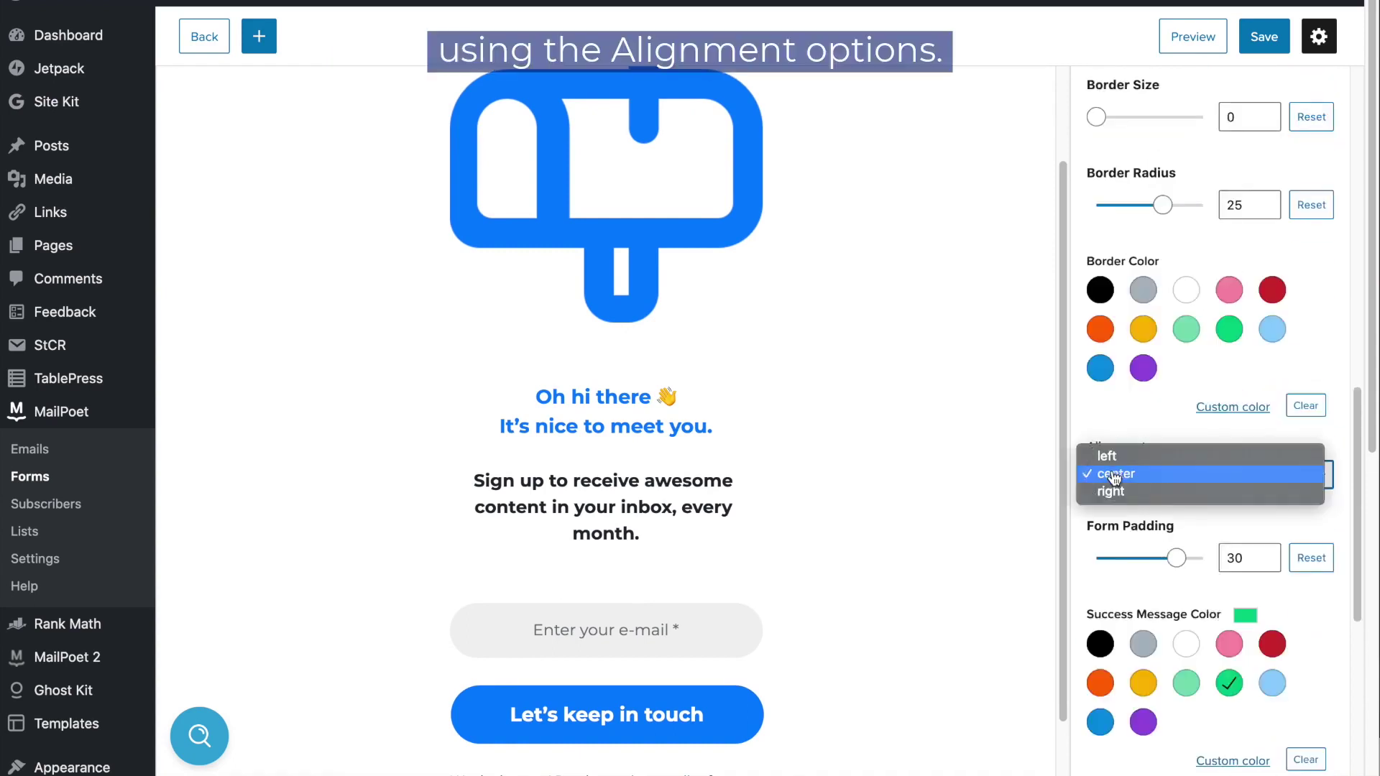
click(1113, 457)
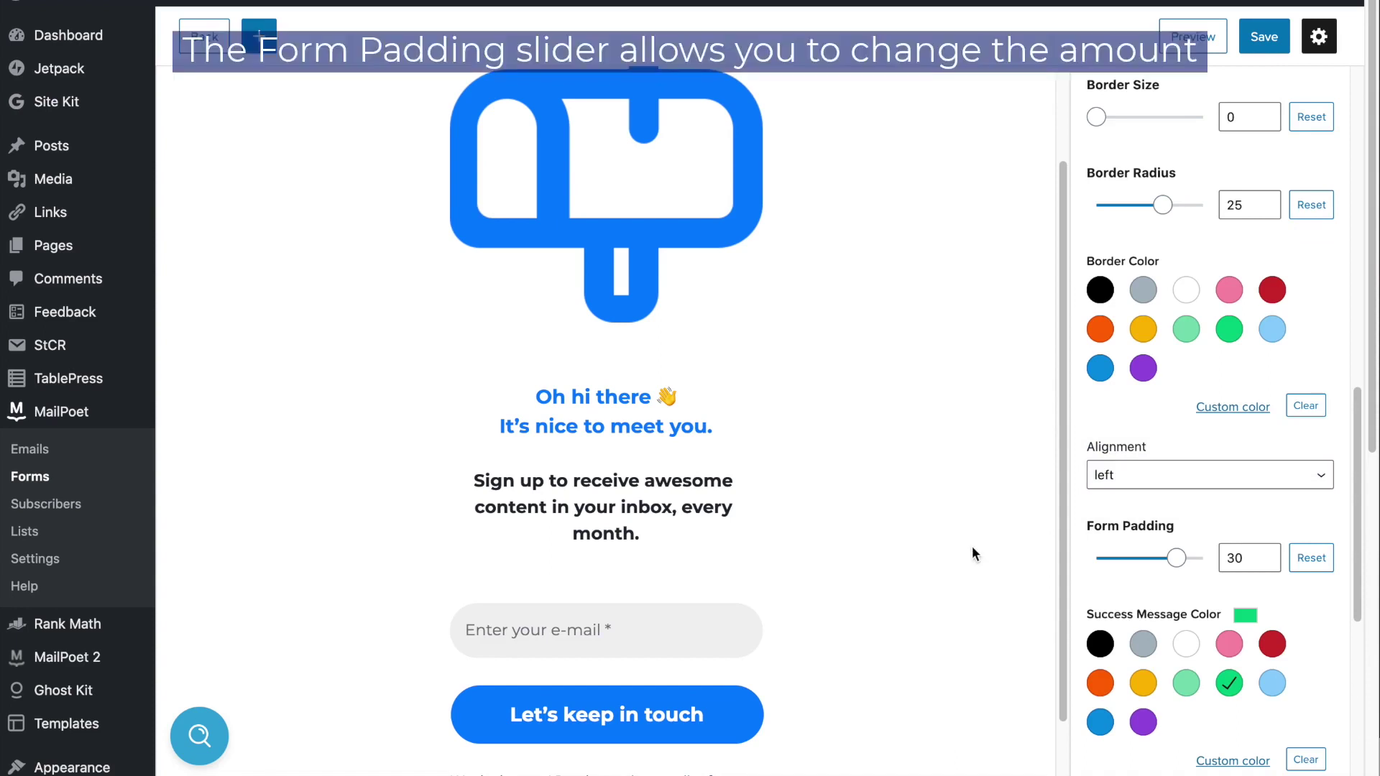
- Choose the outlined circled-cross close button style
scroll(1164, 557, down, 1)
scroll(1168, 554, down, 1)
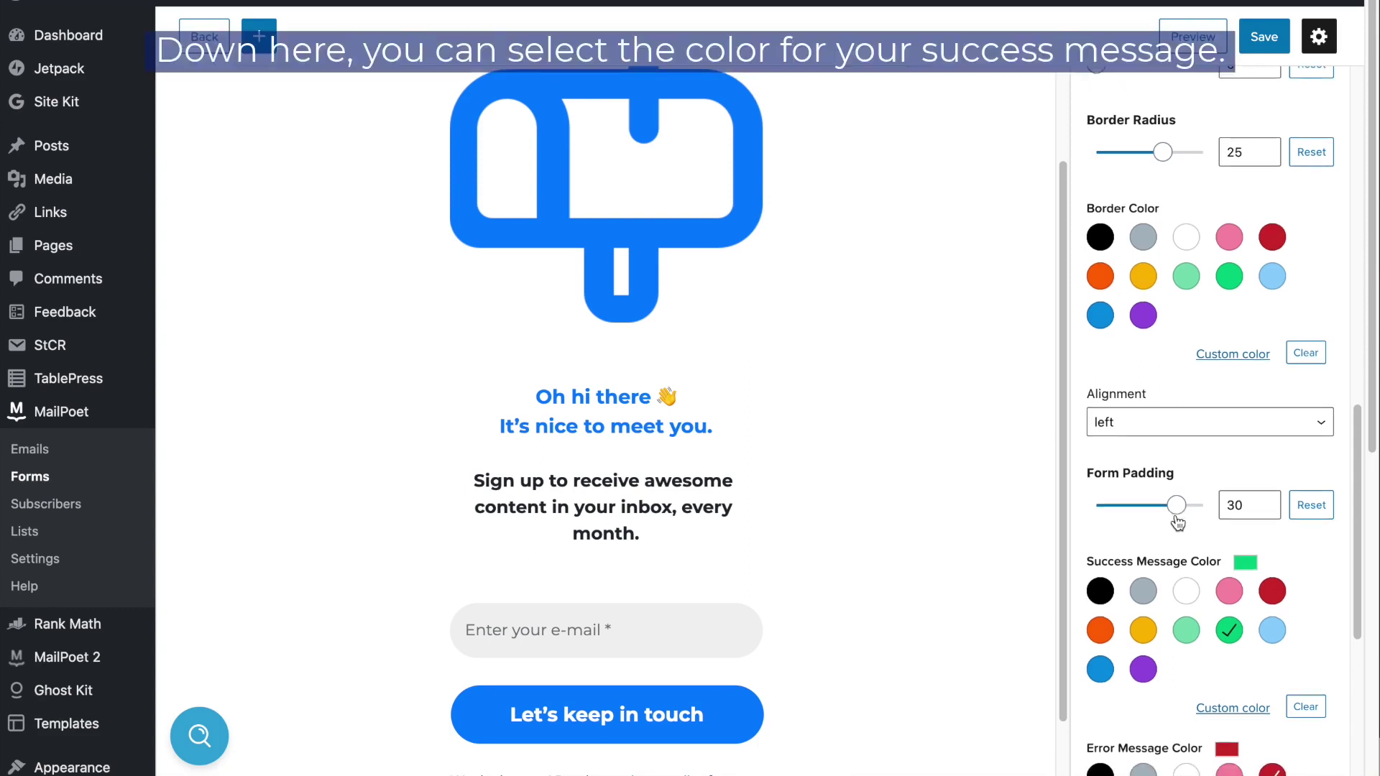
scroll(1176, 519, down, 3)
scroll(1177, 519, down, 1)
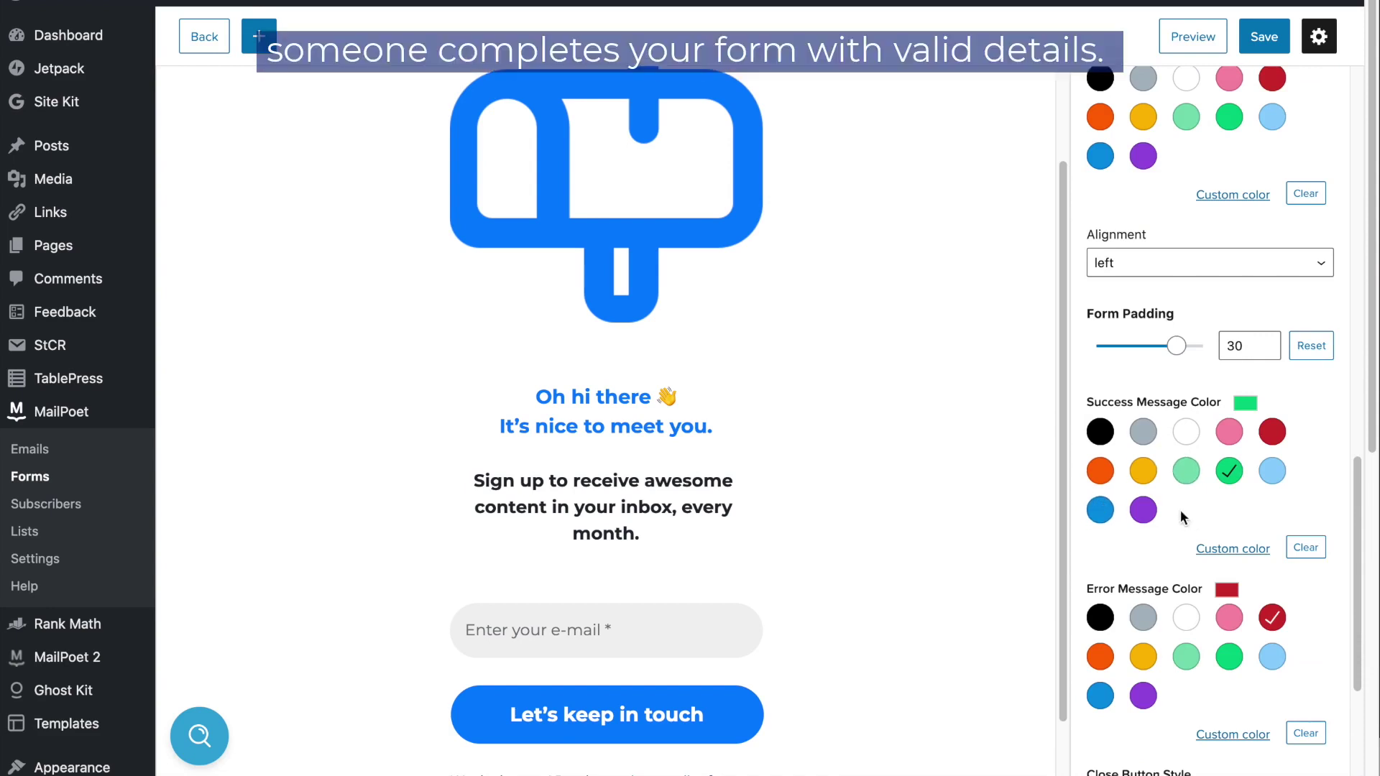
scroll(1180, 510, down, 1)
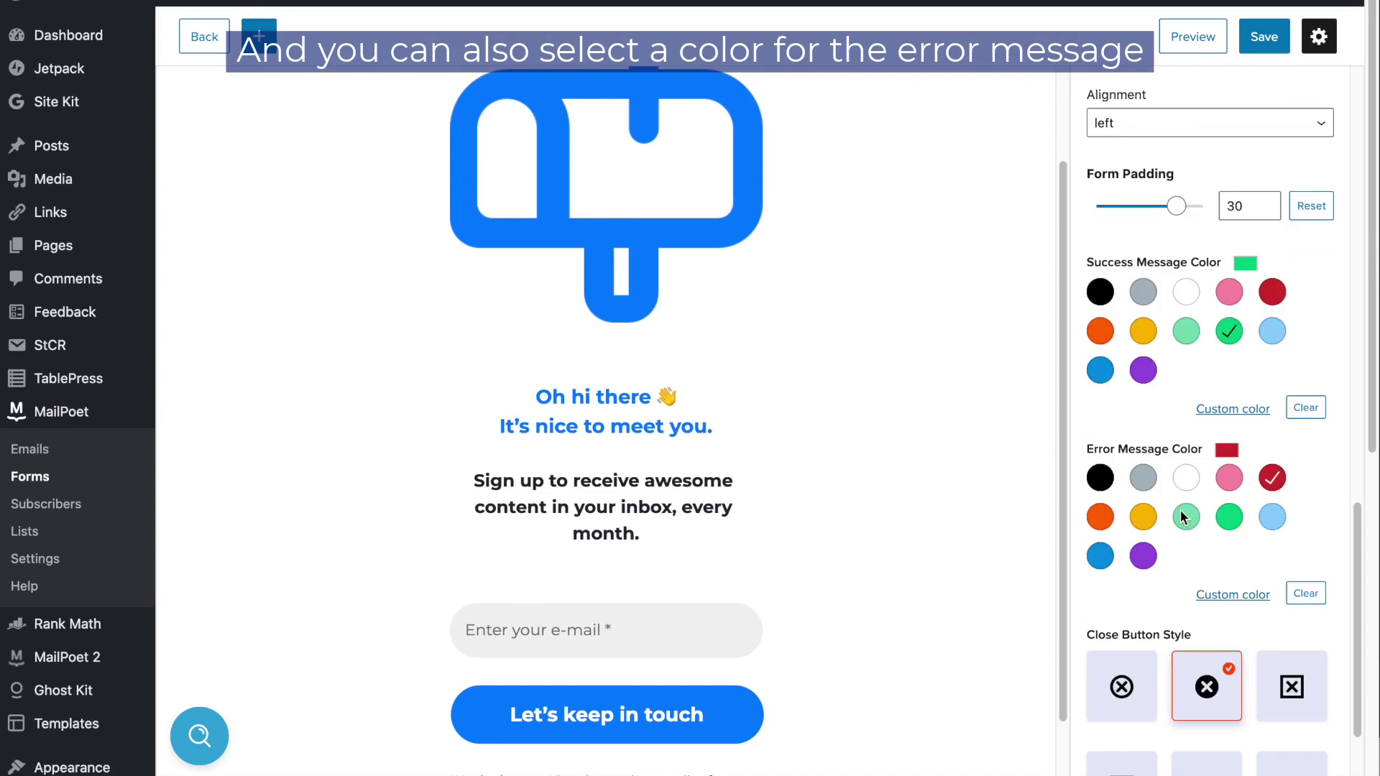
scroll(1181, 516, down, 1)
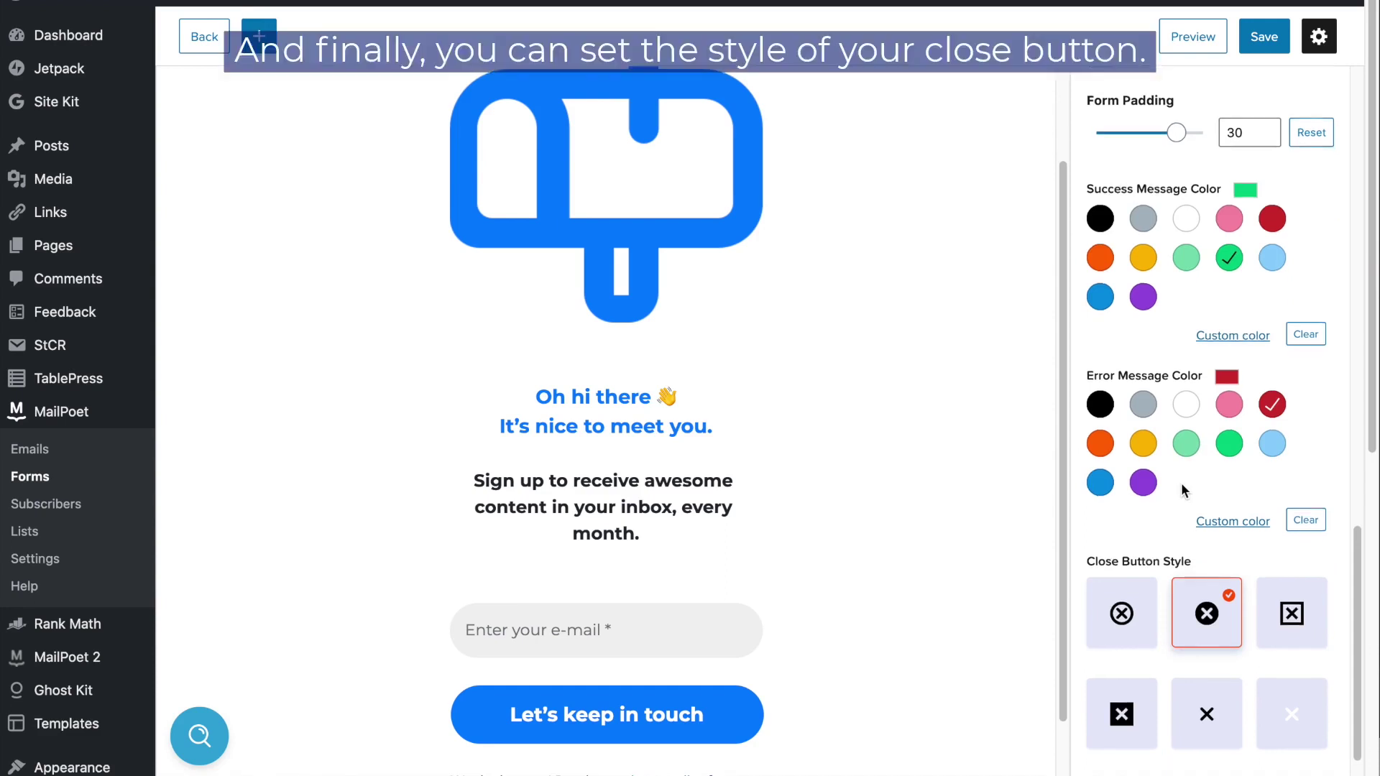
scroll(1181, 487, down, 2)
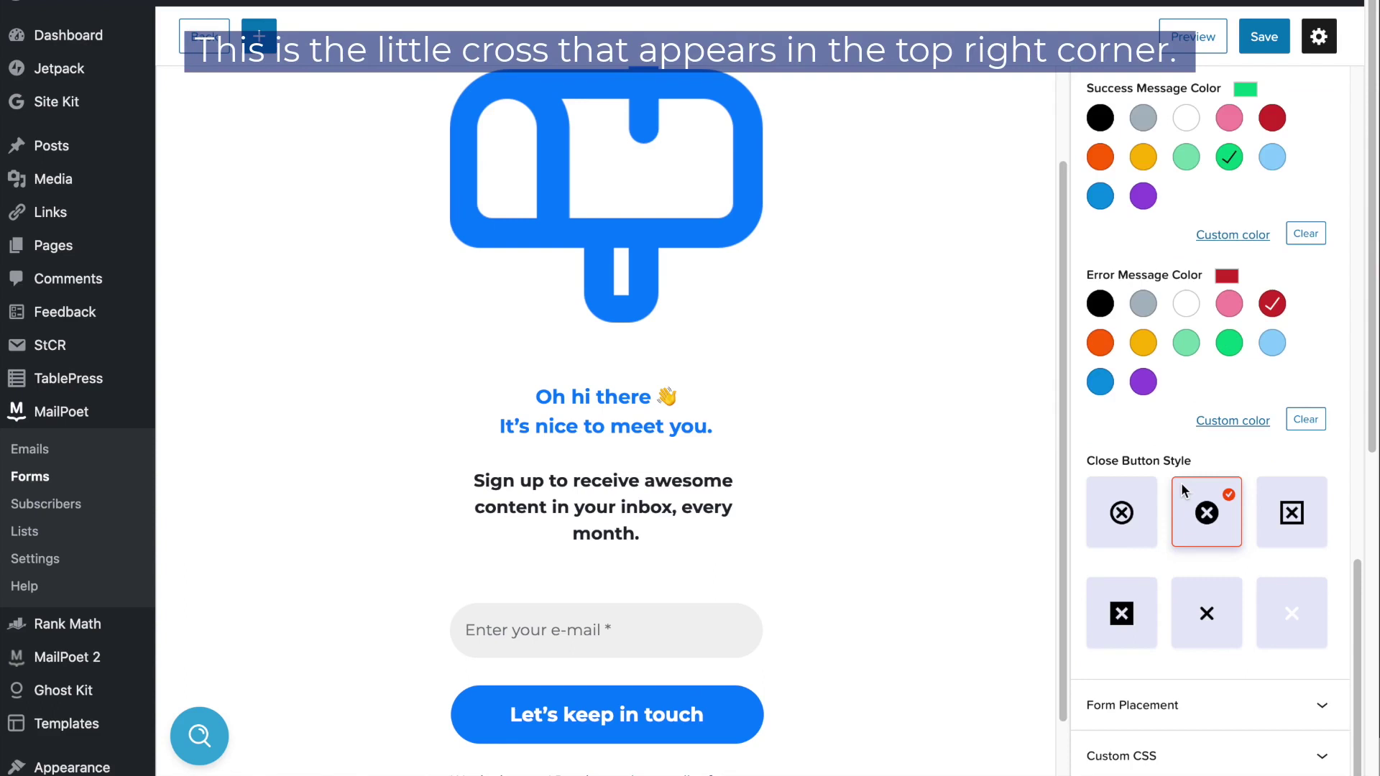
click(1129, 523)
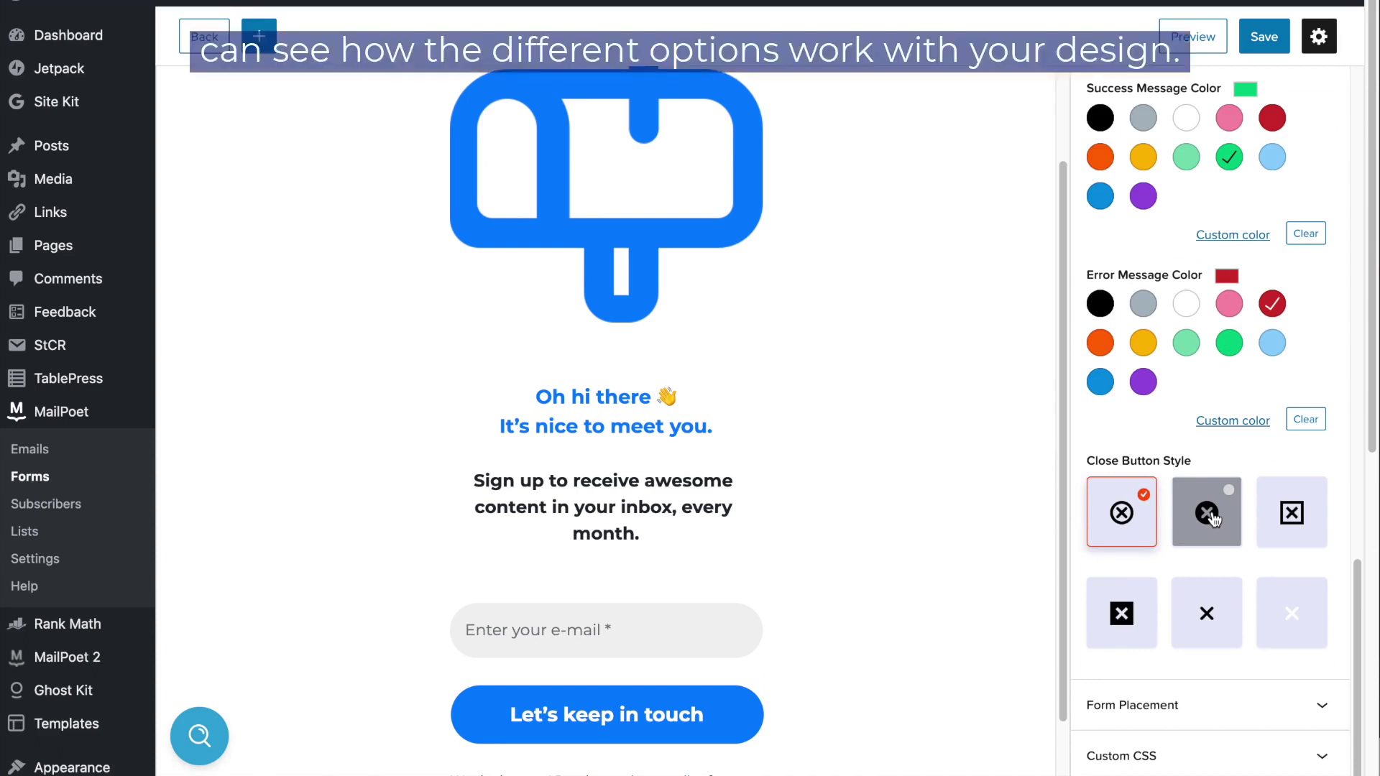
scroll(1178, 557, down, 2)
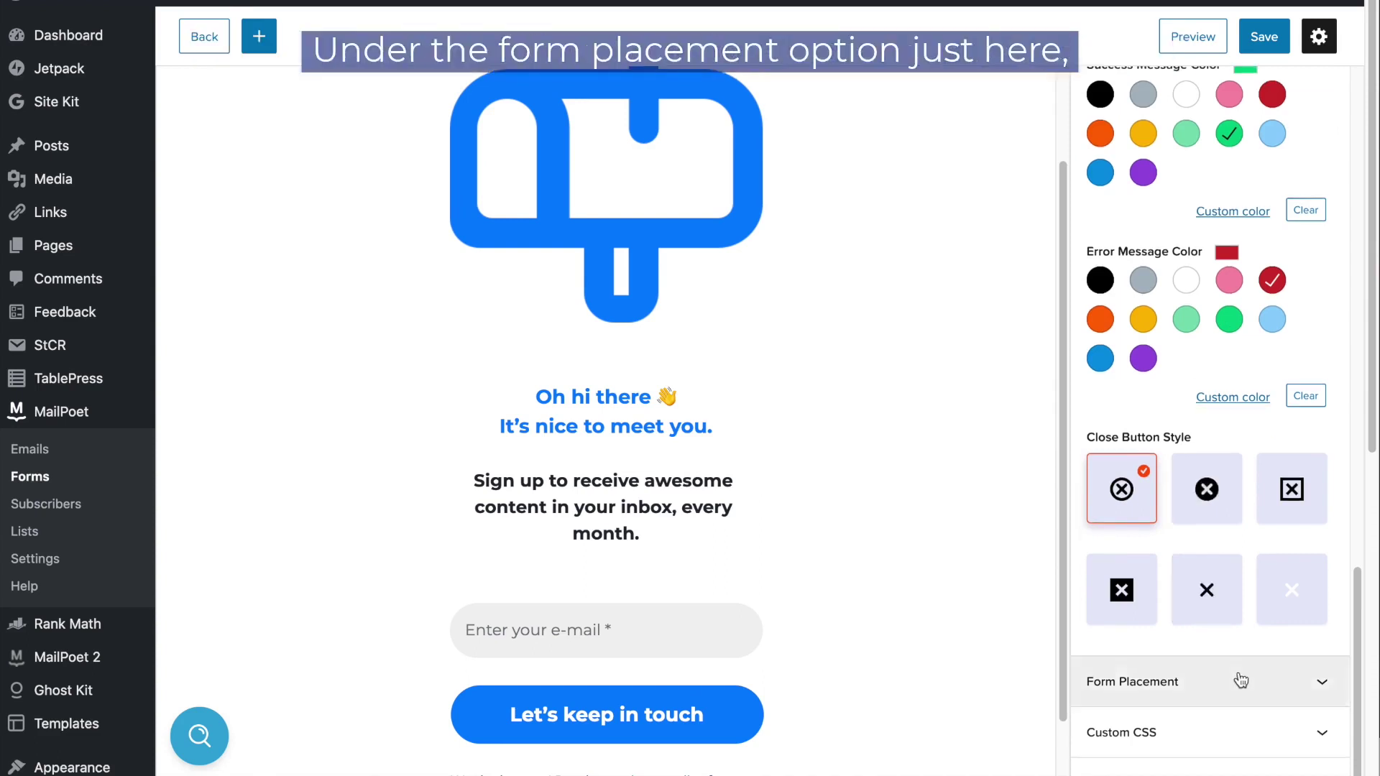
- Show the Form Placement options (Pop-up) and the Custom CSS editor's default styles
click(1234, 599)
scroll(1235, 564, down, 2)
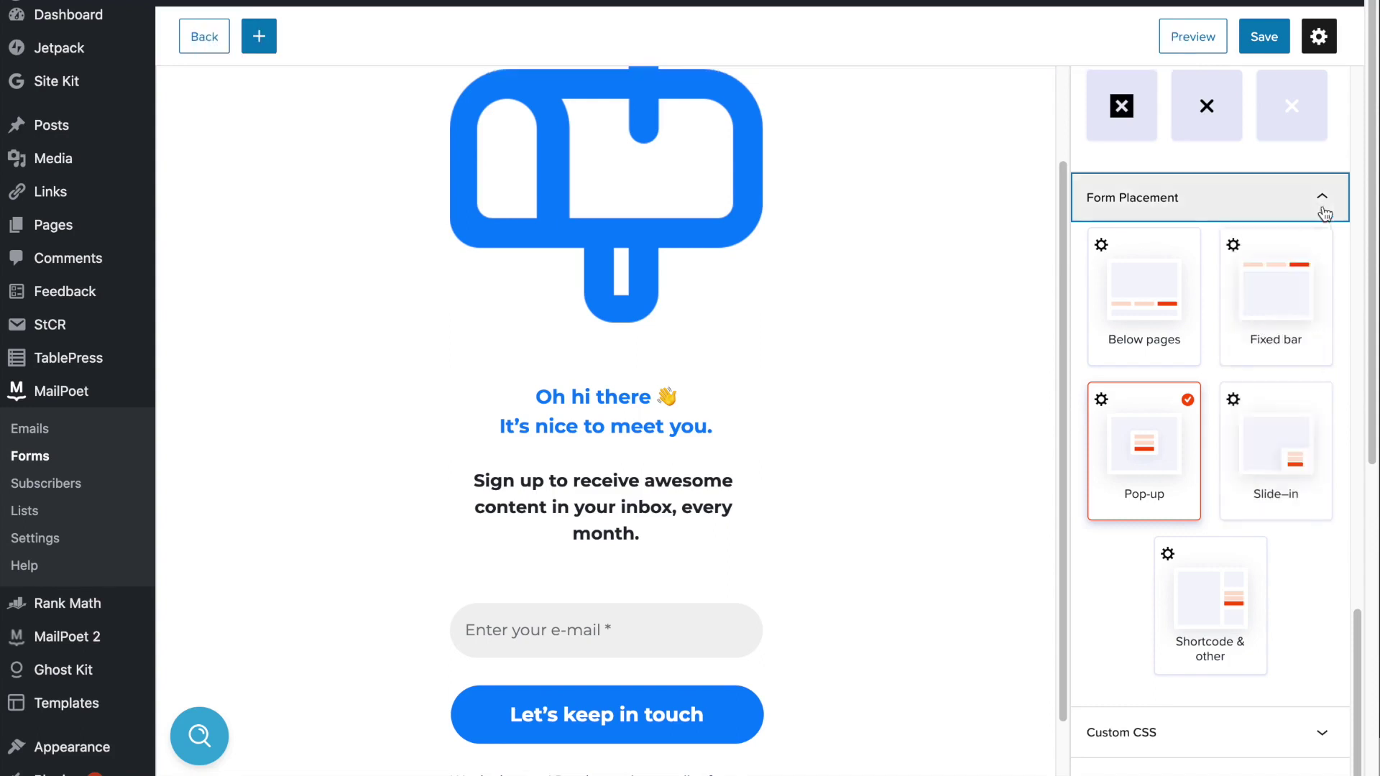
click(1235, 726)
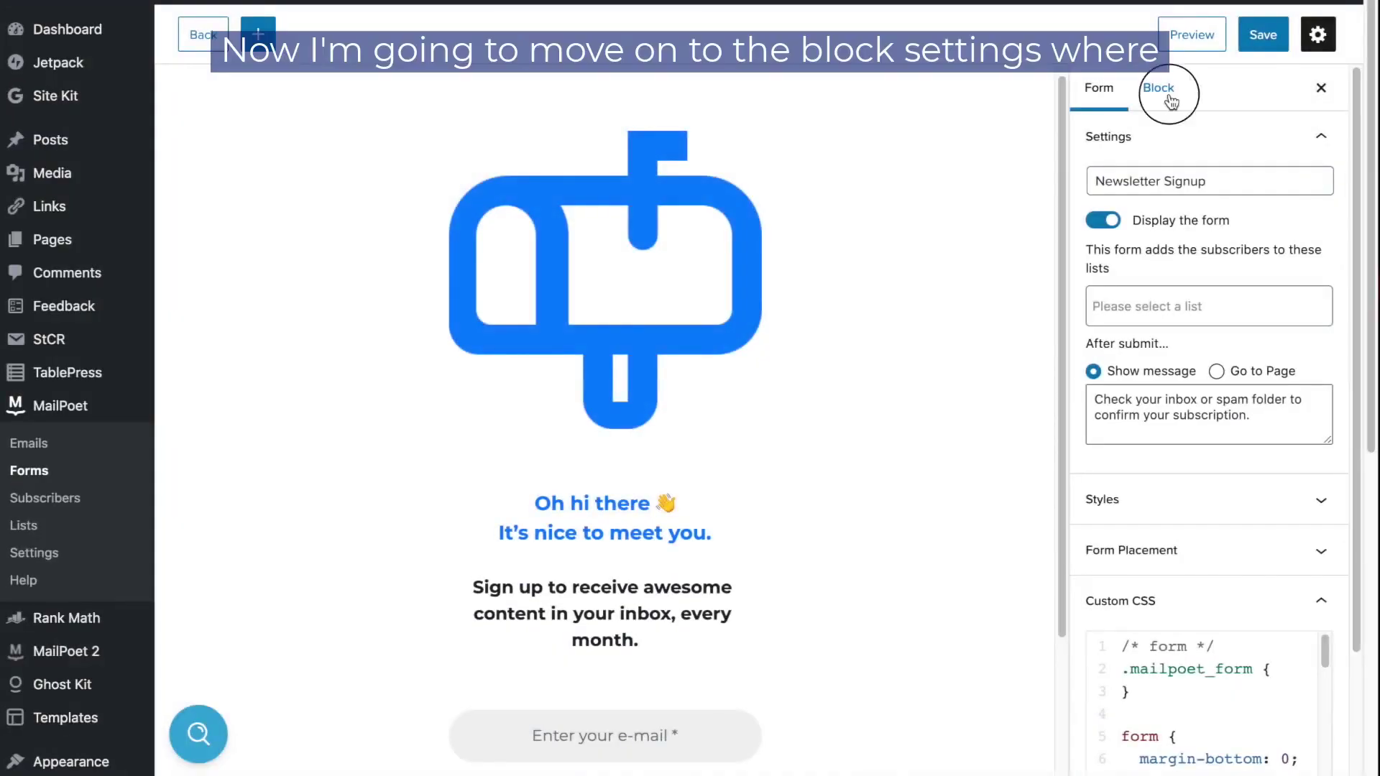
click(1171, 102)
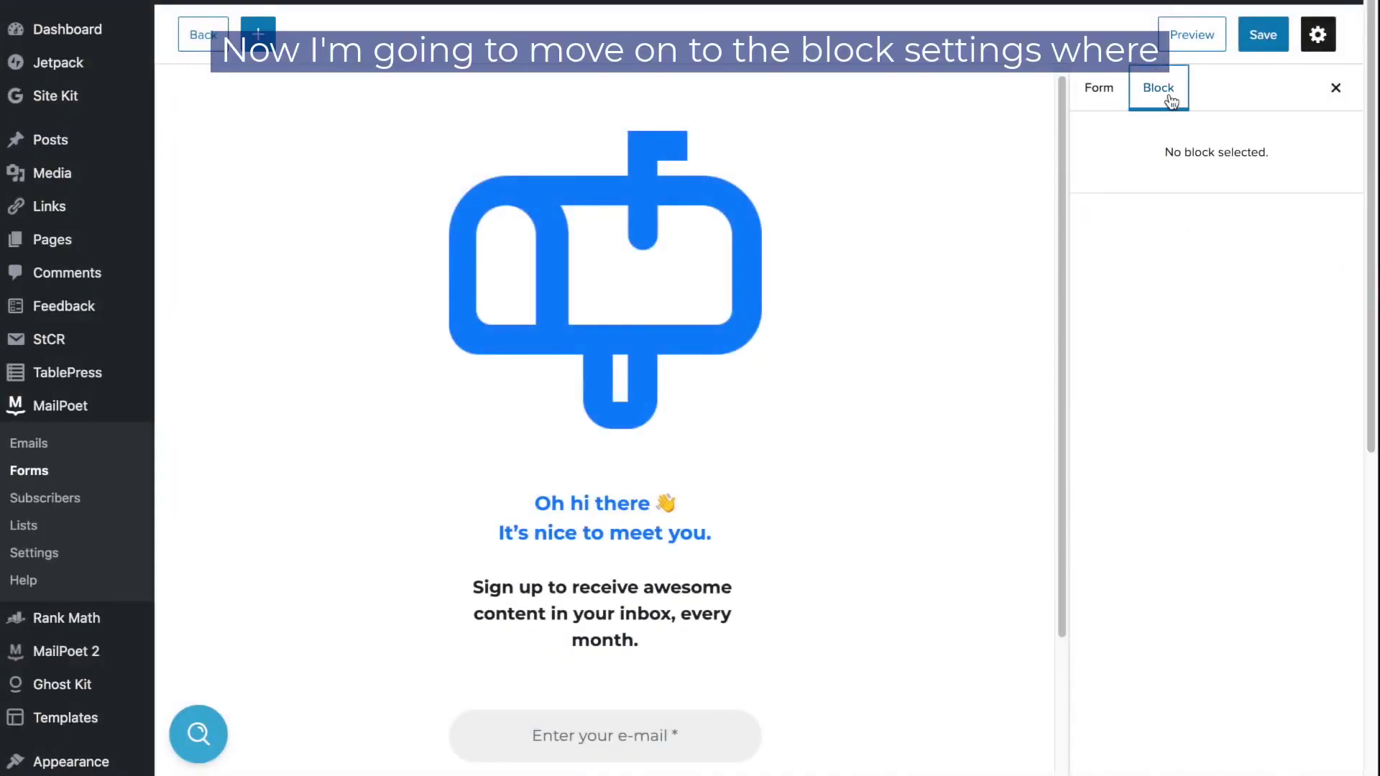
click(677, 251)
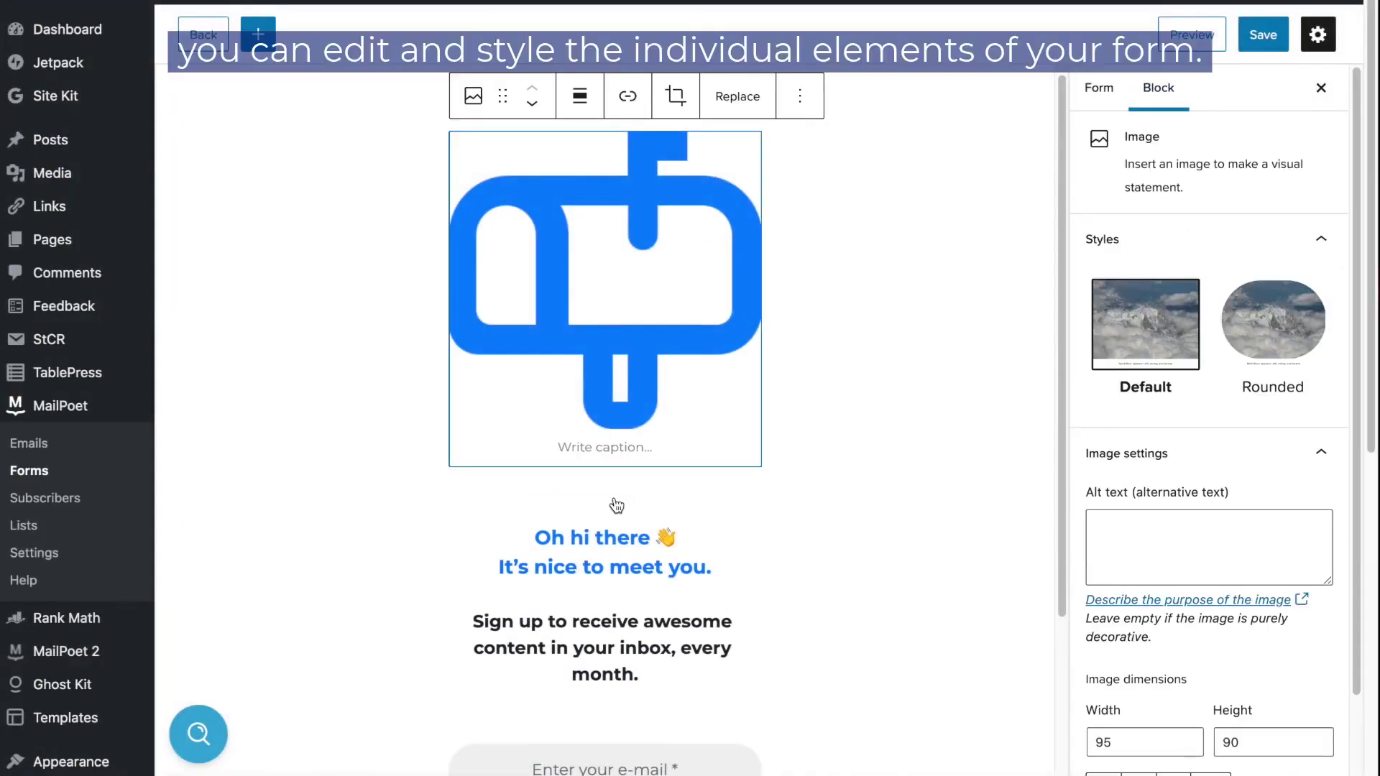
click(608, 490)
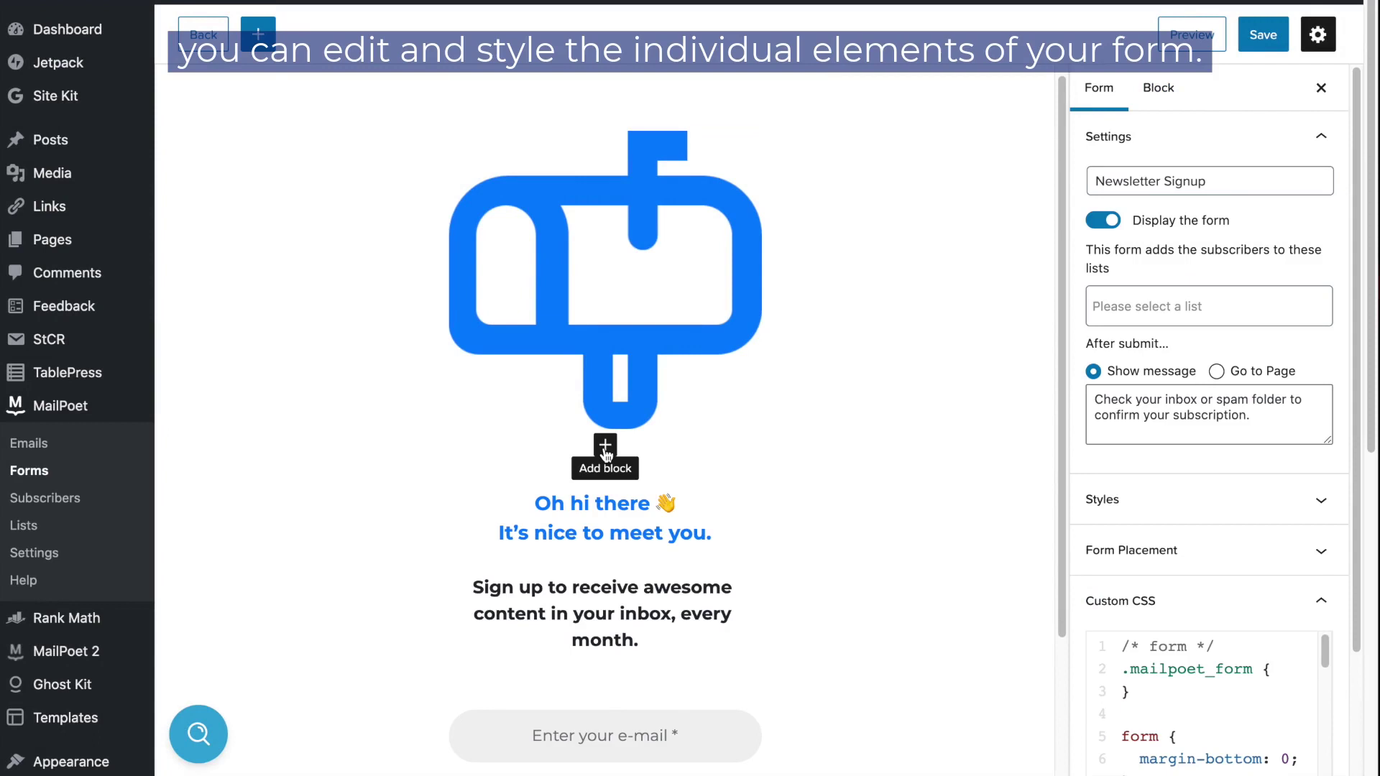
click(606, 449)
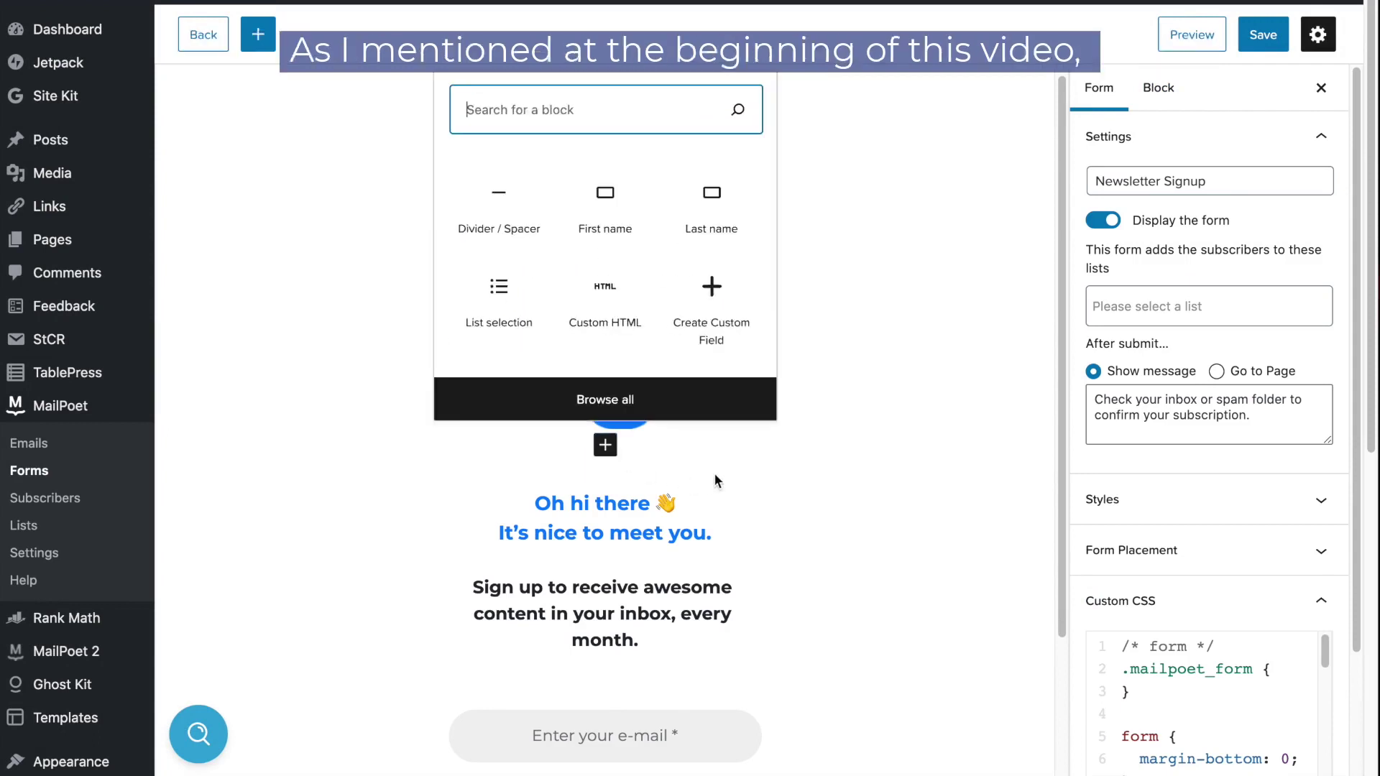
click(610, 521)
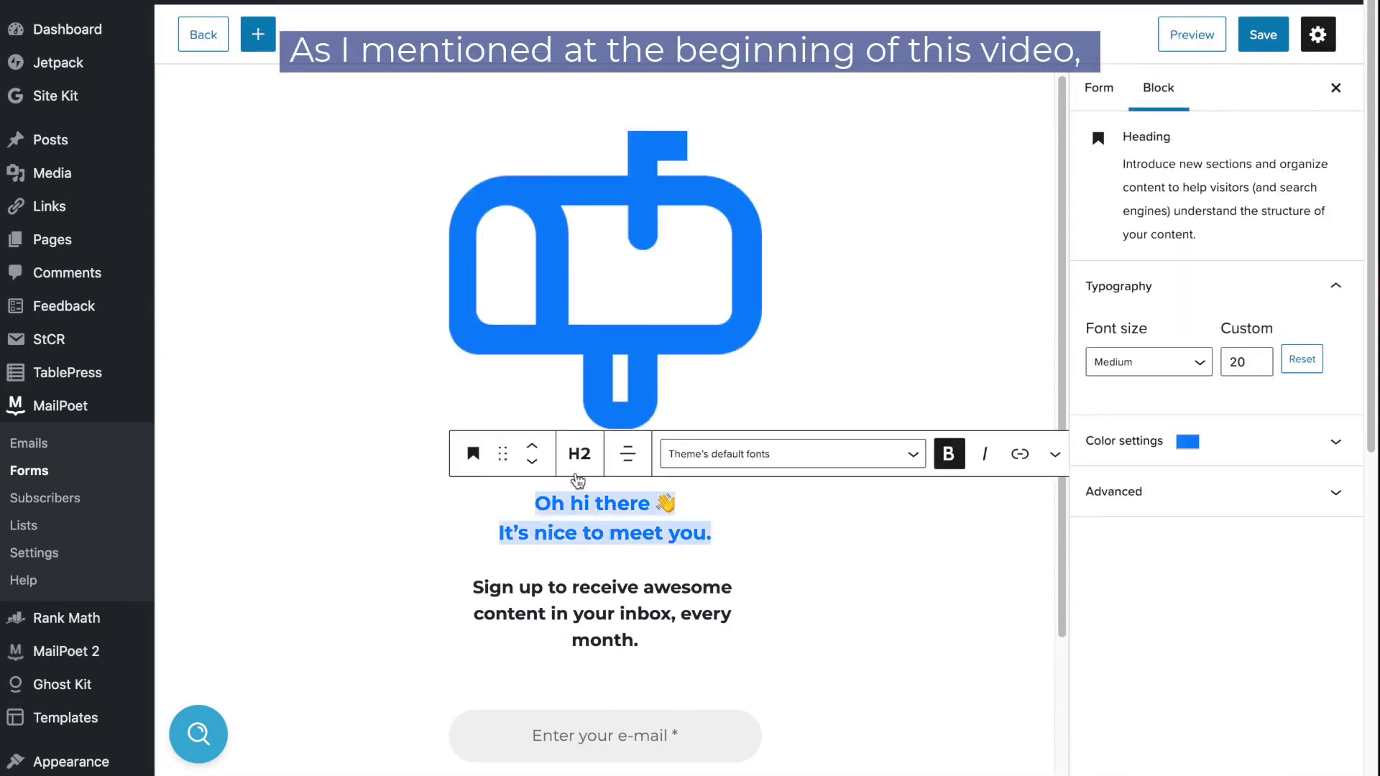
click(535, 454)
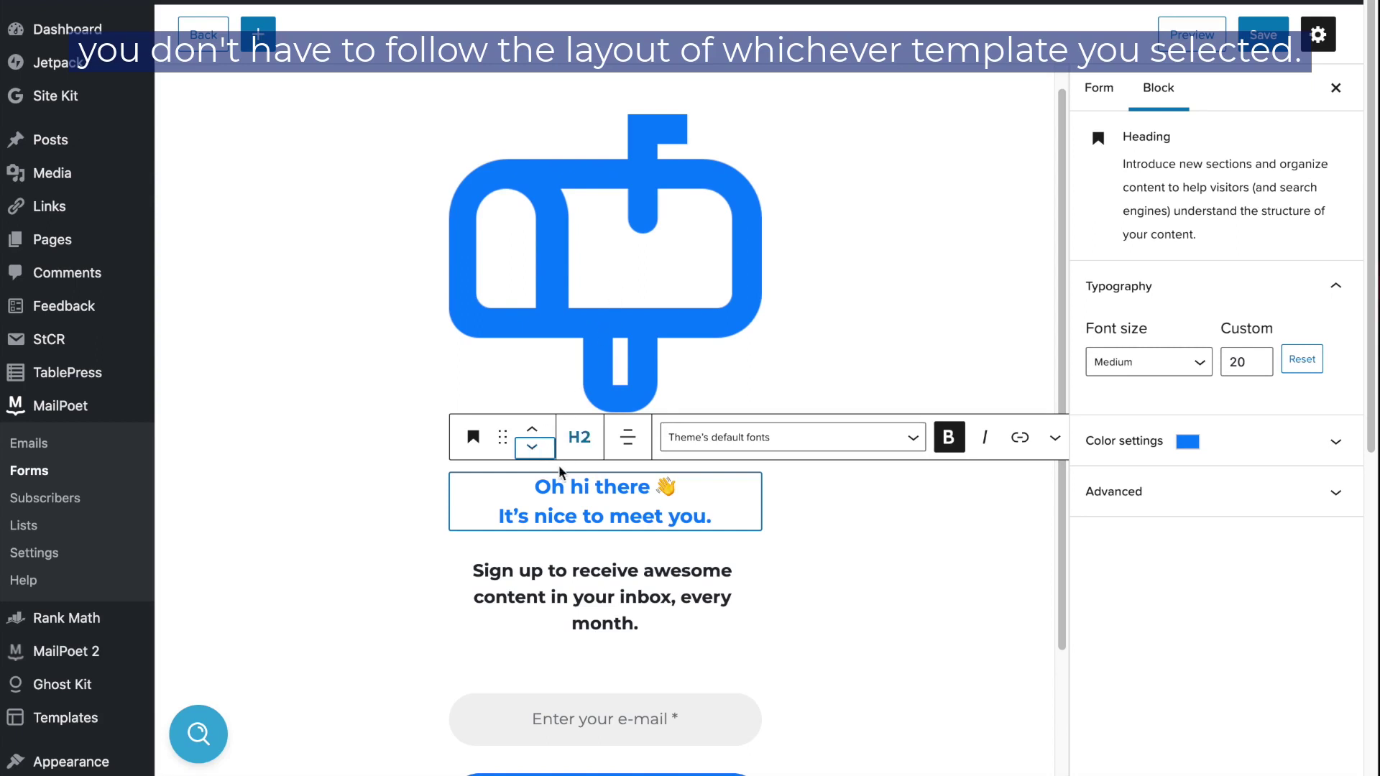
click(532, 446)
click(532, 428)
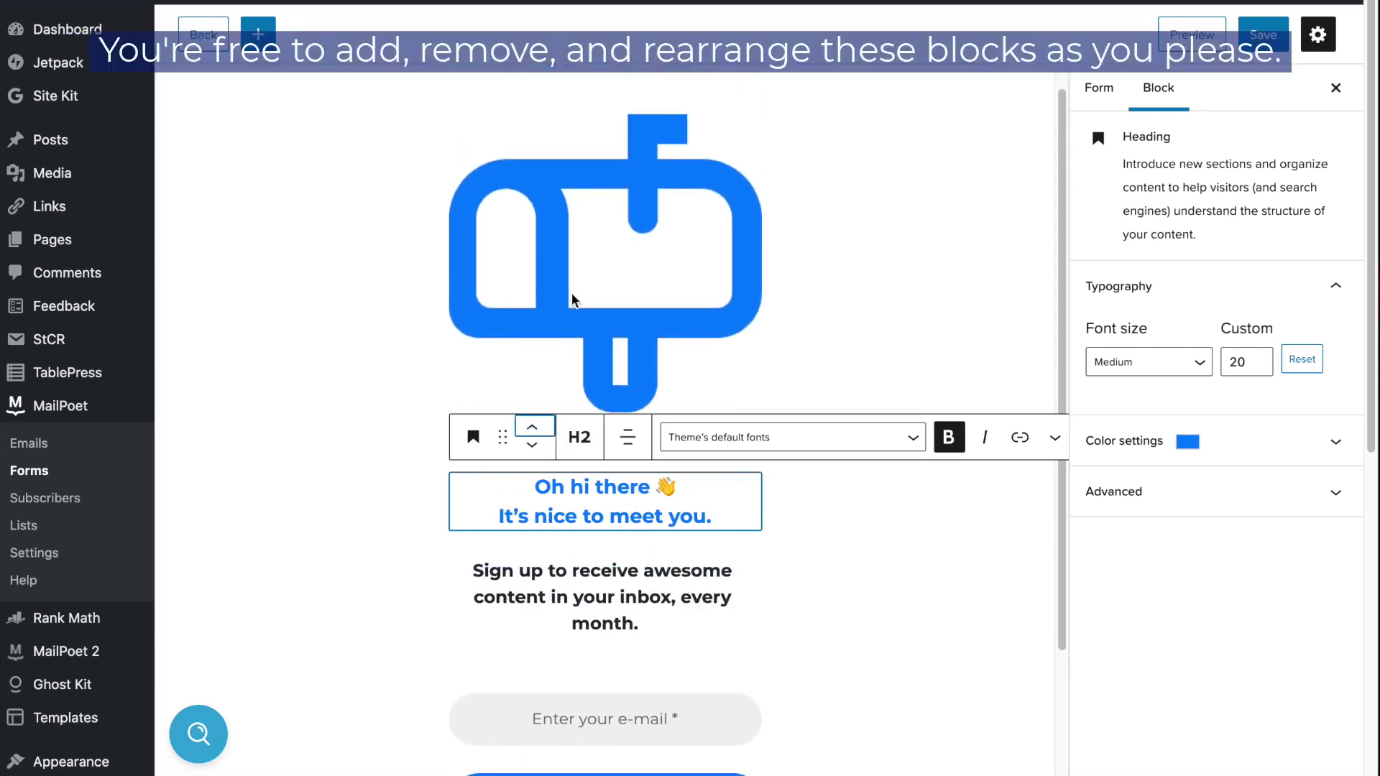
click(571, 292)
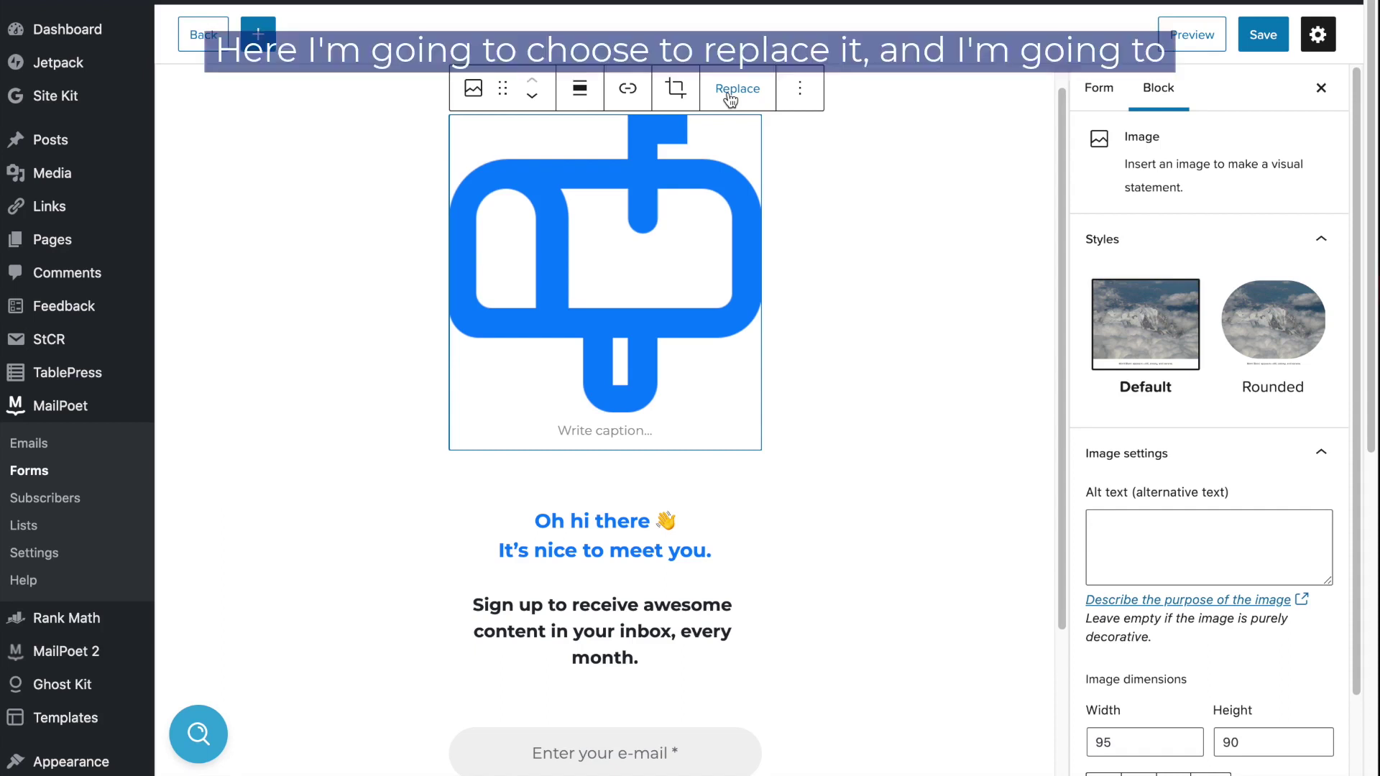
- Swap the mailbox image for the media library's bird illustration at width 300
click(730, 97)
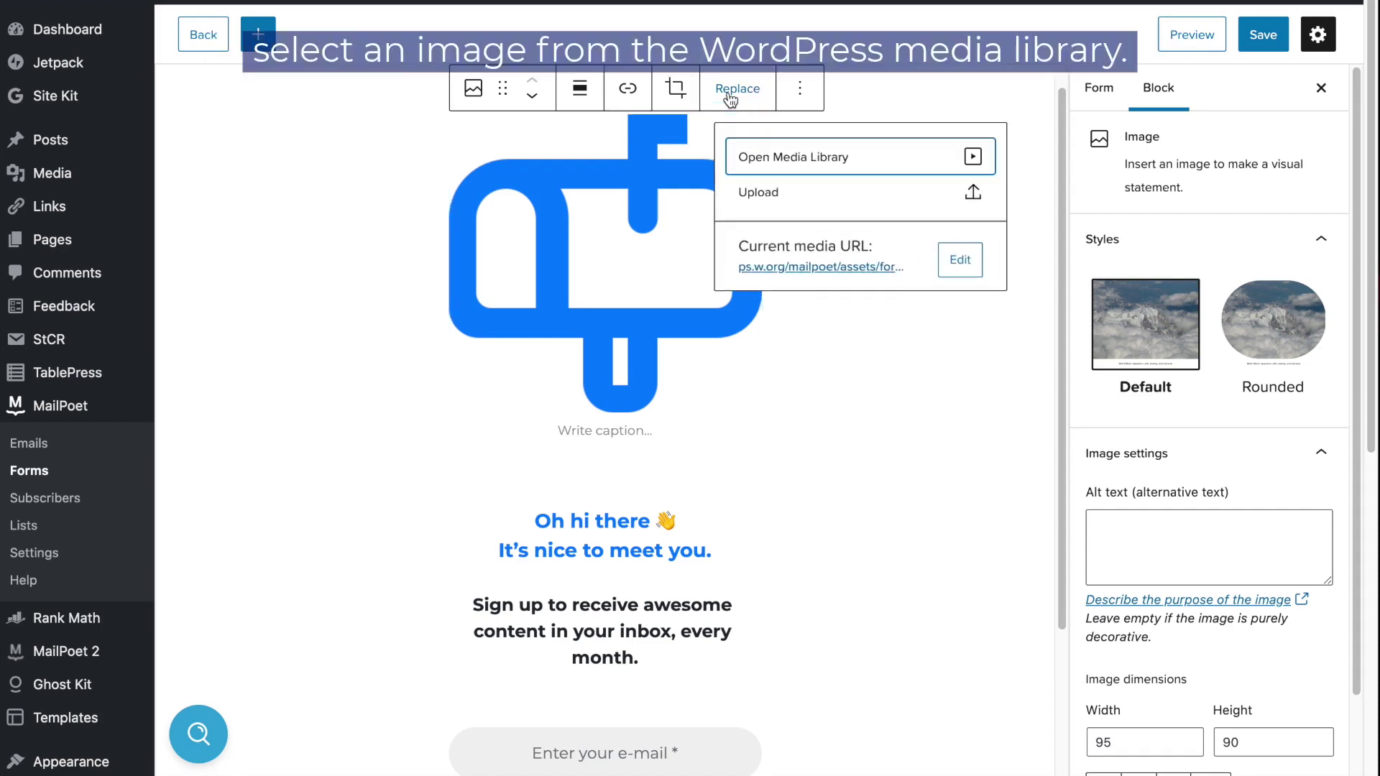
click(791, 160)
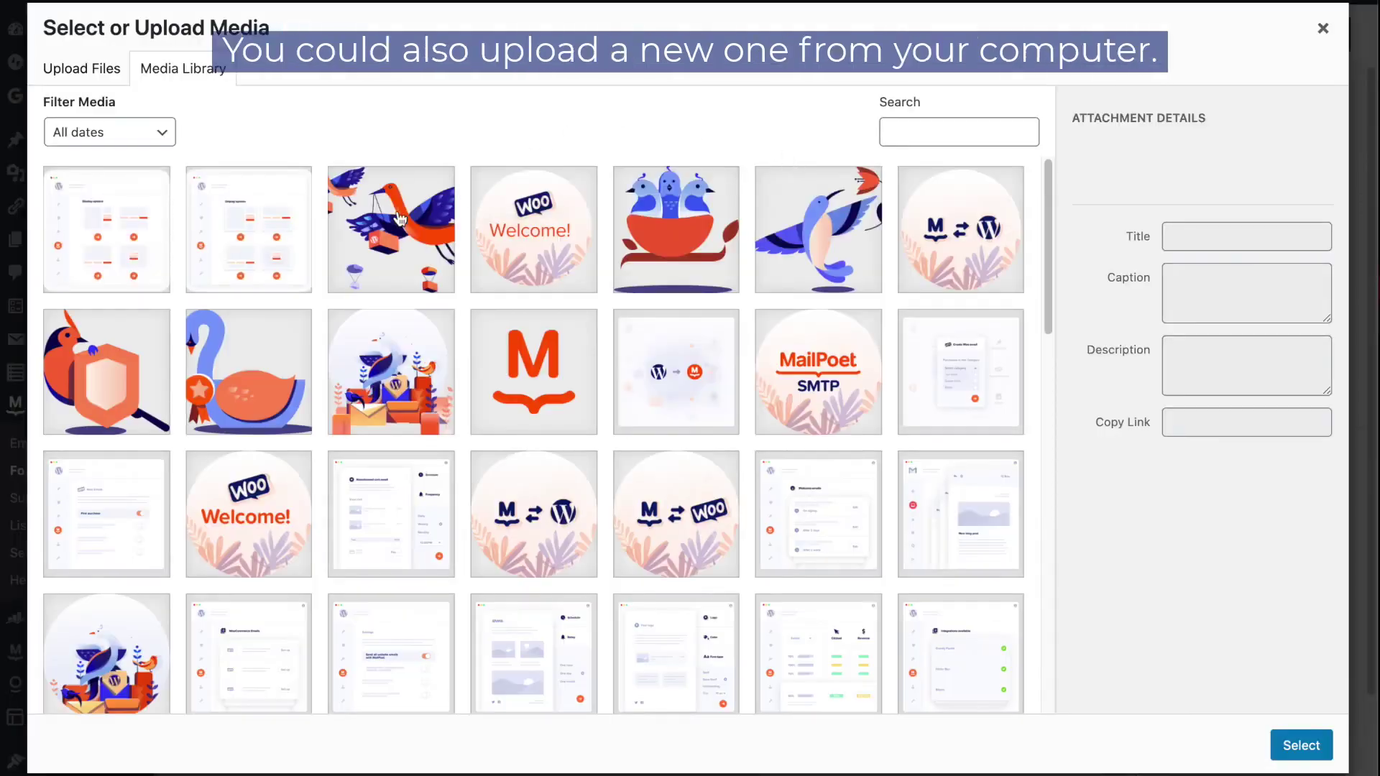
click(401, 218)
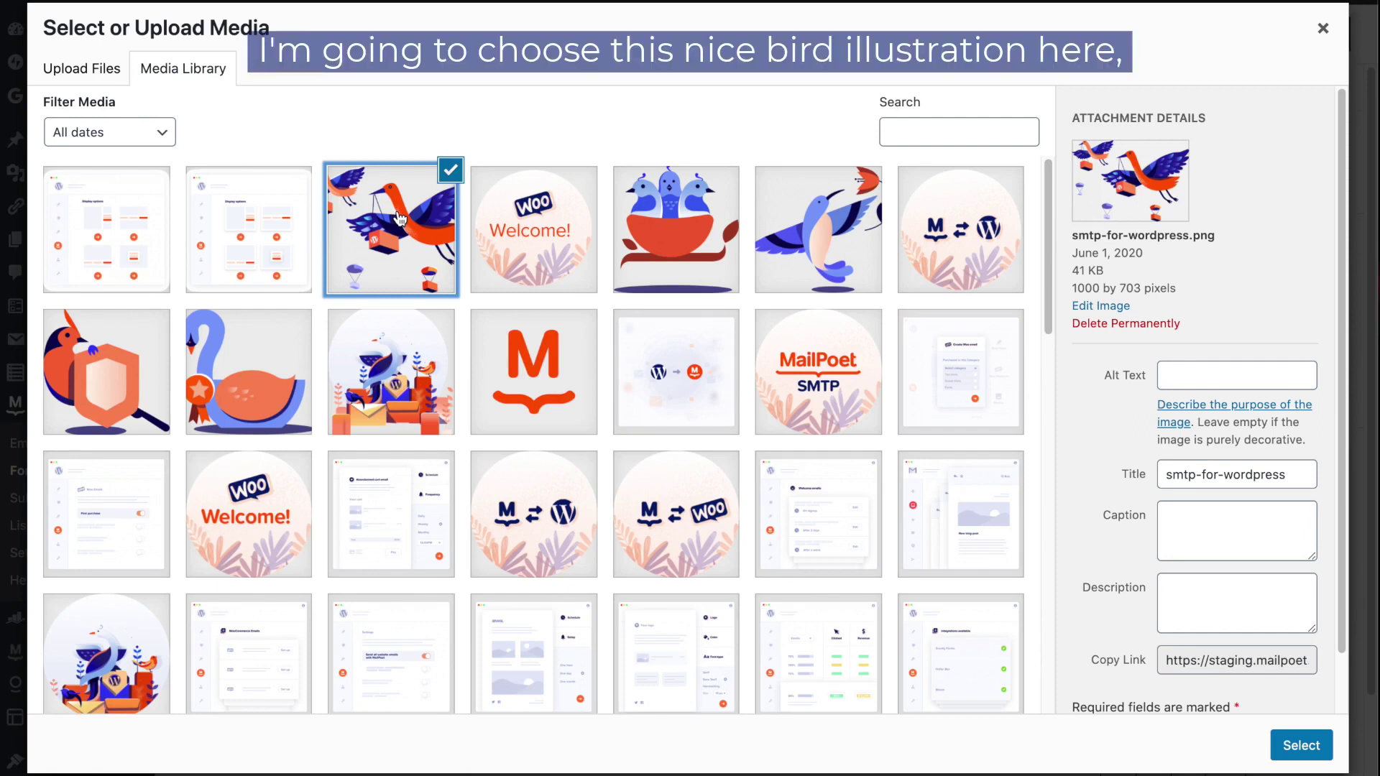
click(1293, 745)
scroll(1123, 607, down, 1)
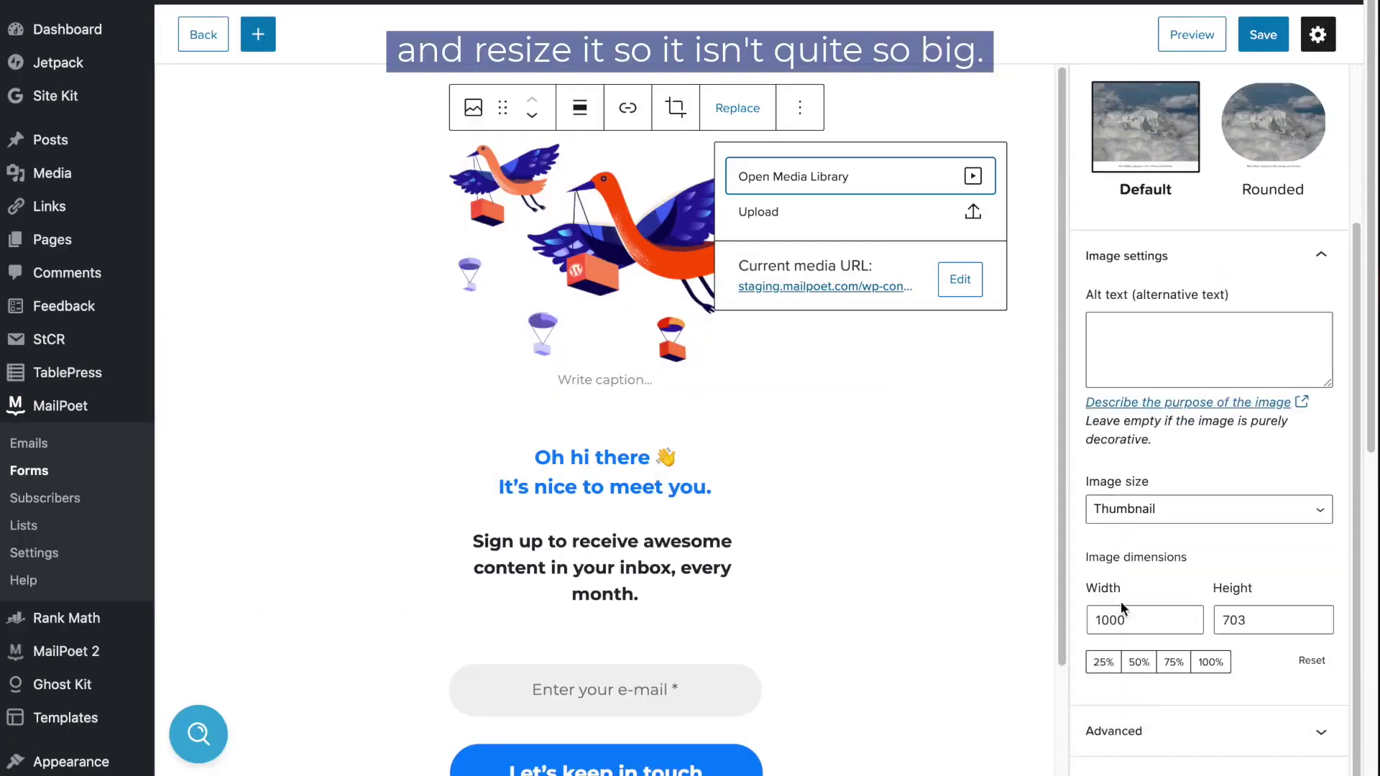
double_click(1123, 617)
text(300)
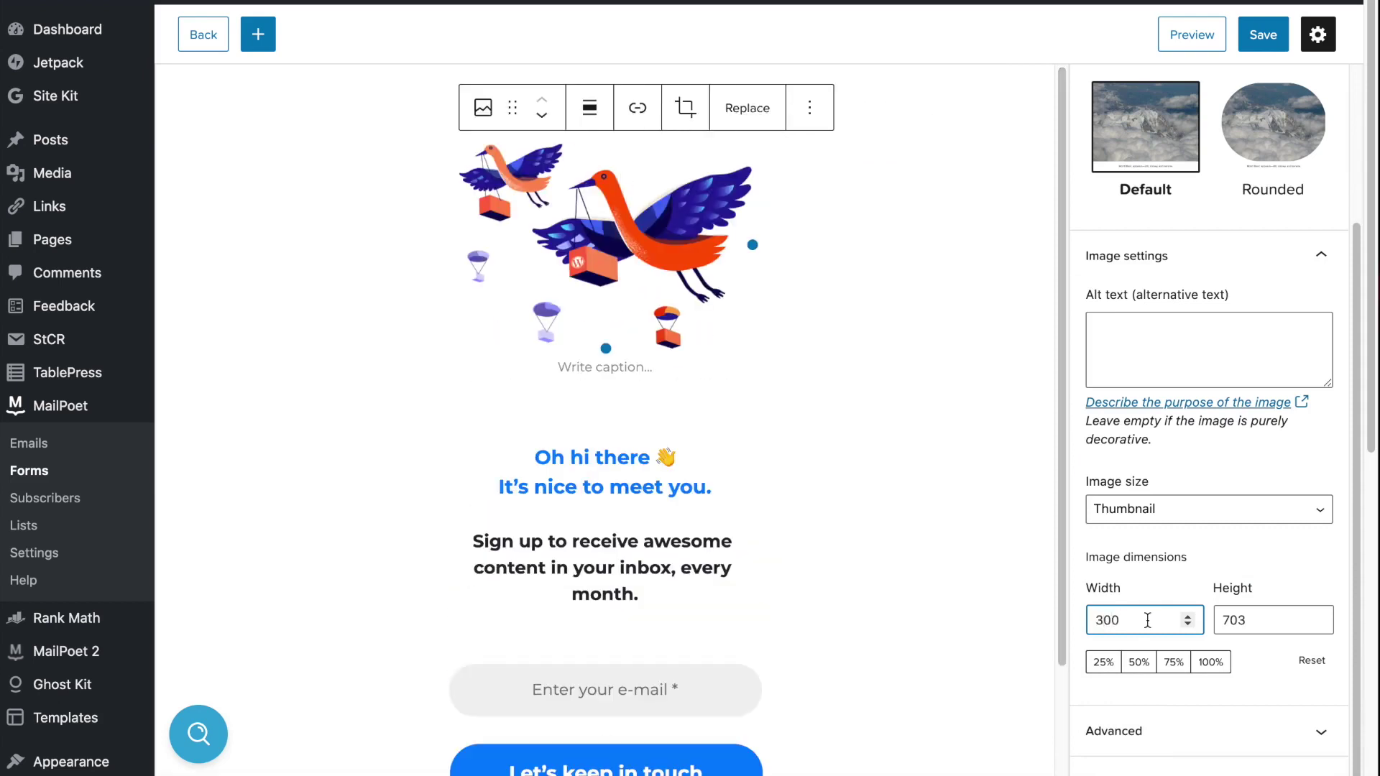
- Give the greeting heading a custom navy hex text colour
click(608, 468)
click(1253, 454)
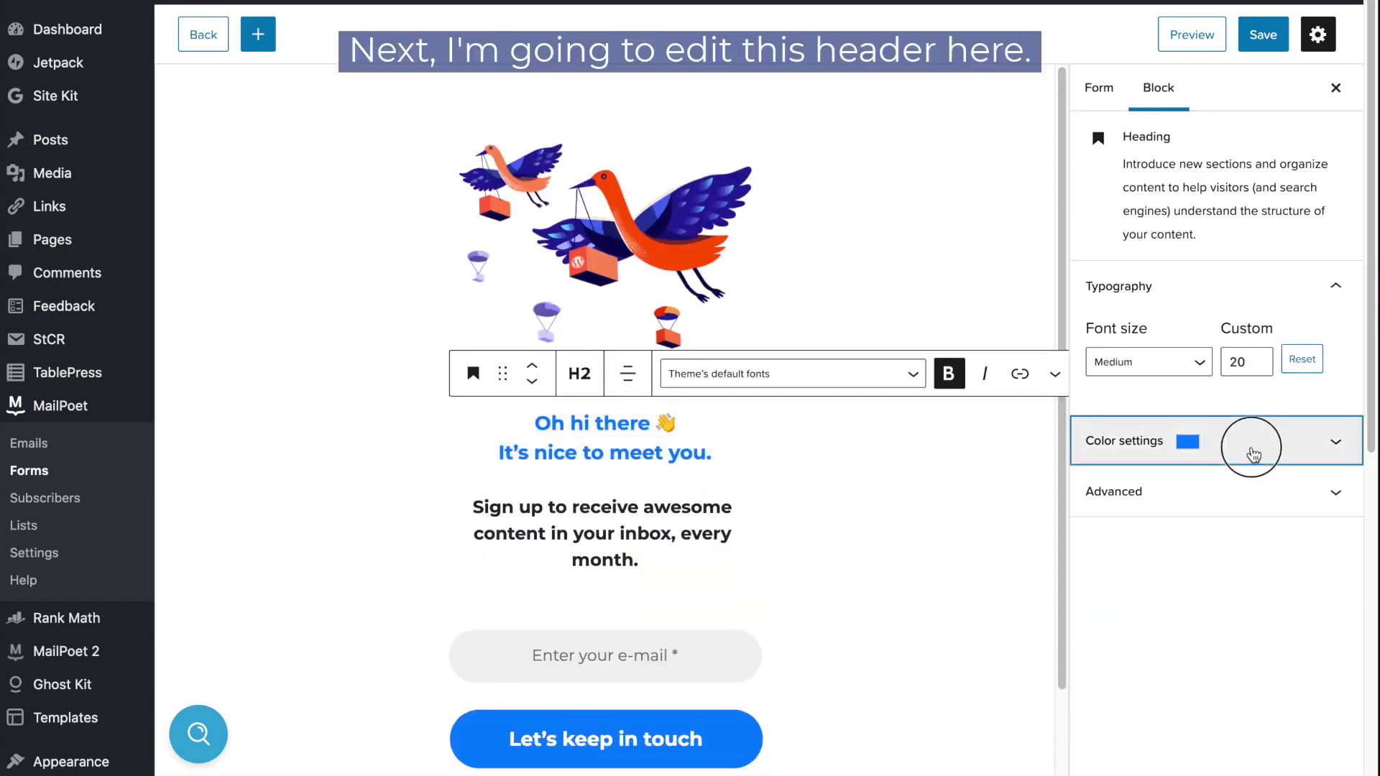
click(1226, 451)
drag(1038, 722, 1015, 721)
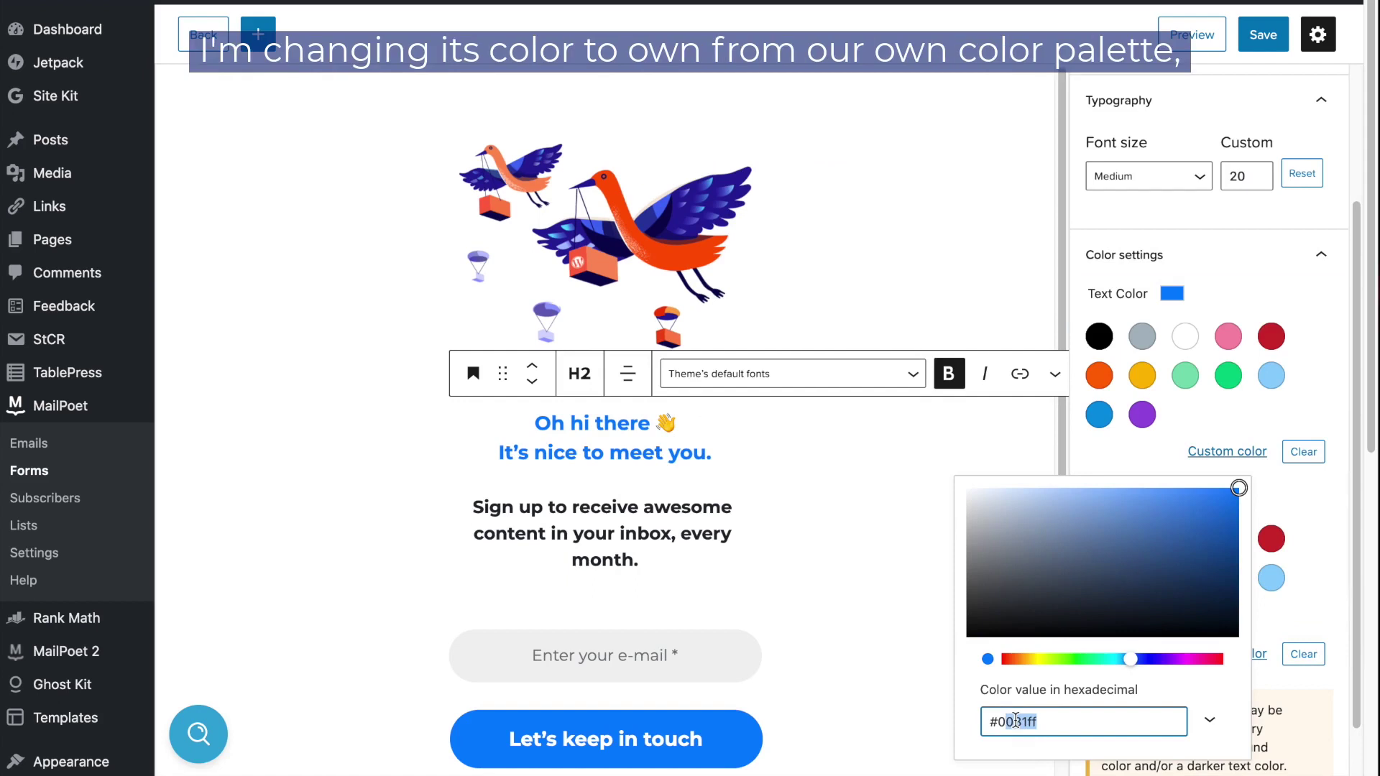
text(71a62)
- Retype the heading as 'Become an email marketing master!' and set font size 25
triple_click(629, 442)
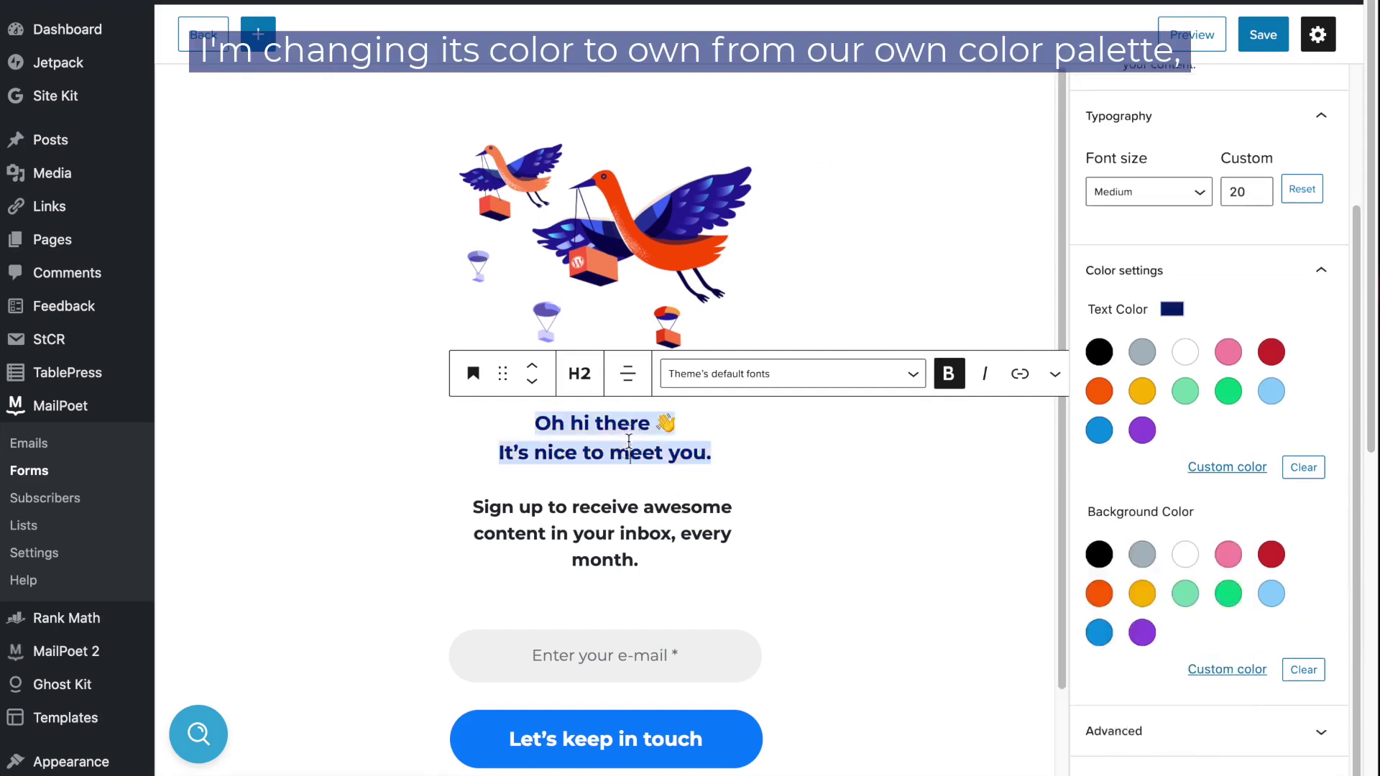
drag(535, 422, 713, 452)
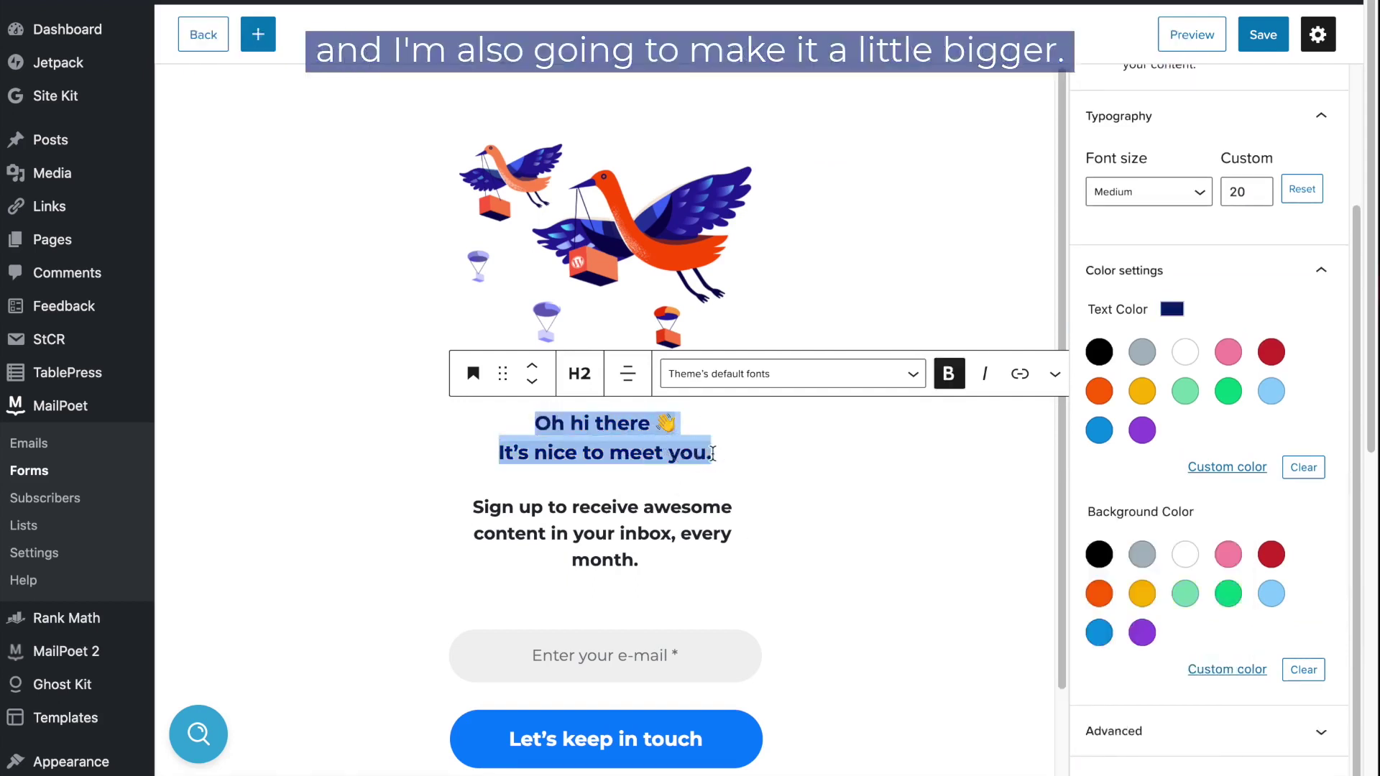
text(Become an email marke)
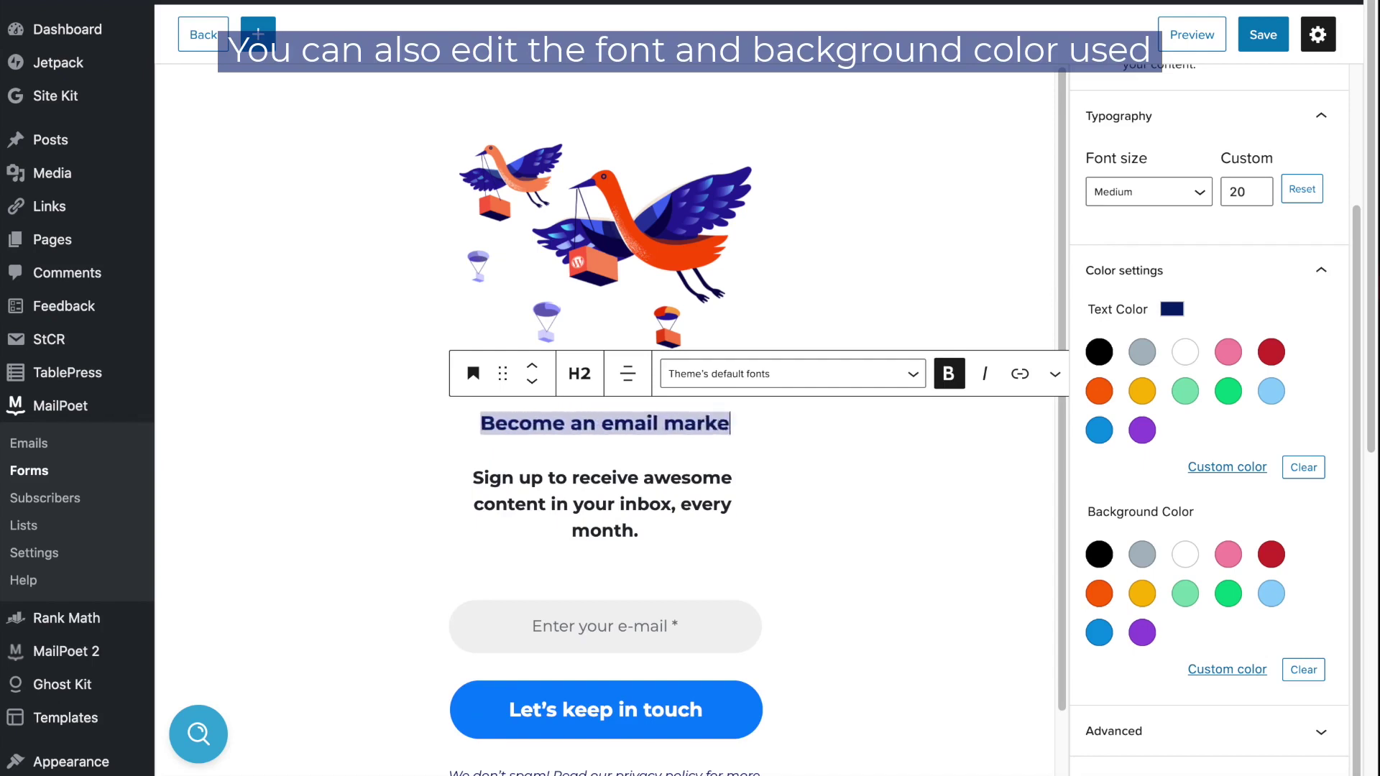
text(ting master!)
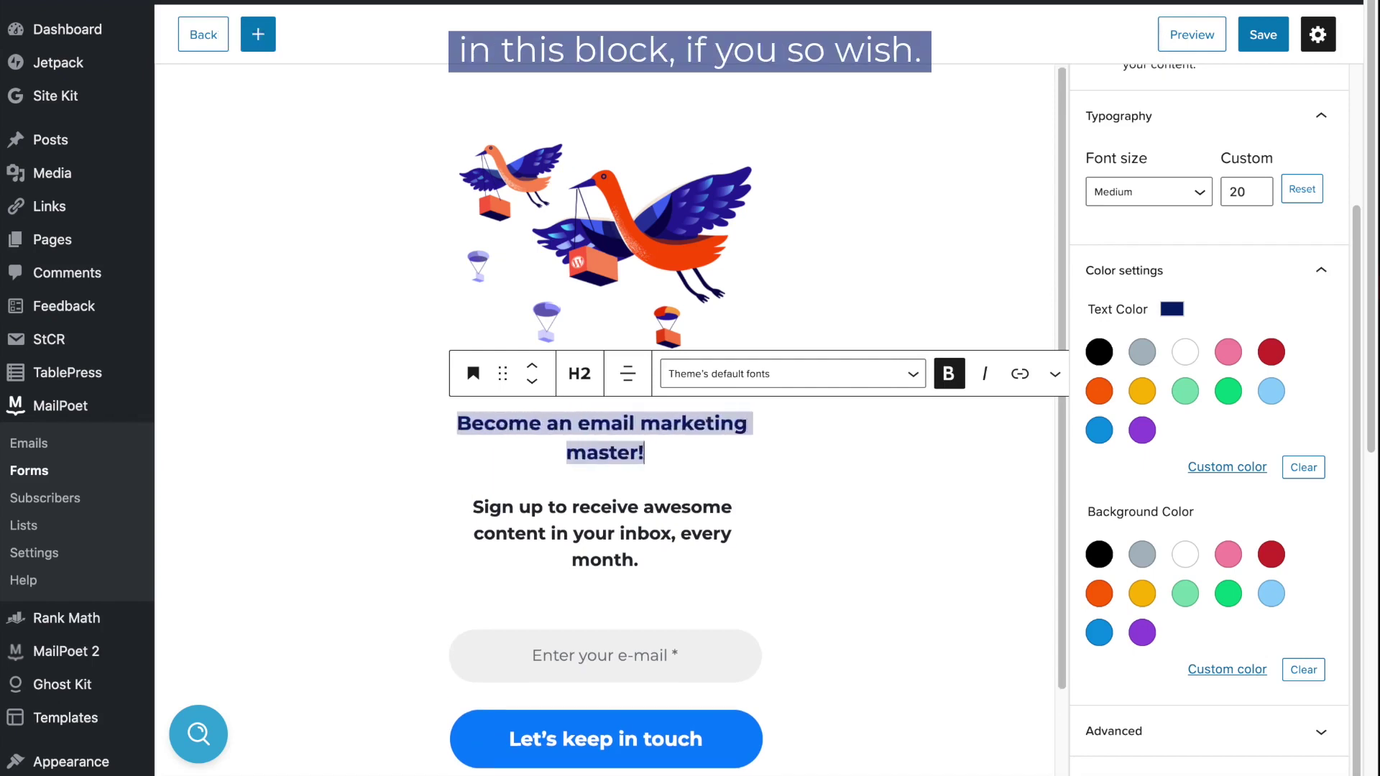
click(1256, 197)
text(25)
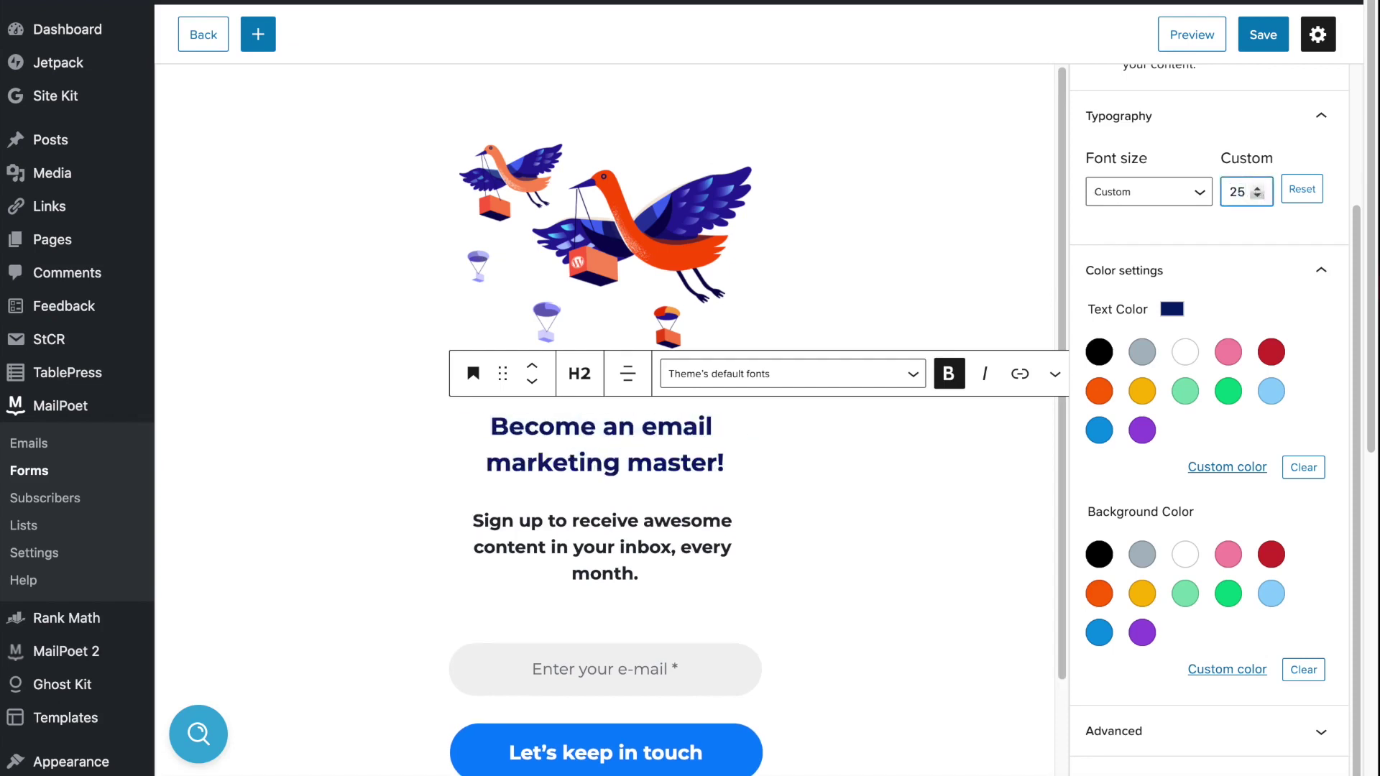
click(646, 582)
drag(645, 582, 472, 519)
- Convert the subtitle to an unbolded paragraph with custom font size 16
click(478, 486)
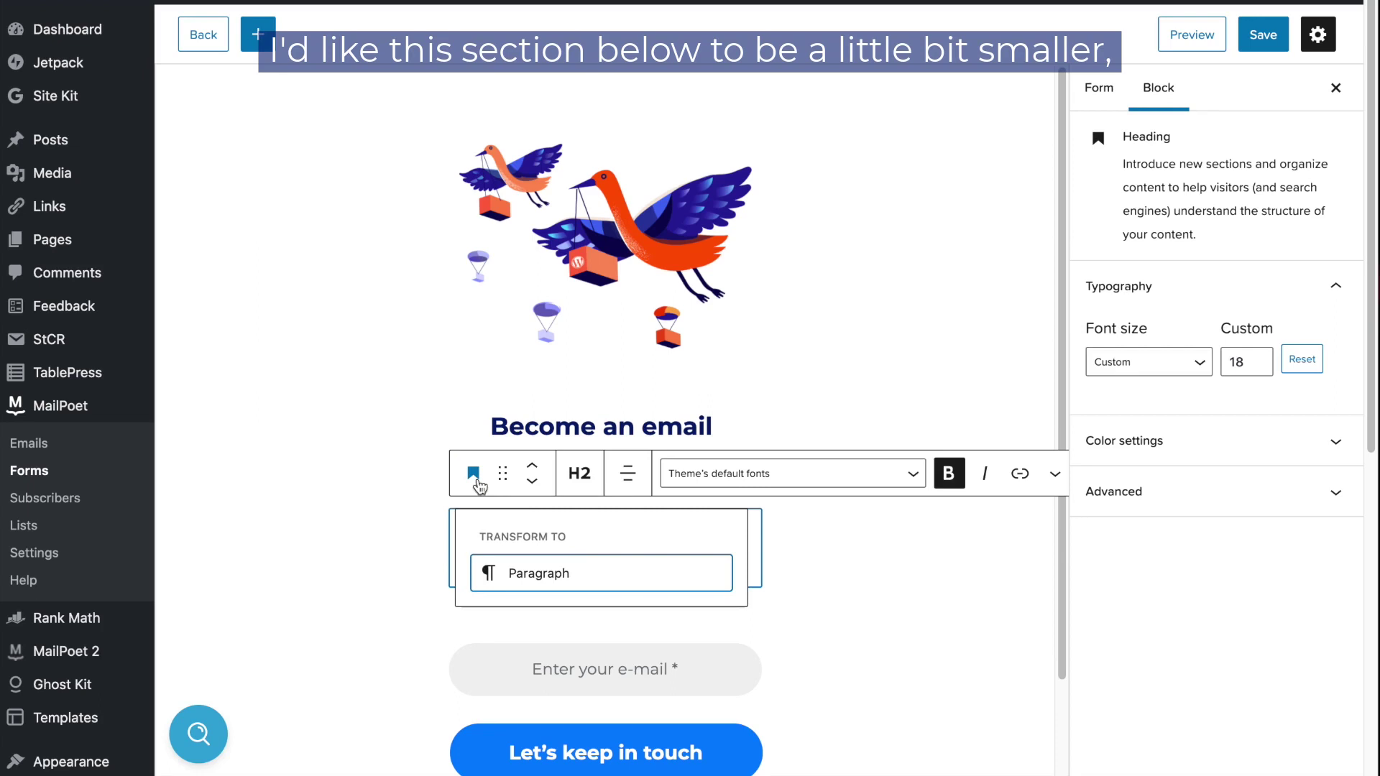
click(488, 573)
drag(564, 526, 447, 510)
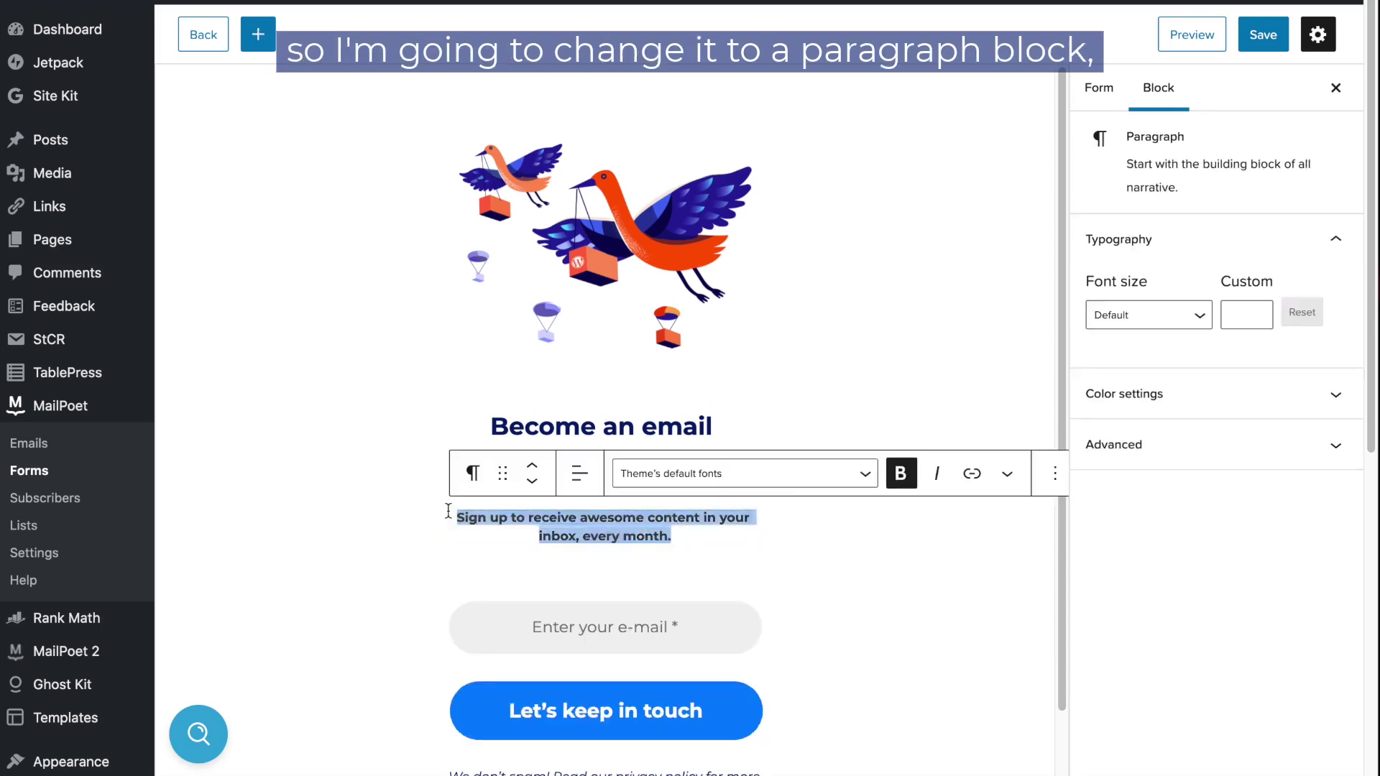
click(744, 473)
click(900, 473)
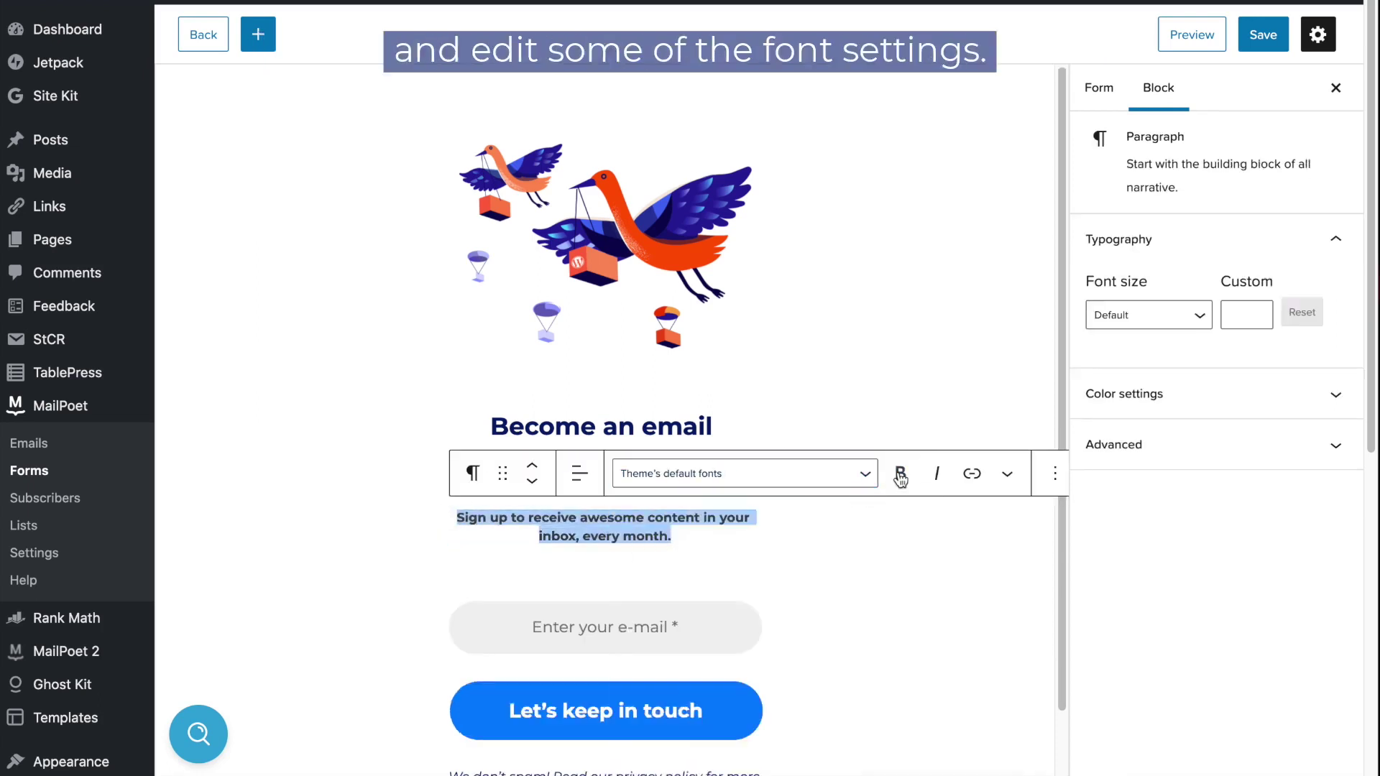
click(1246, 315)
text(16)
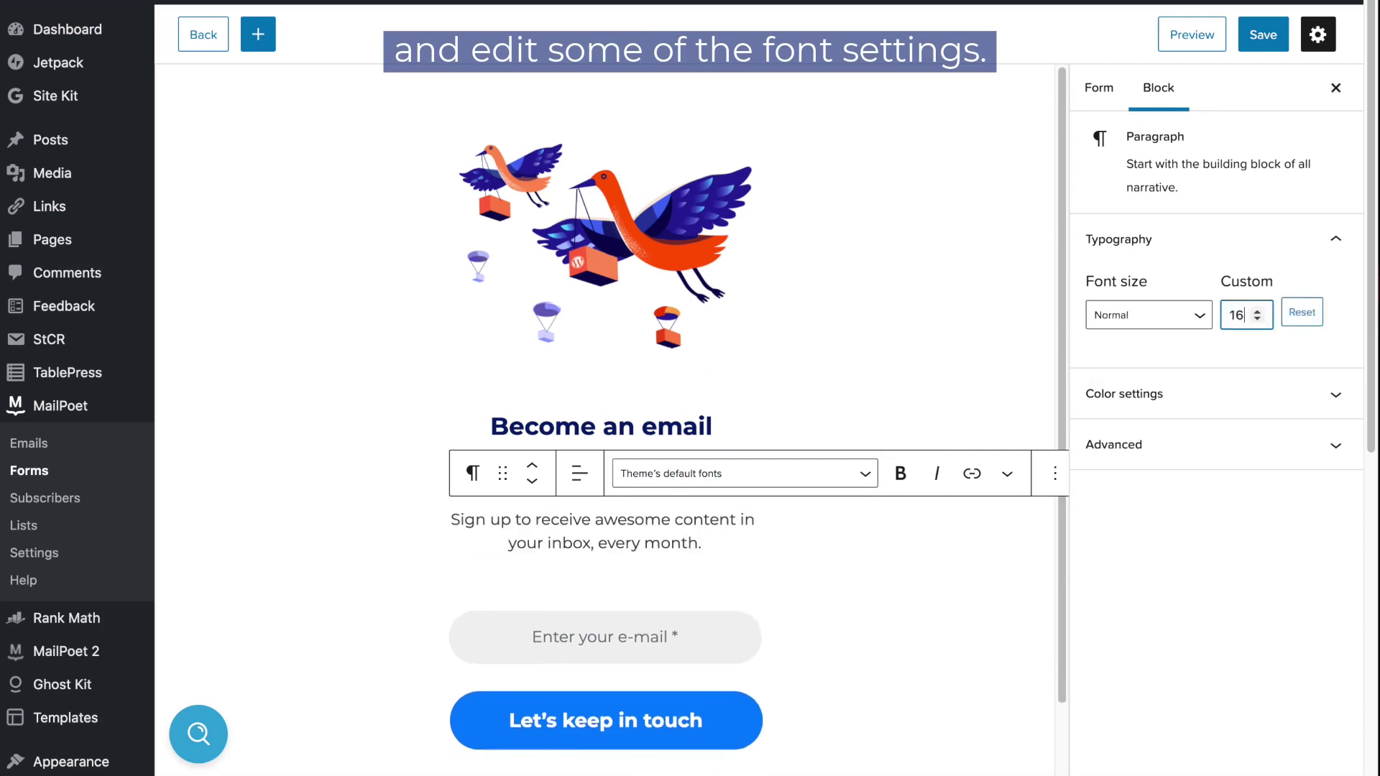
- Rewrite the subtitle about monthly email marketing tips & tricks and give it a custom navy hex colour
drag(718, 544, 447, 530)
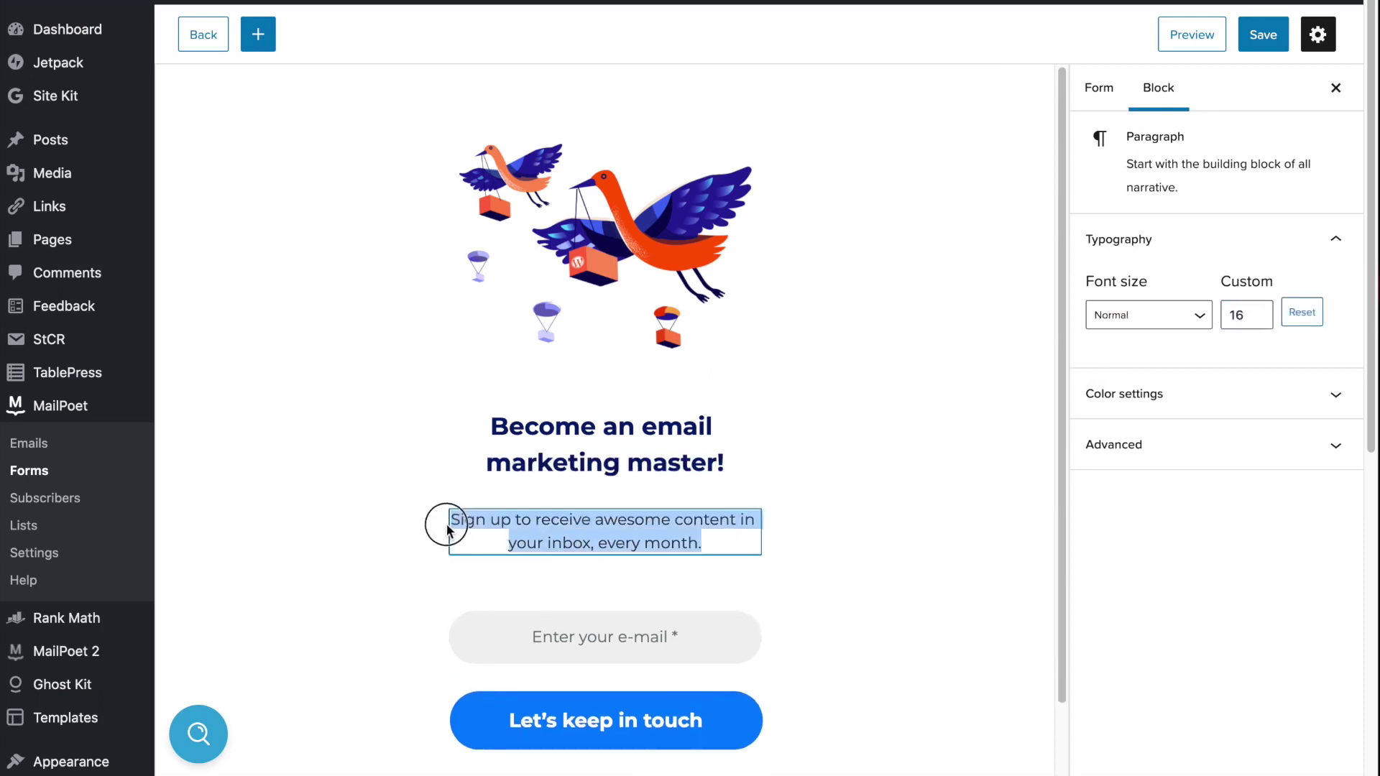
text(Sign up to our monthly)
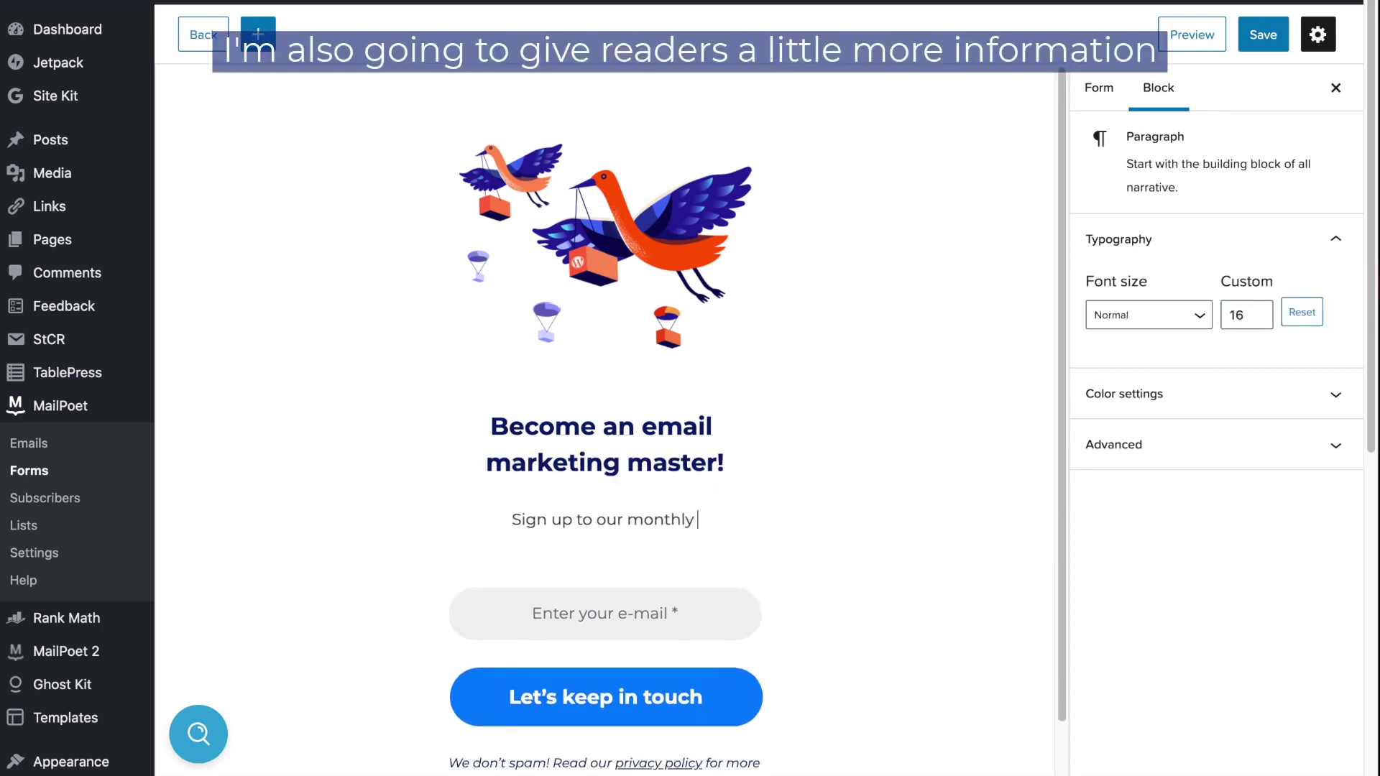
text( newsletter to receive email marketing tips & tric)
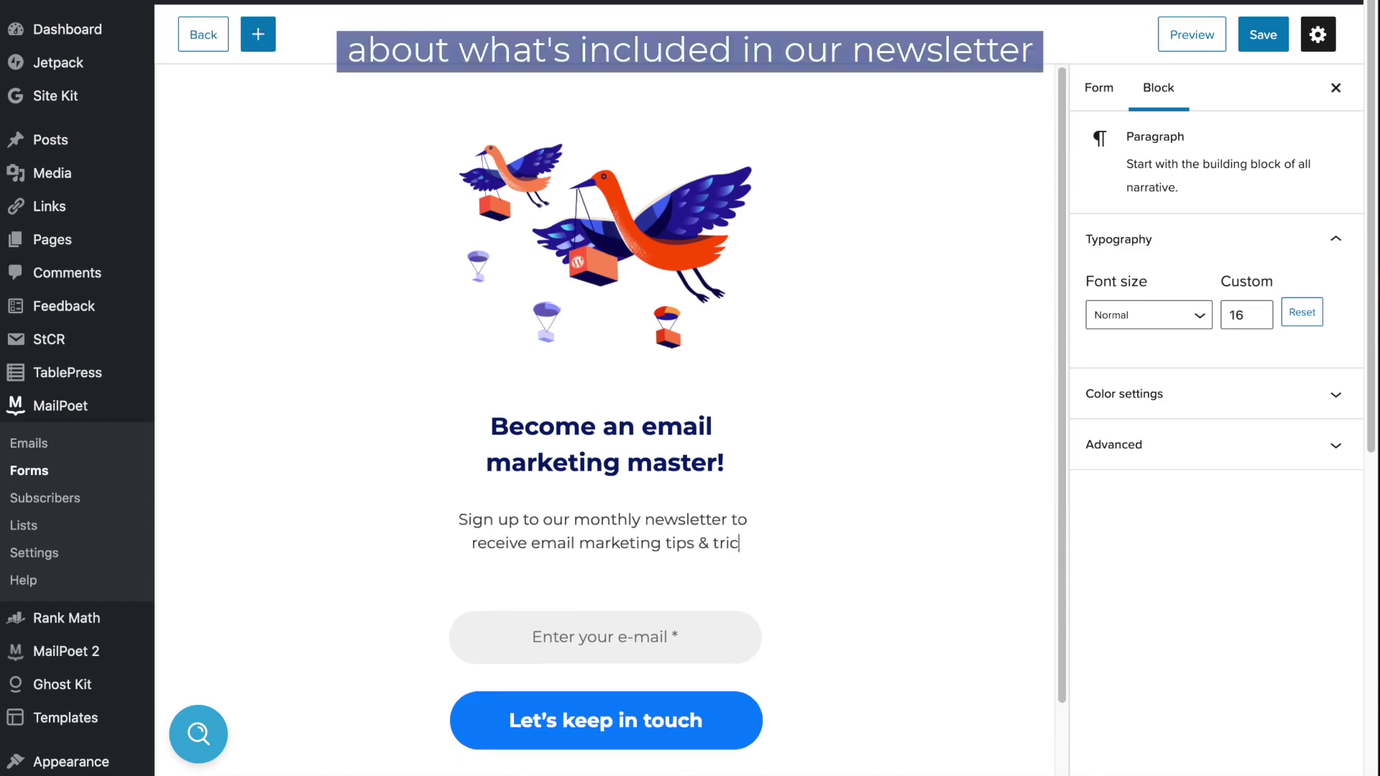
text(ks directly in your inbox.)
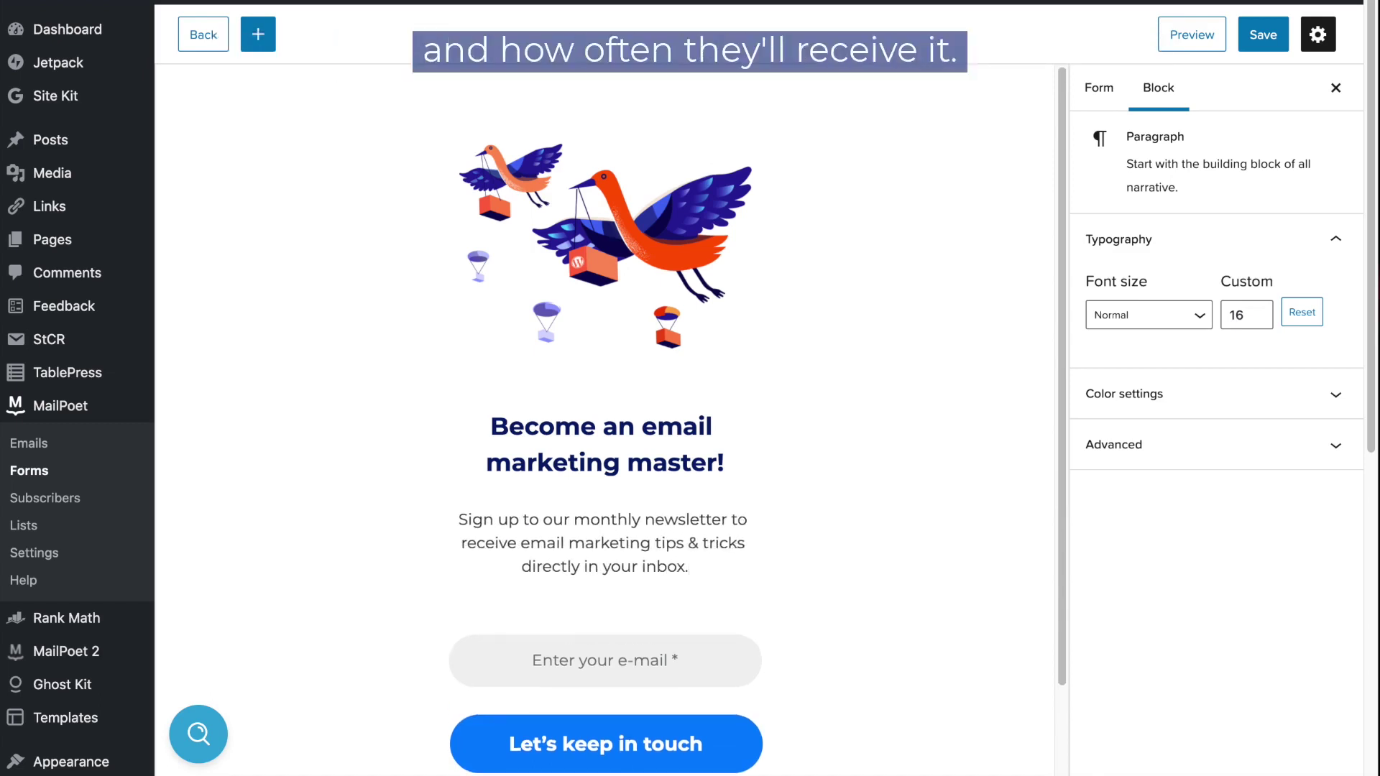
key(ctrl+a)
click(1179, 394)
click(1226, 564)
triple_click(1042, 502)
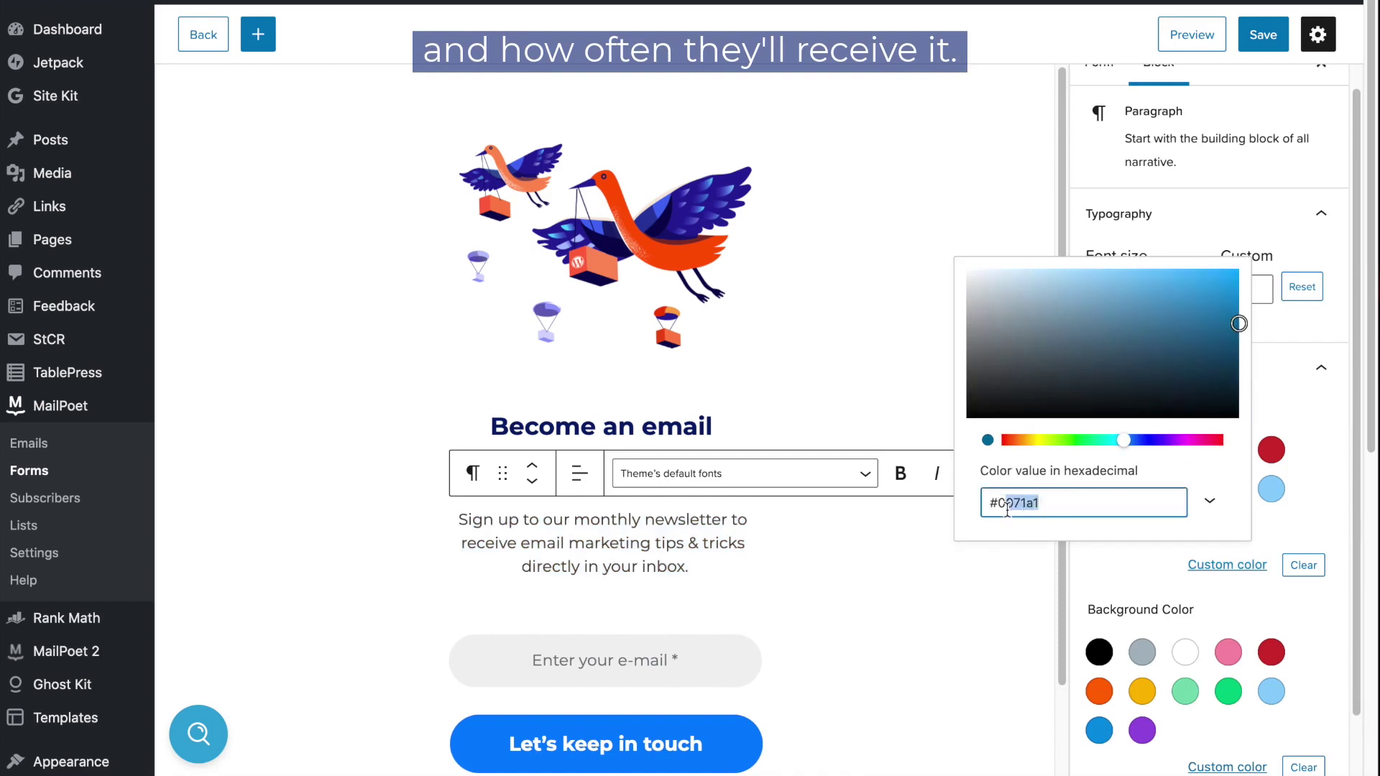
text(#071c6)
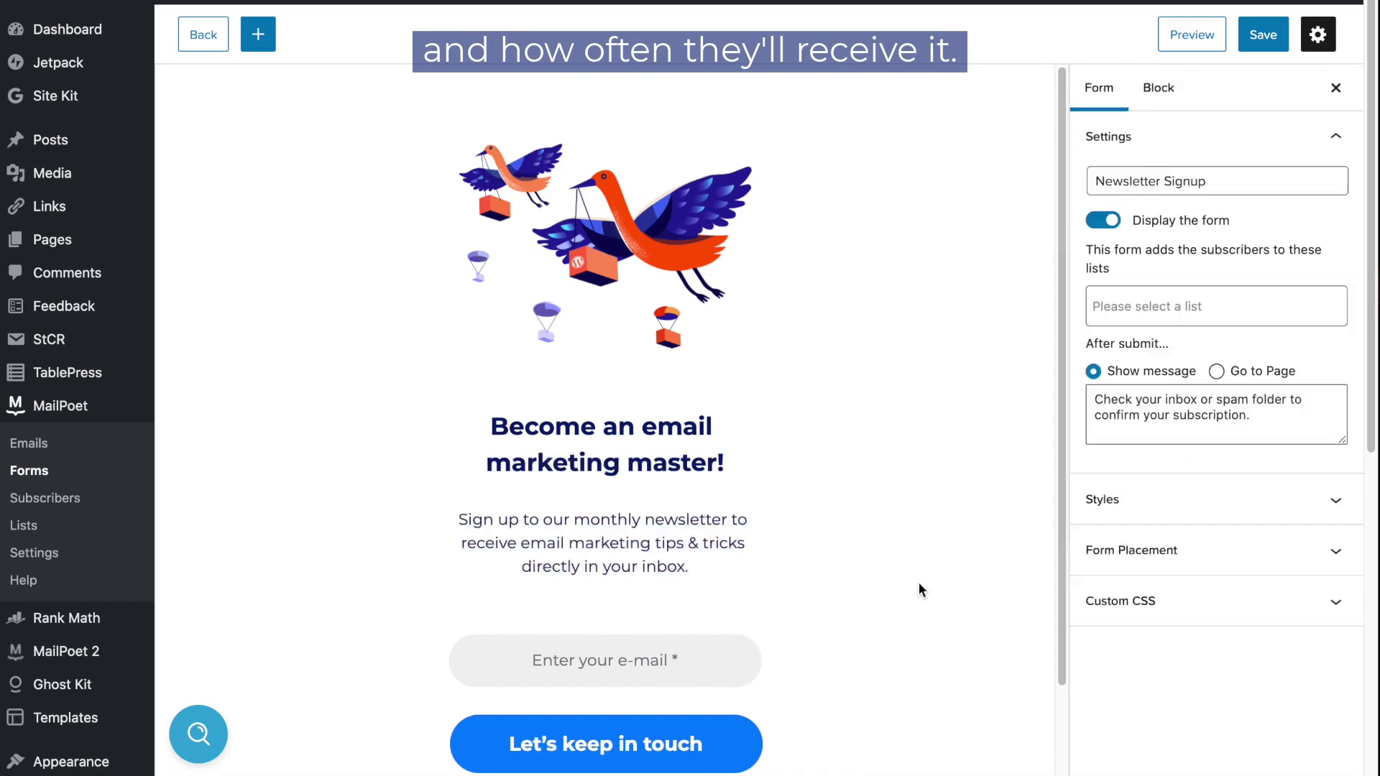
click(719, 662)
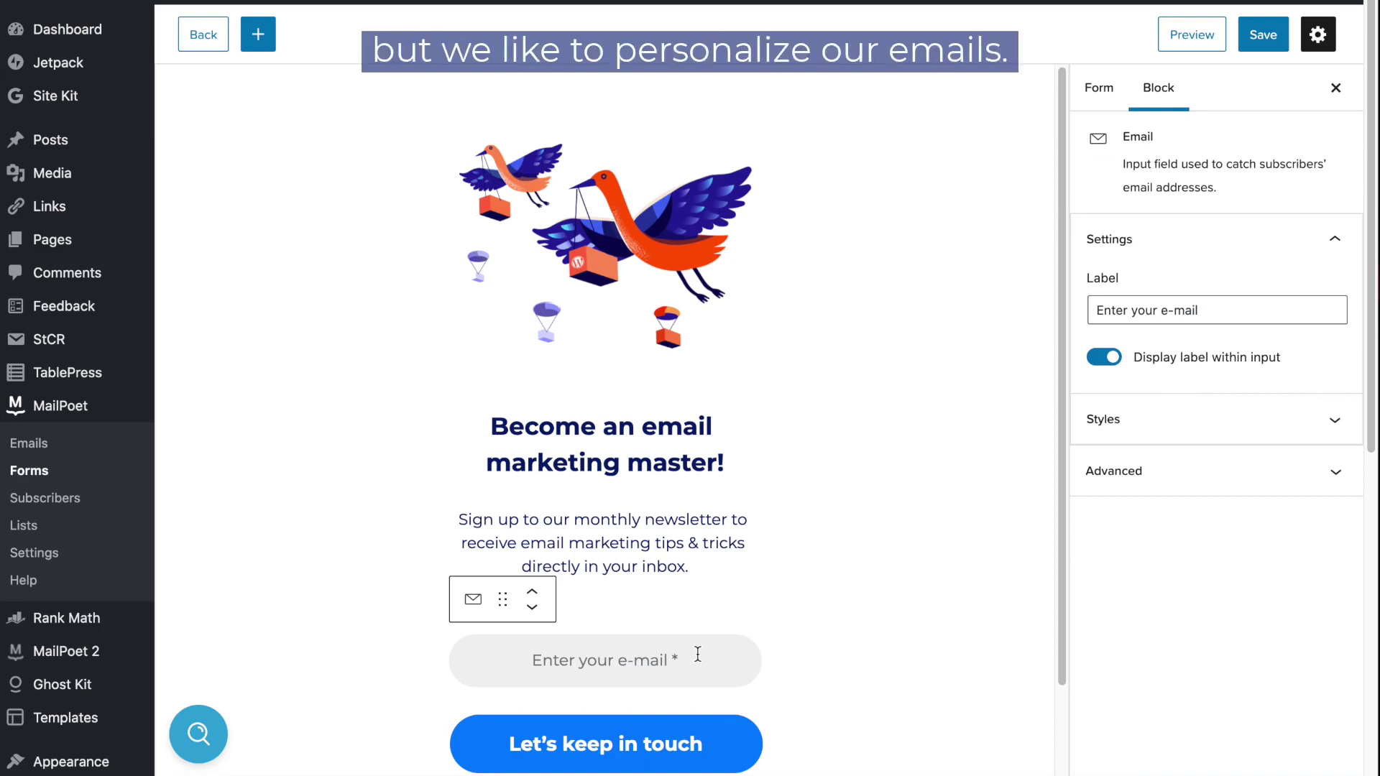
- Insert a mandatory First name block directly above the email field
click(645, 608)
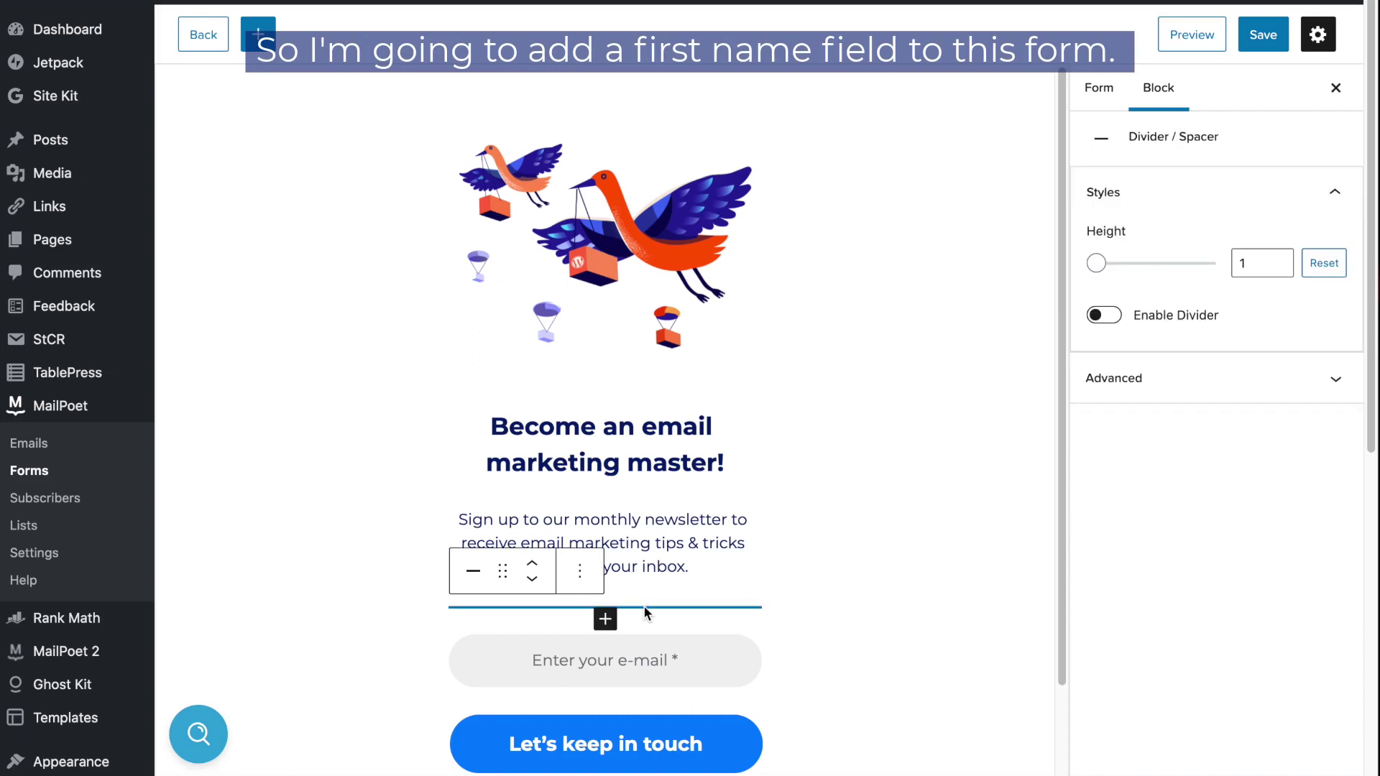
click(607, 619)
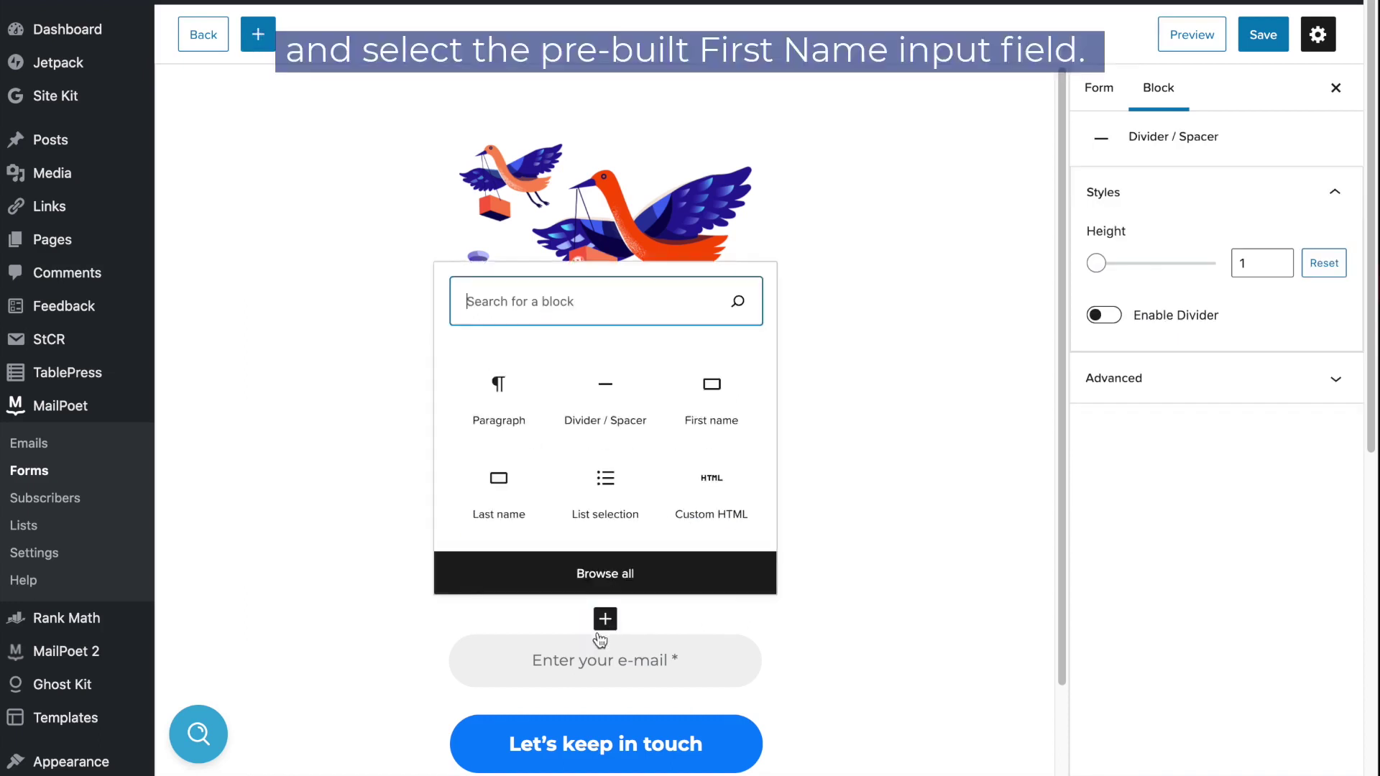
click(724, 394)
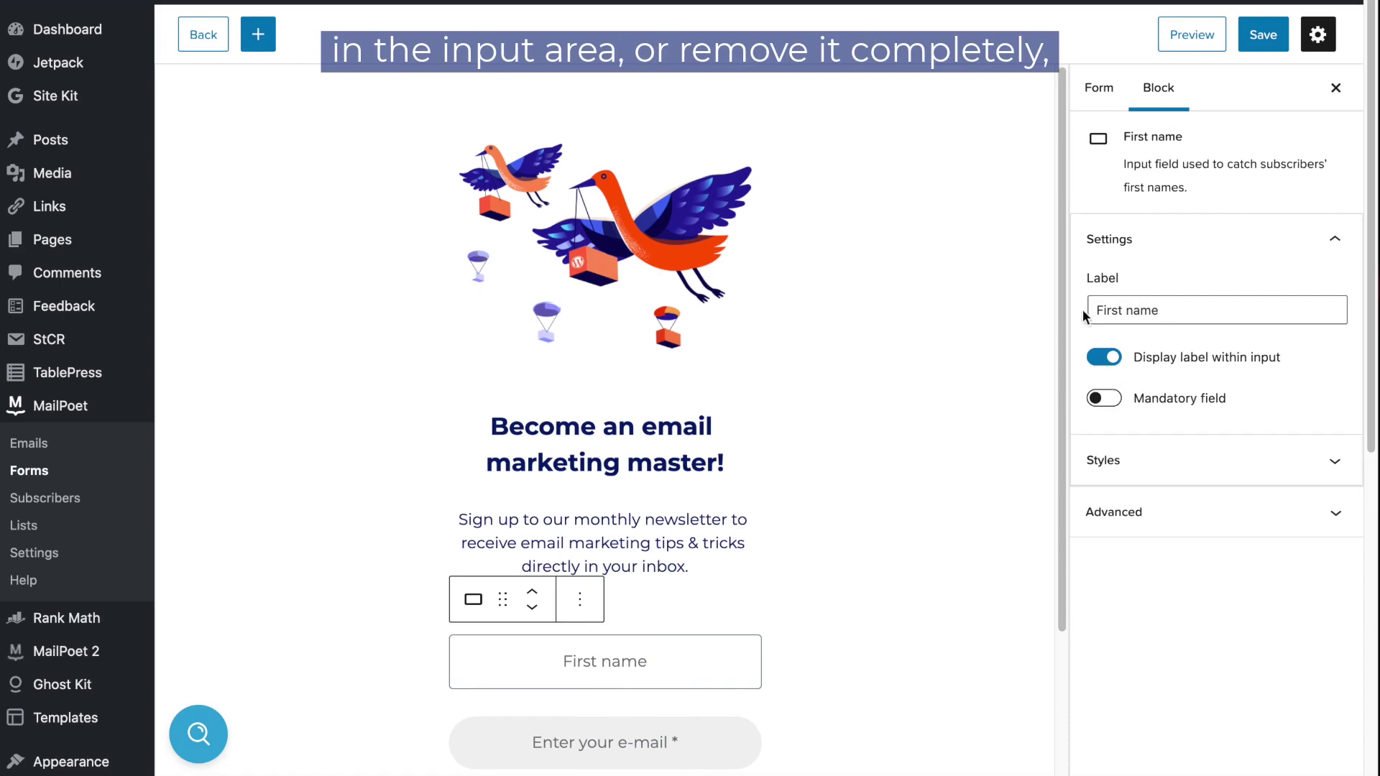
drag(1167, 311, 1078, 316)
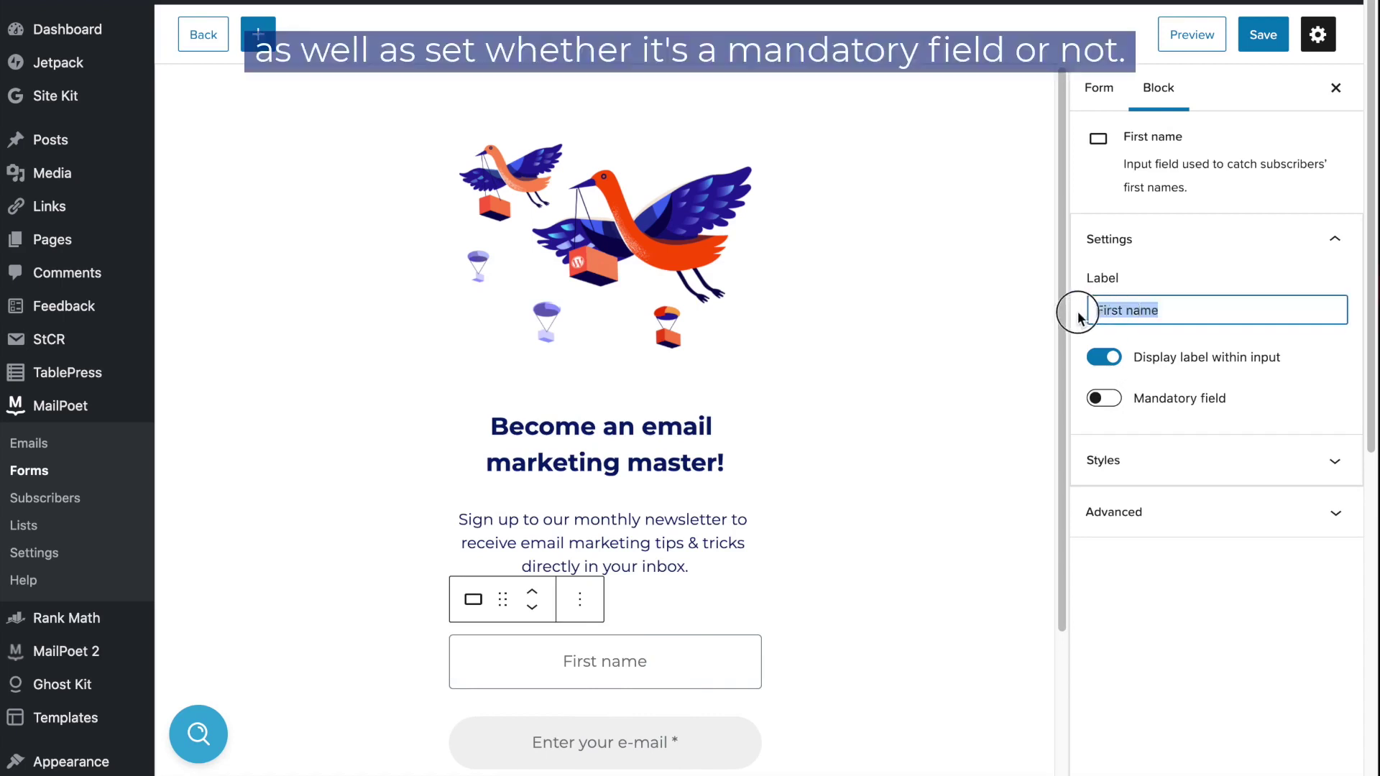
click(1106, 404)
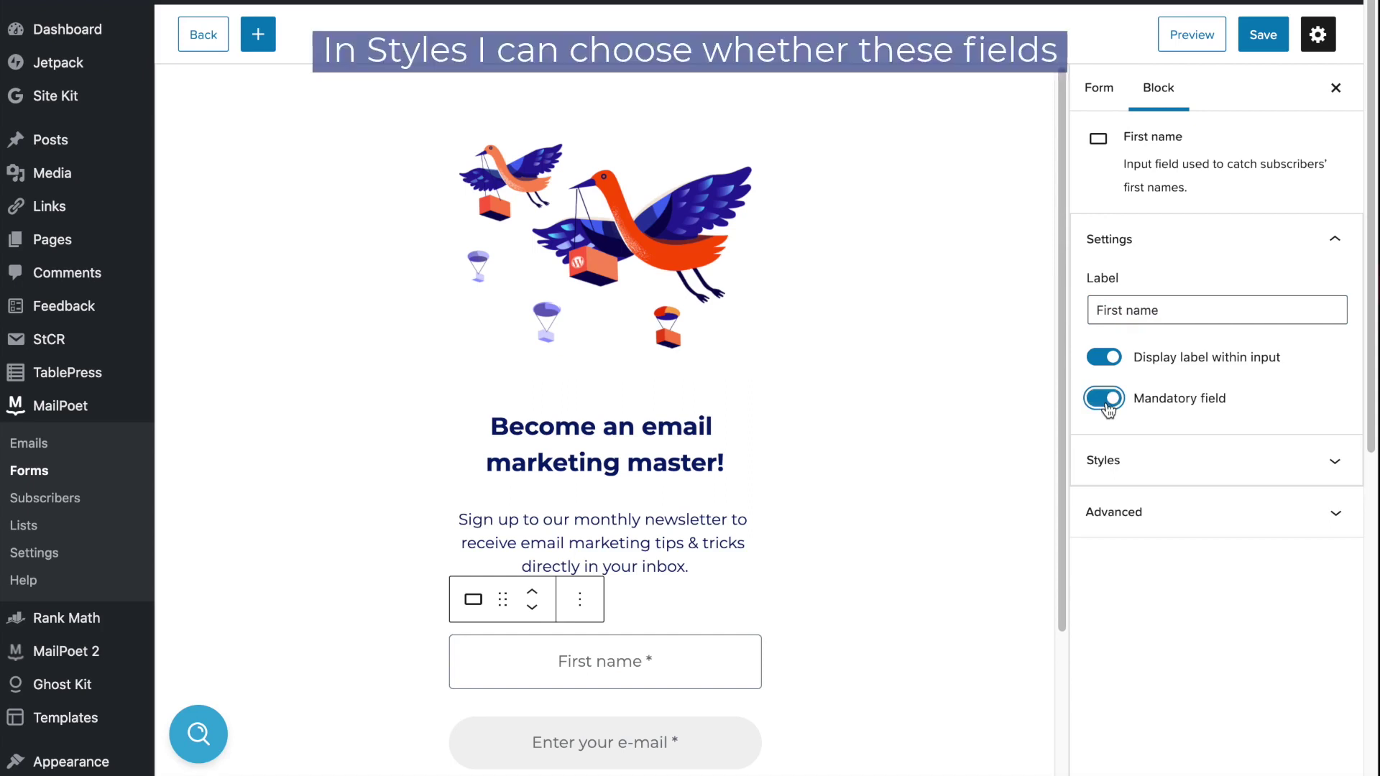
- Turn off Display Fullwidth and Inherit style for the First name field
click(1144, 464)
click(1105, 499)
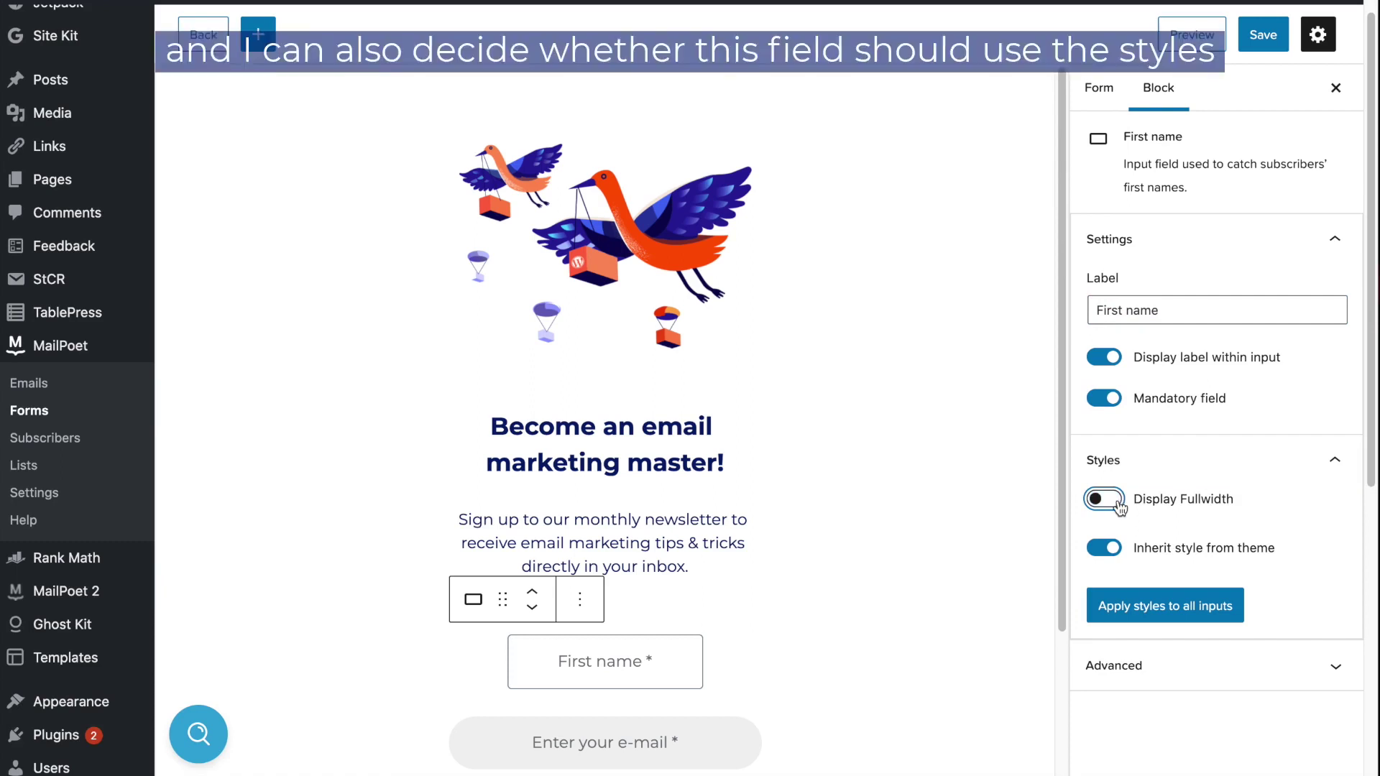
click(1115, 555)
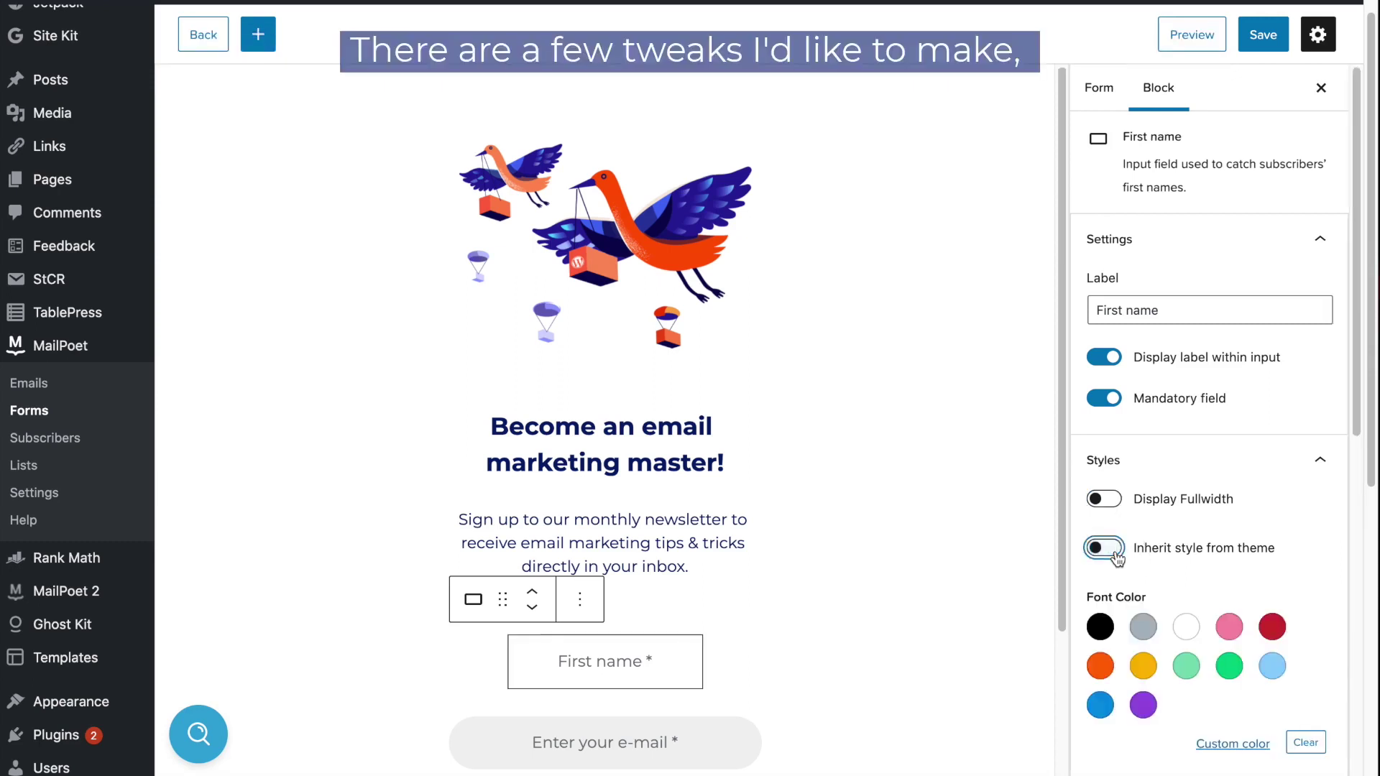
scroll(1157, 559, down, 2)
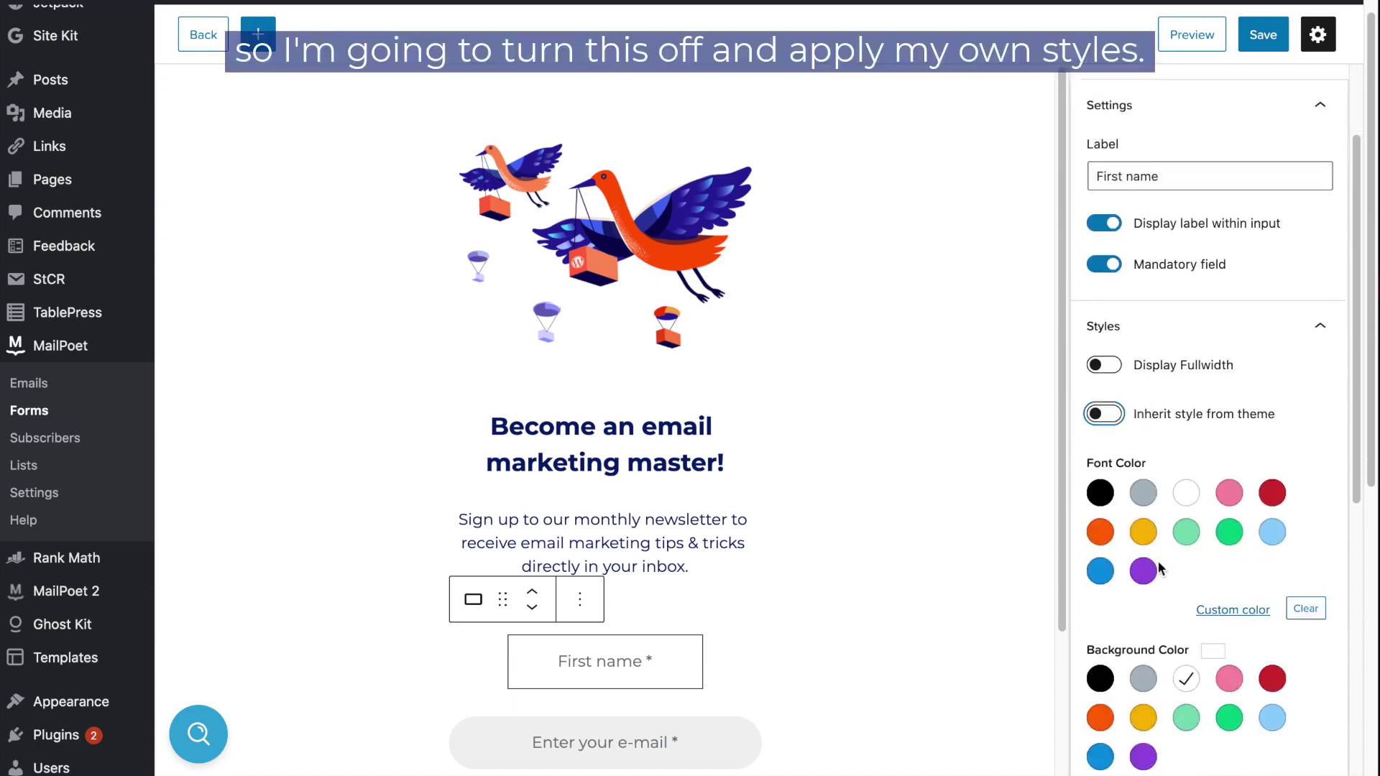
- Set the First name field's font colour to navy #071c6d
click(1233, 611)
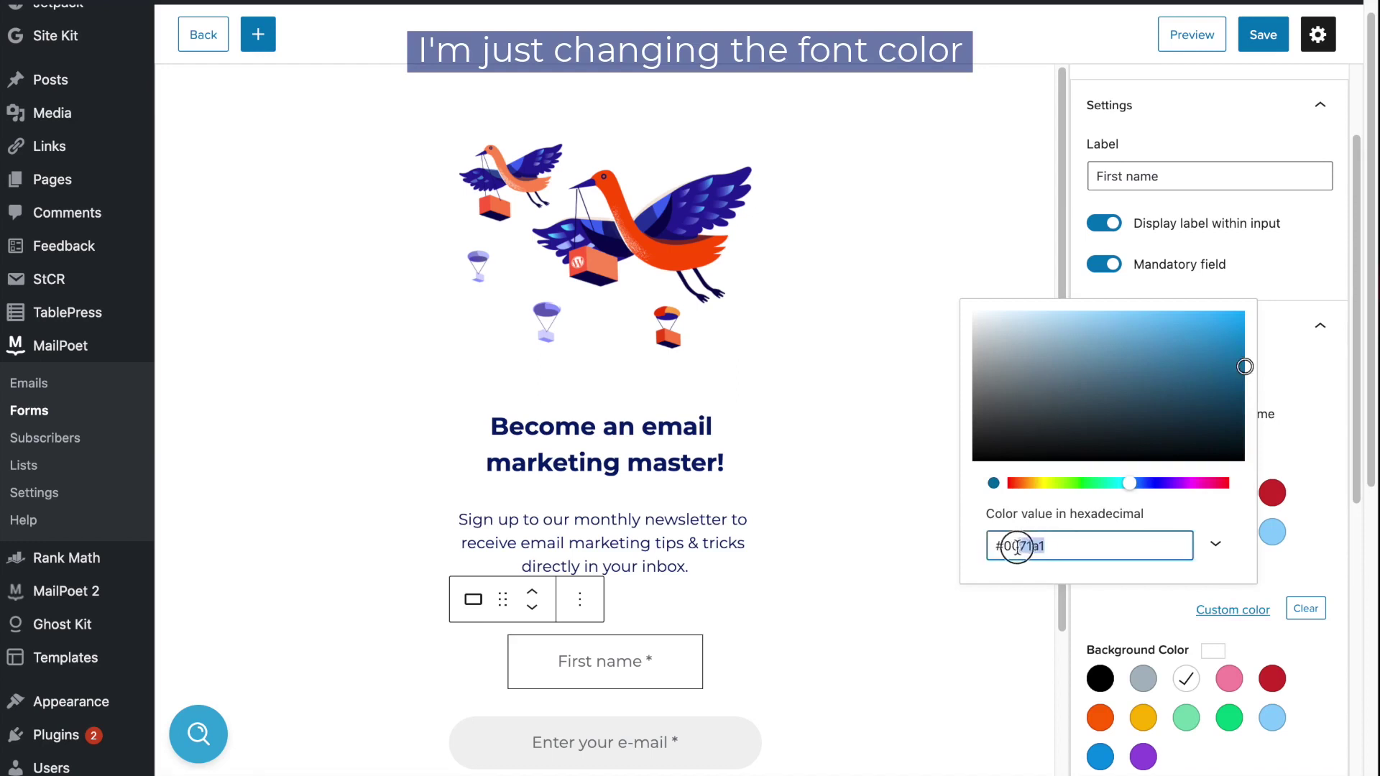
drag(1046, 546, 1012, 548)
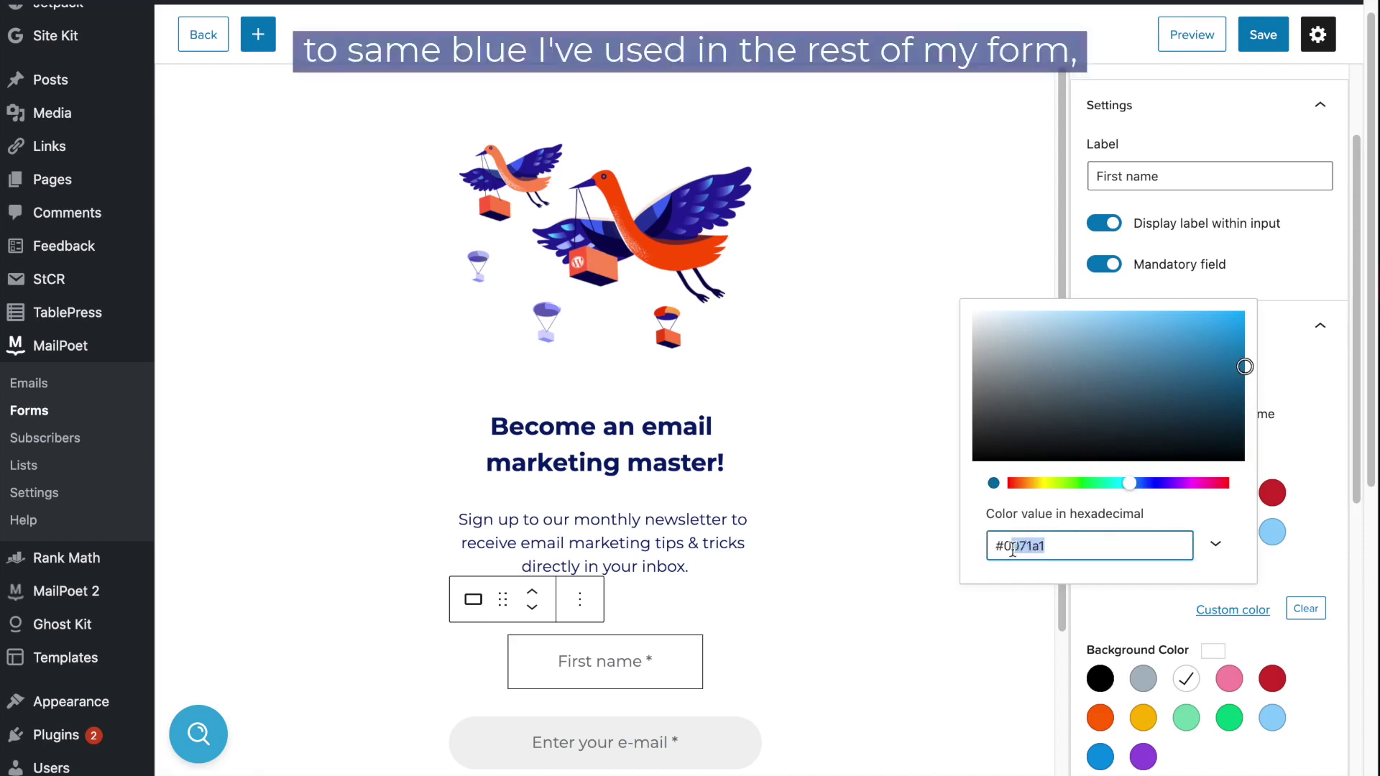
text(71c6d)
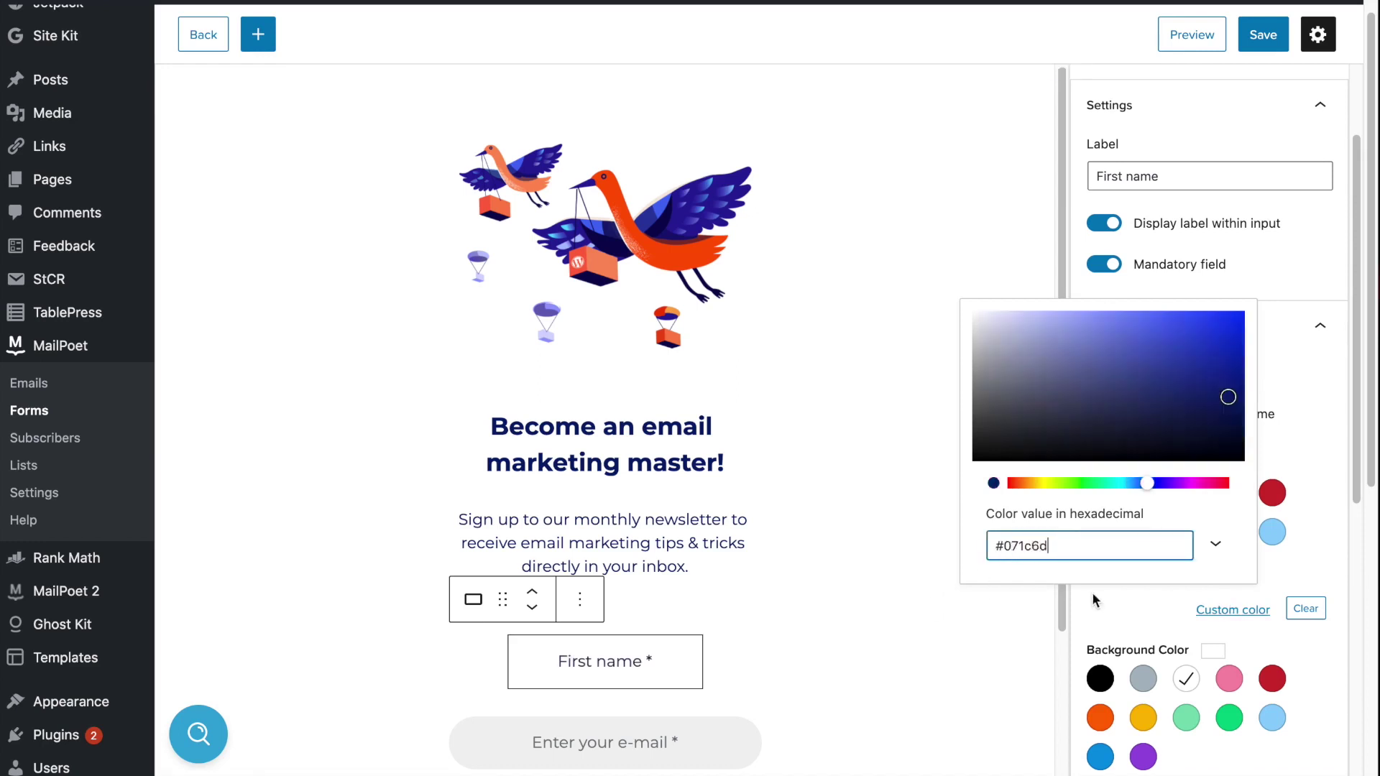
click(1094, 593)
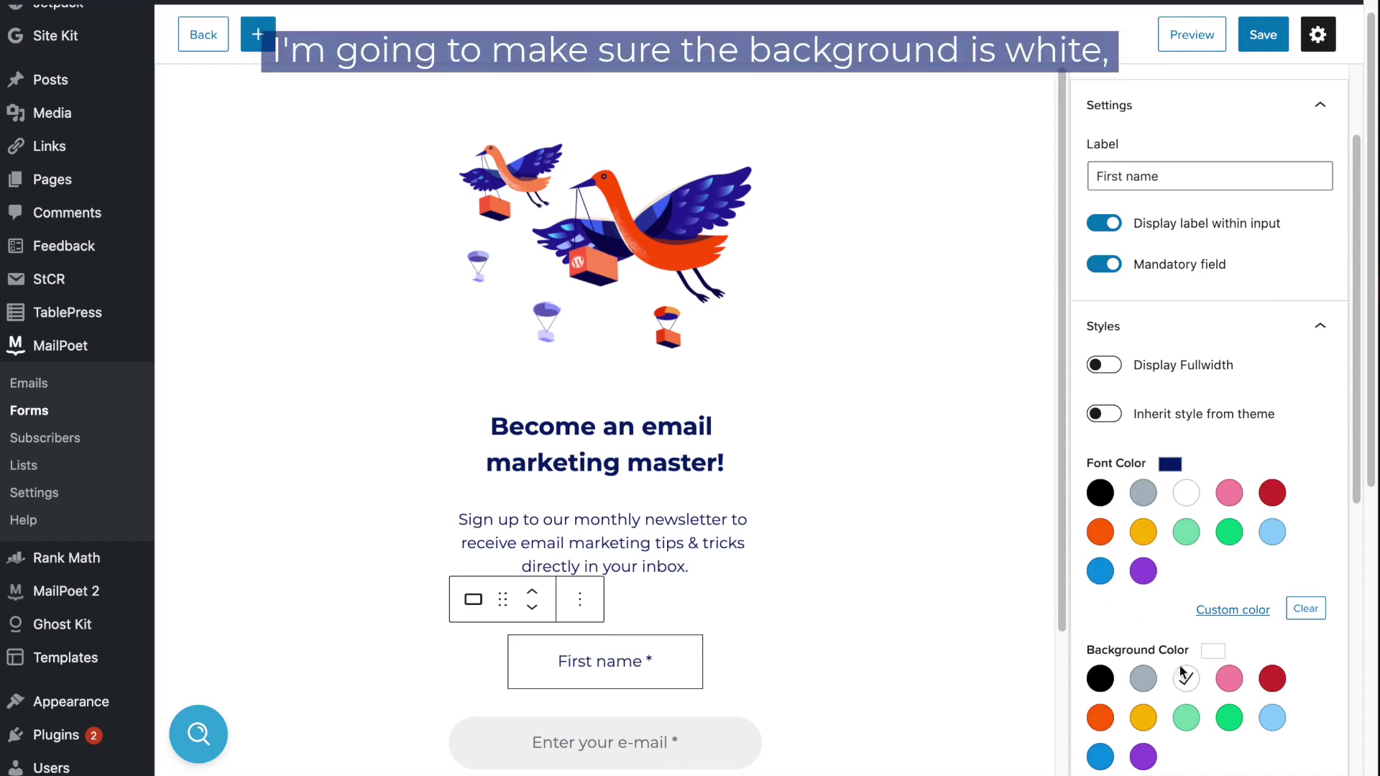
- Give the field a 3 px border, radius 27, in orange #ff5301
scroll(1107, 611, down, 5)
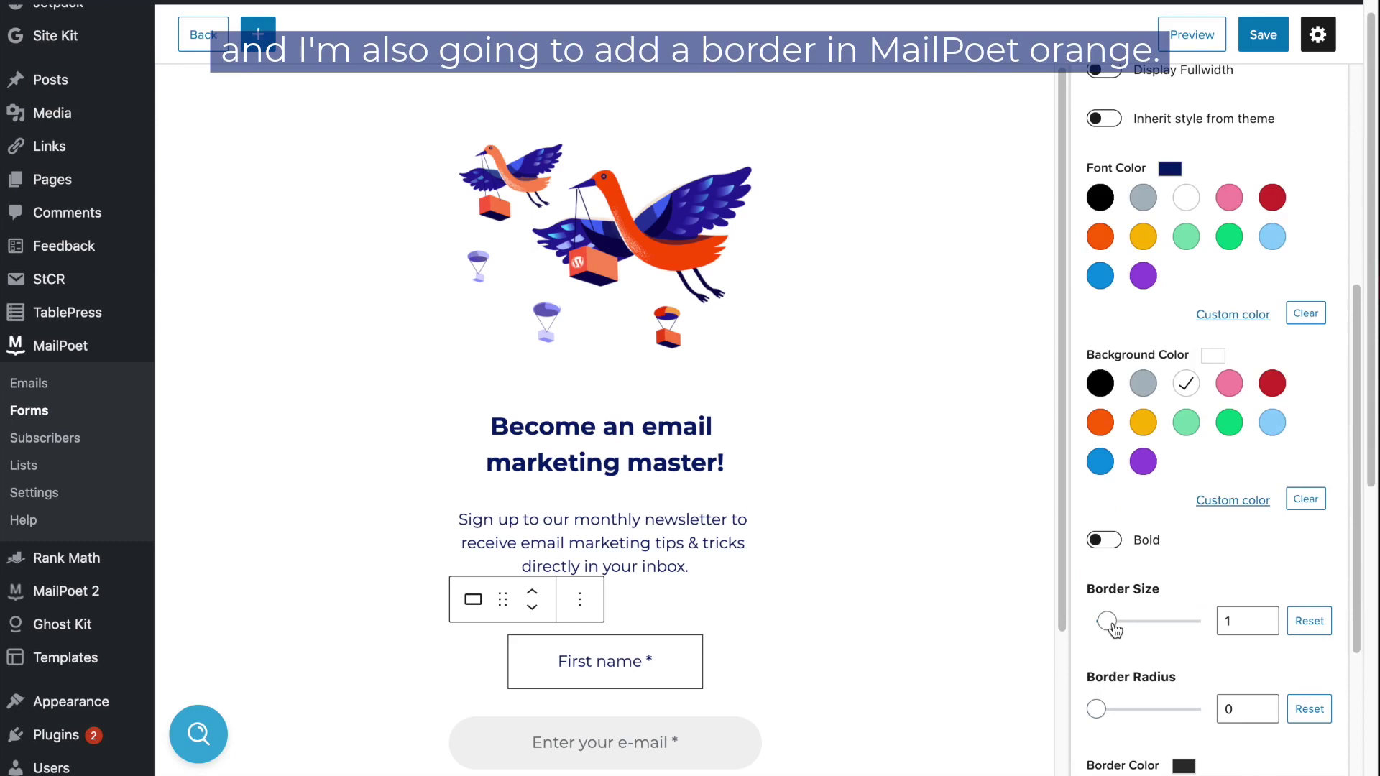
drag(1113, 630, 1126, 621)
drag(1096, 708, 1166, 708)
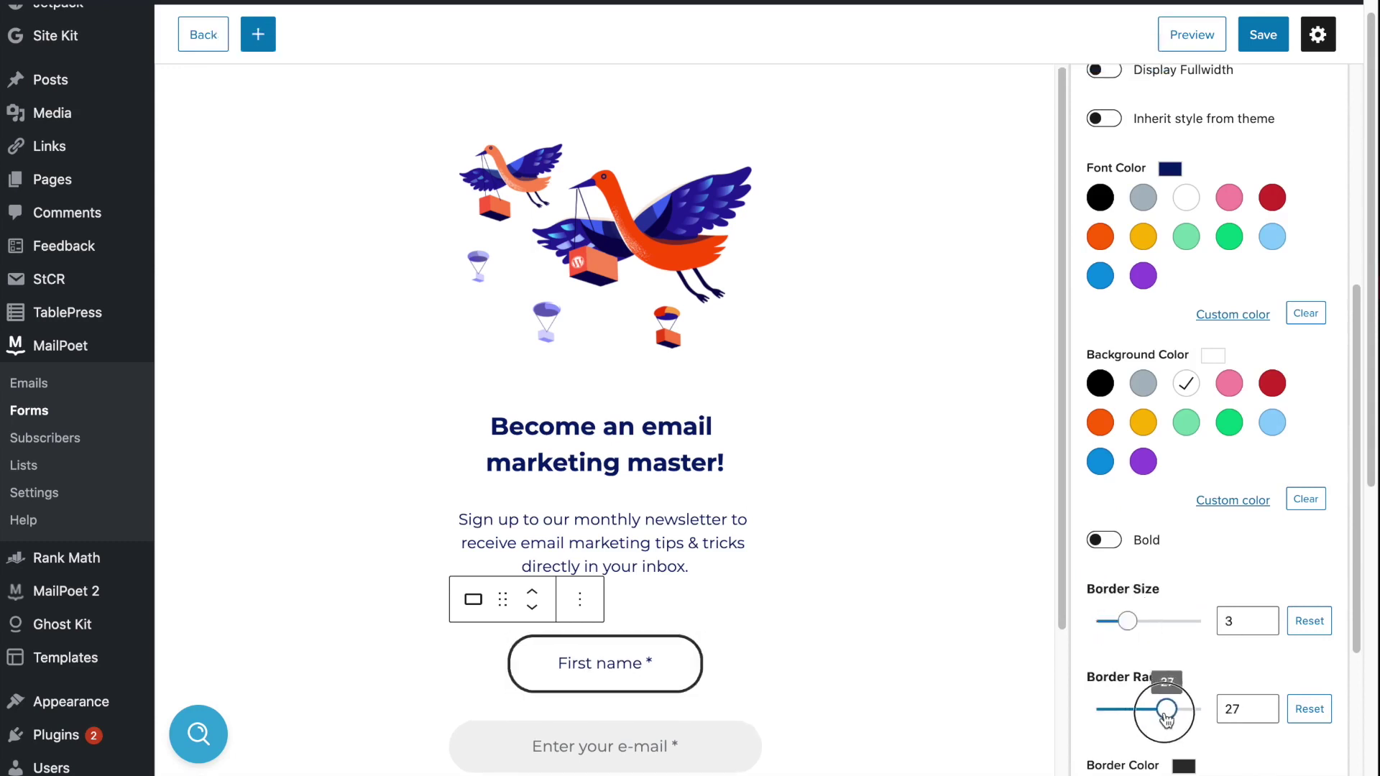
scroll(1166, 718, down, 3)
click(1233, 745)
text(#ff)
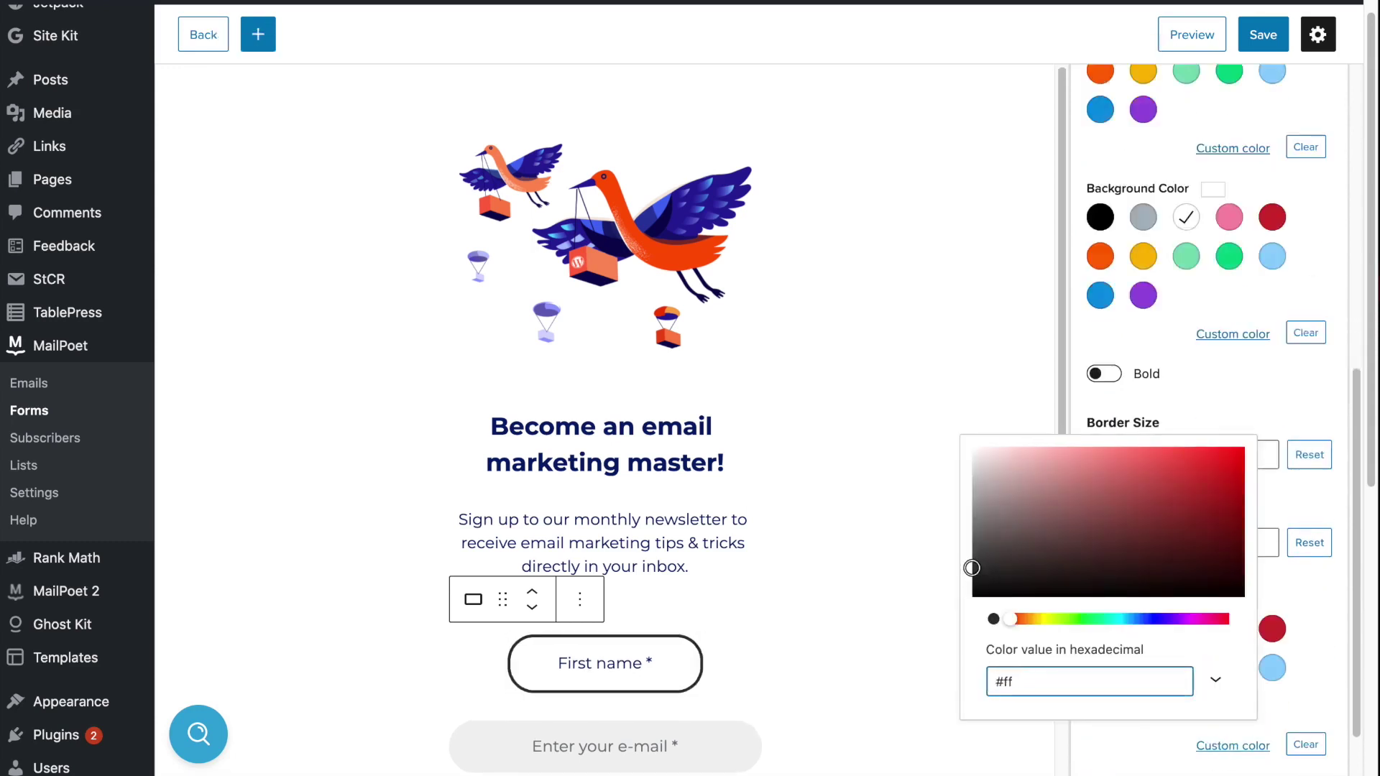
text(5301)
click(1316, 621)
- Apply the First name field's styles to all inputs, including the email field
scroll(1316, 620, down, 1)
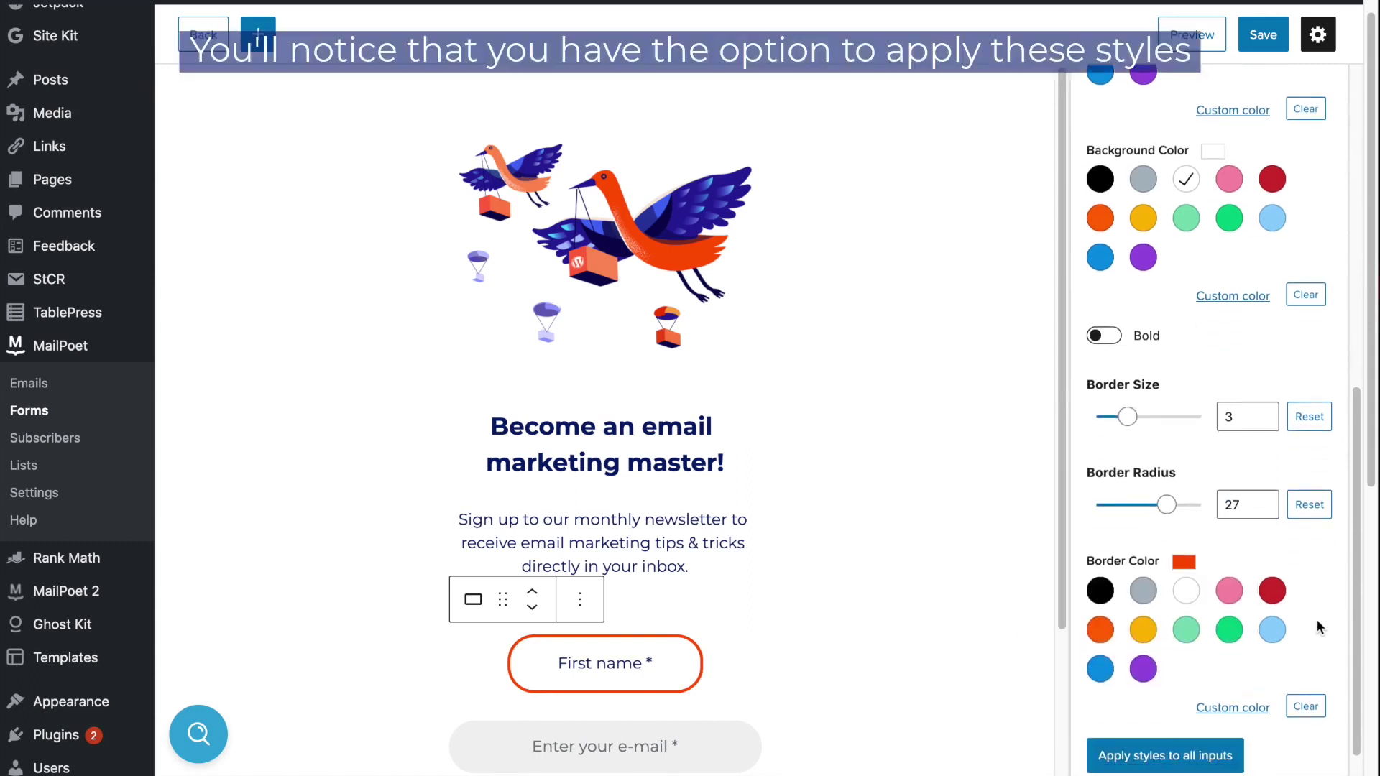
scroll(1317, 621, down, 1)
scroll(1317, 621, down, 1)
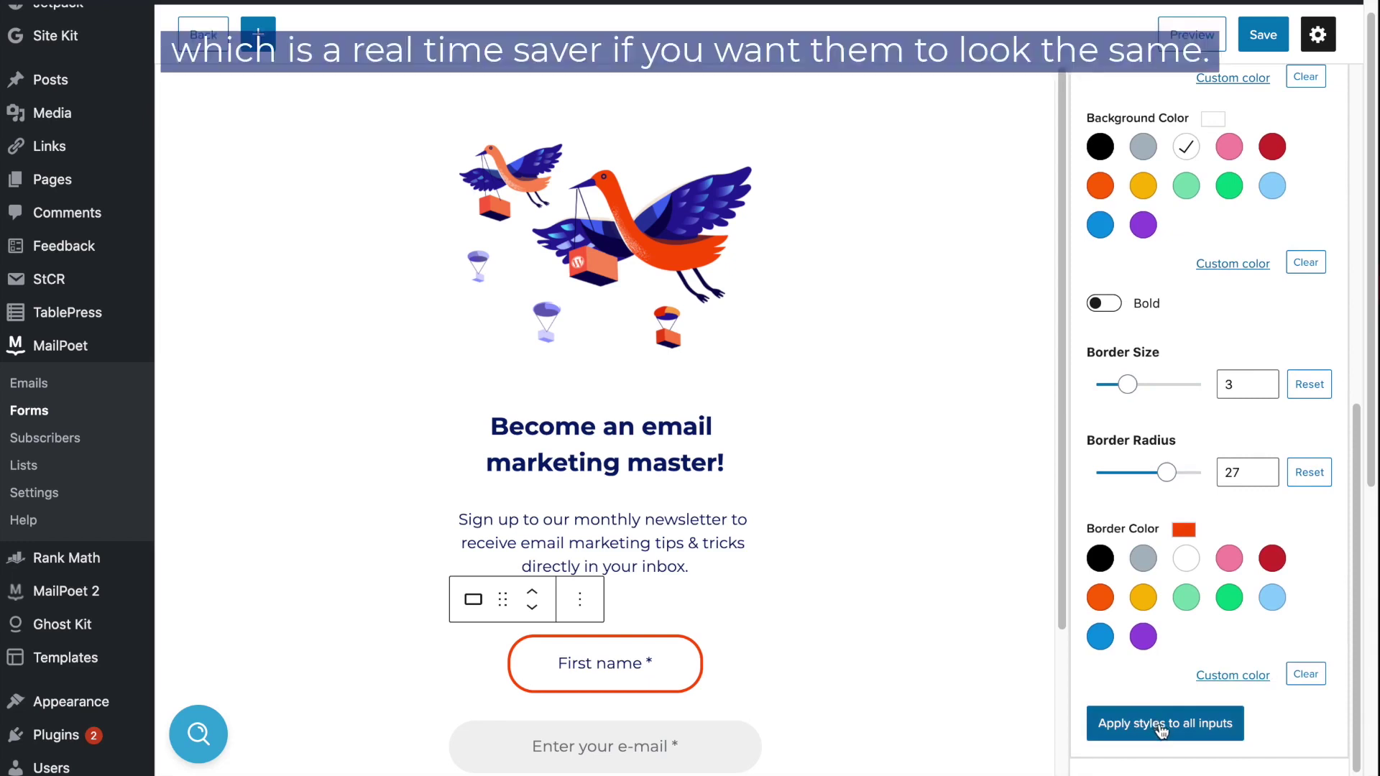
click(1162, 726)
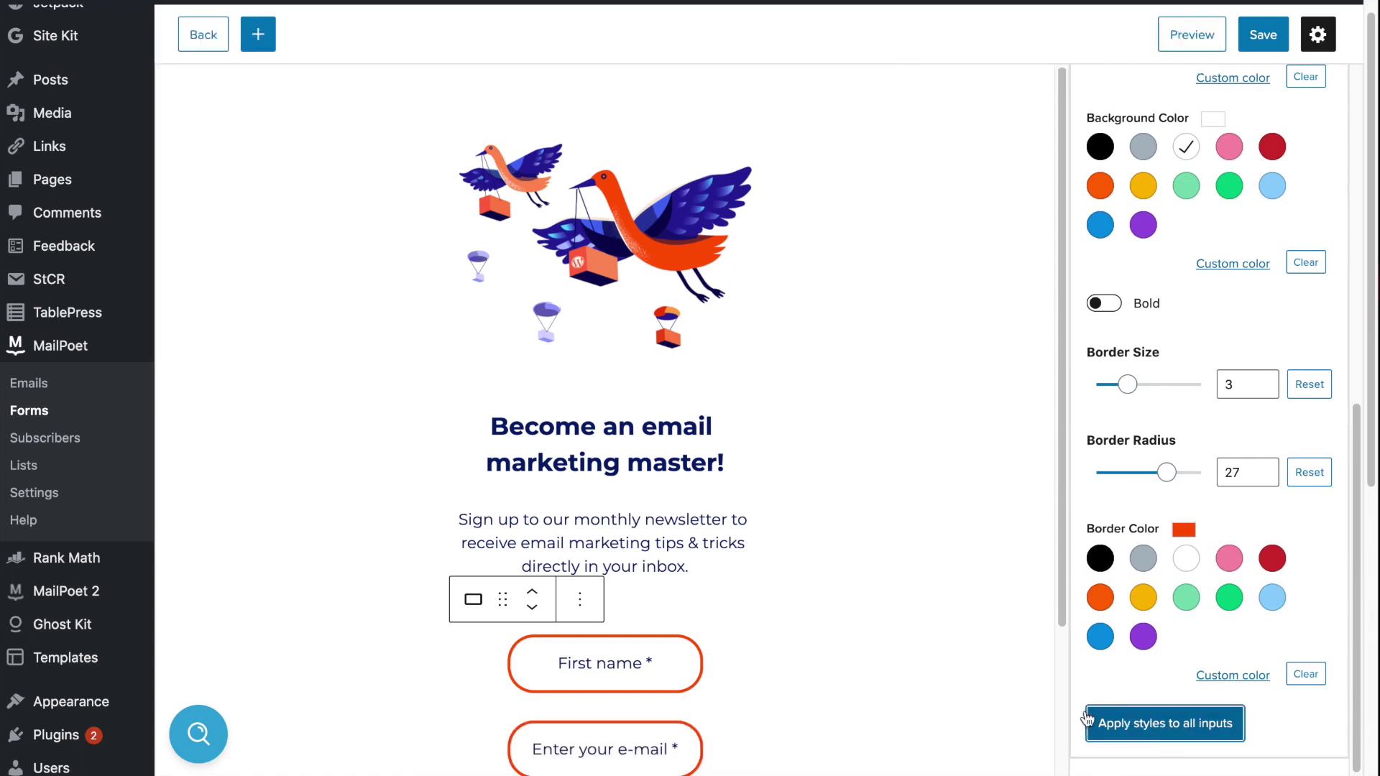
- Insert a 50/50 Columns block above the fields and move the email field beside First name
scroll(958, 686, down, 2)
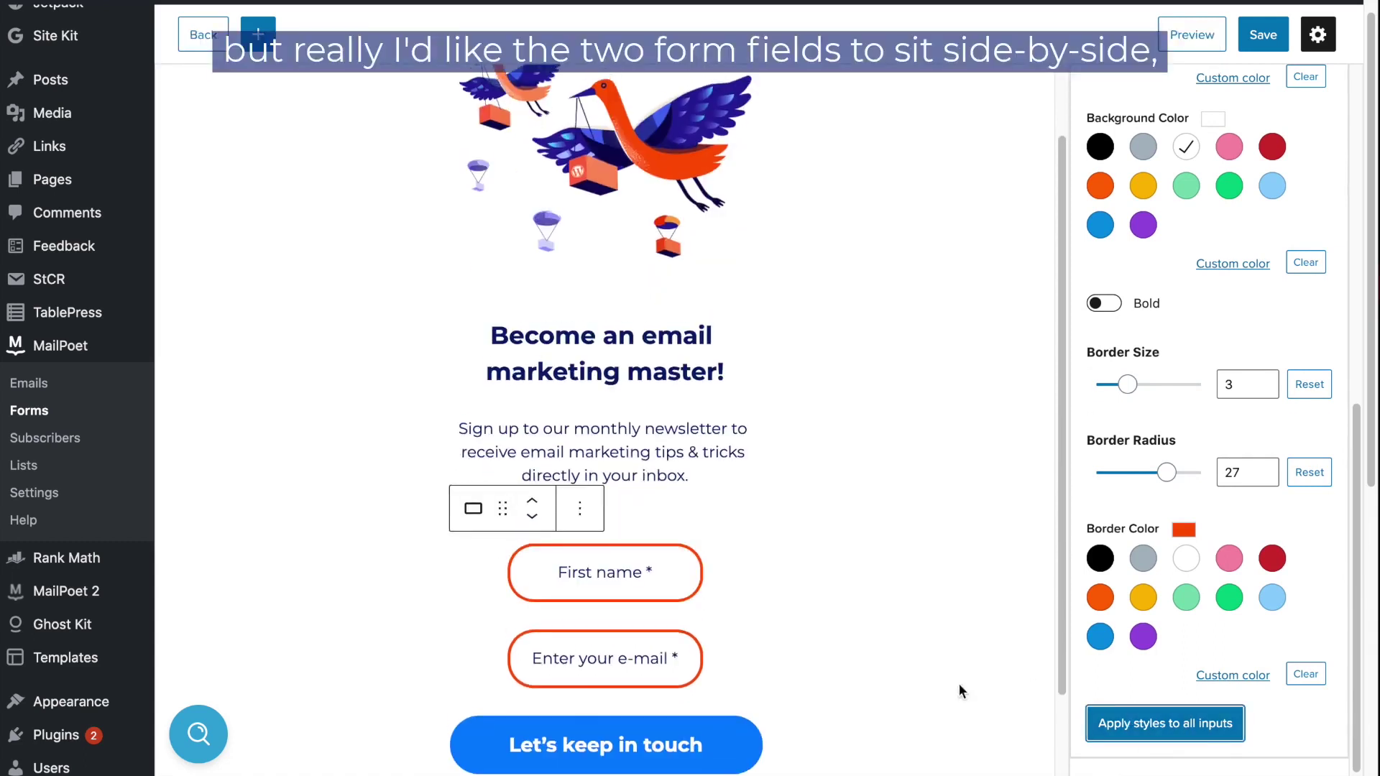
click(594, 529)
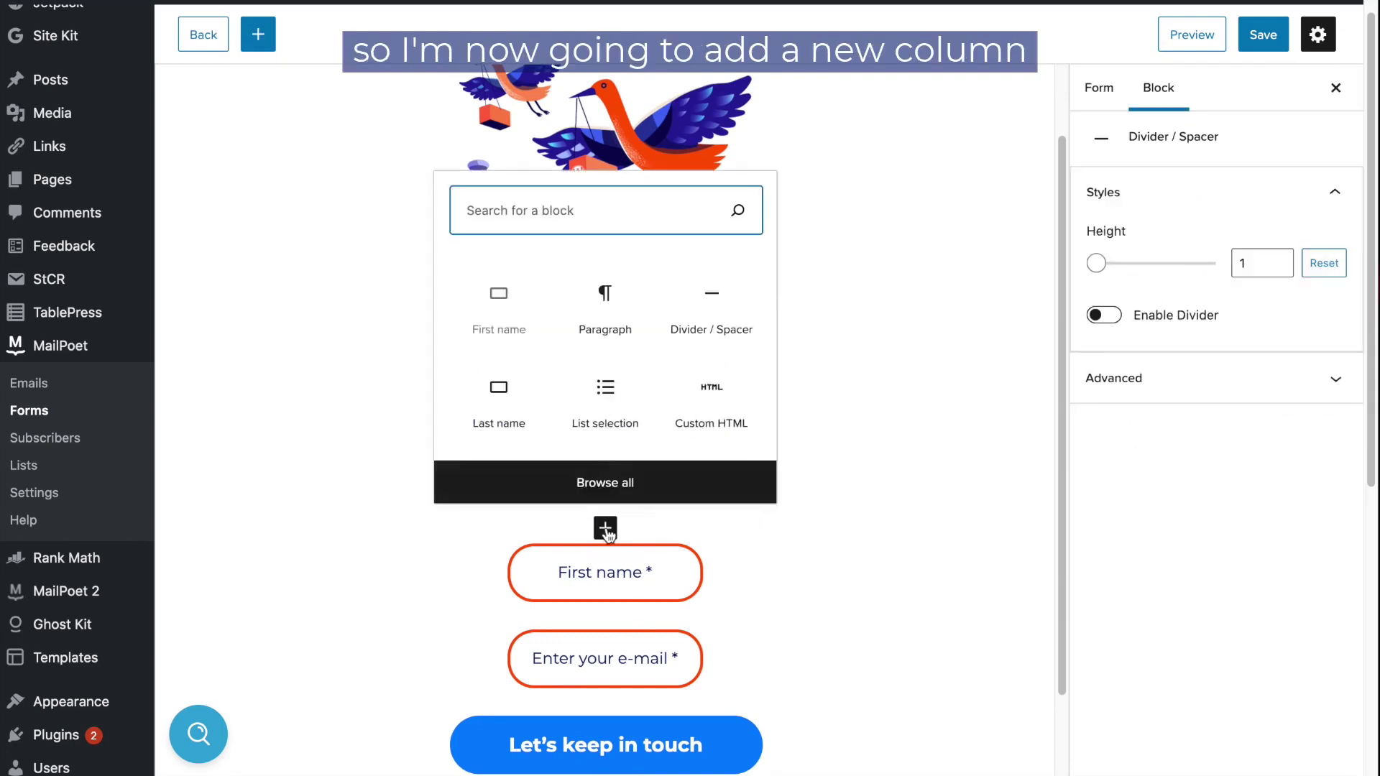
text(column)
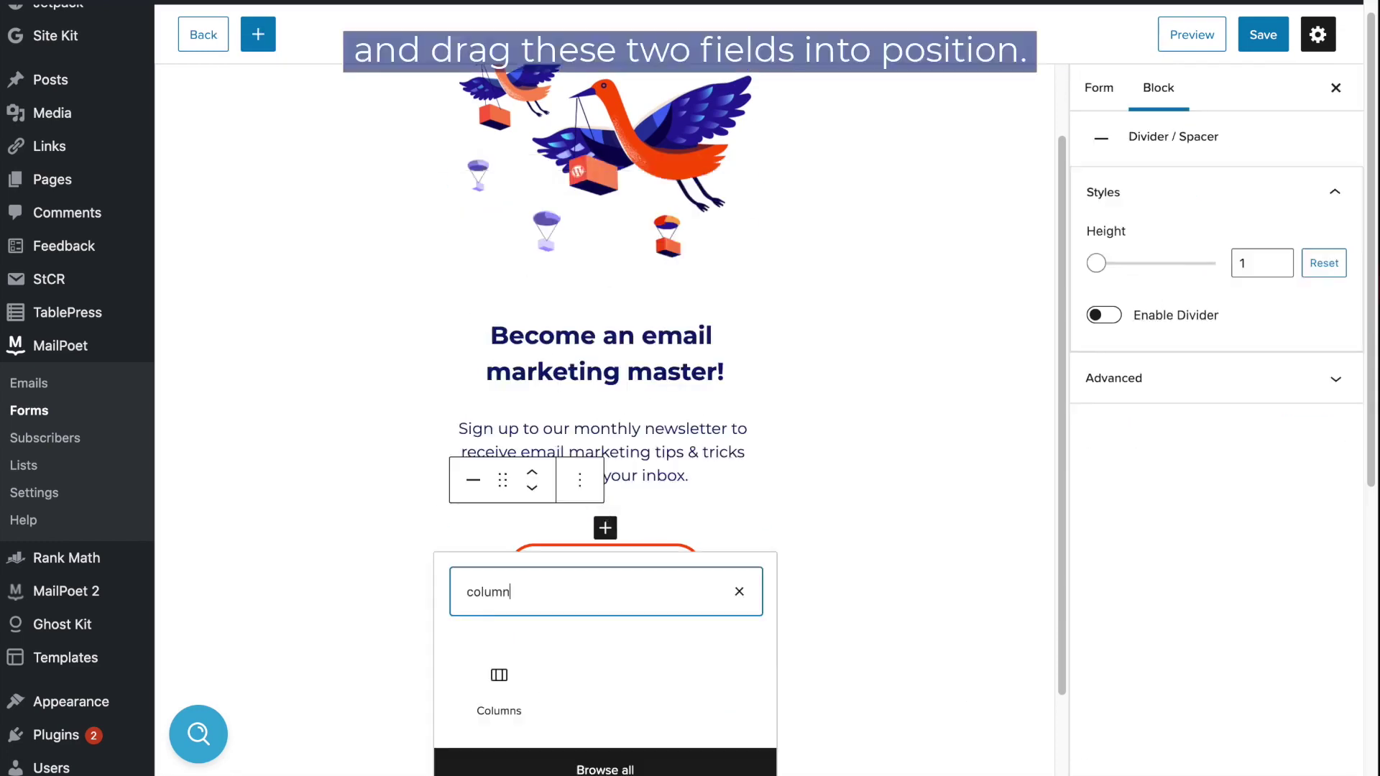
click(485, 635)
click(500, 617)
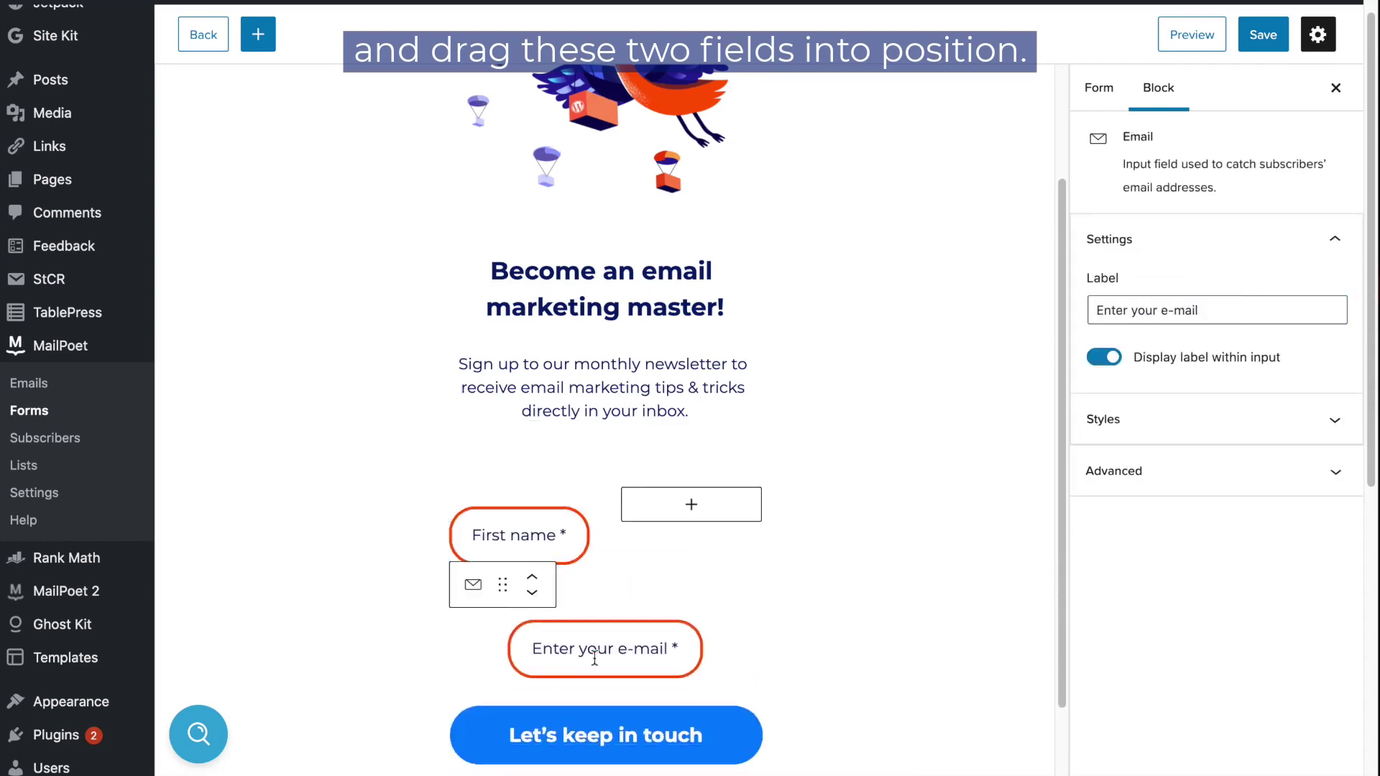
drag(503, 585, 702, 510)
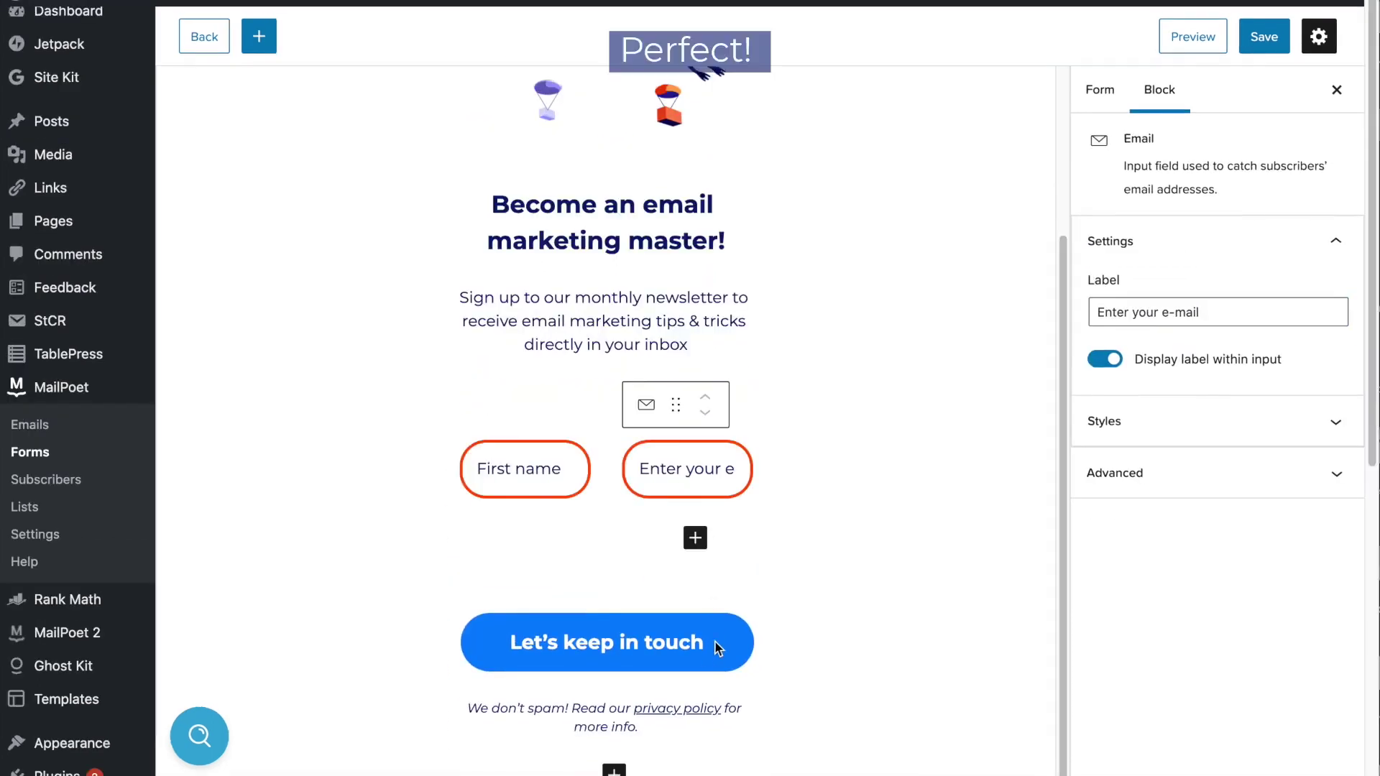
- Relabel the submit button to 'Let's do this!'
click(719, 642)
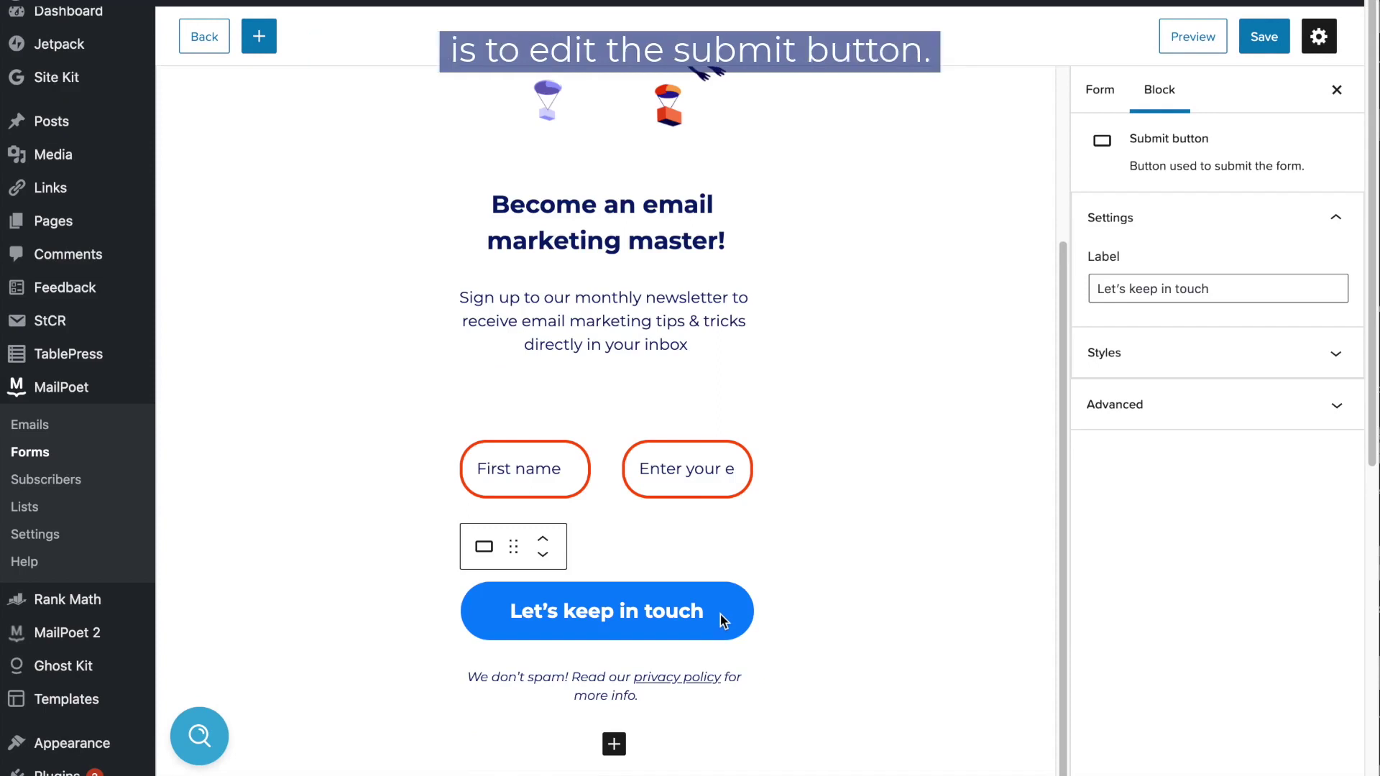
drag(1245, 288, 1085, 295)
text(Let's do this)
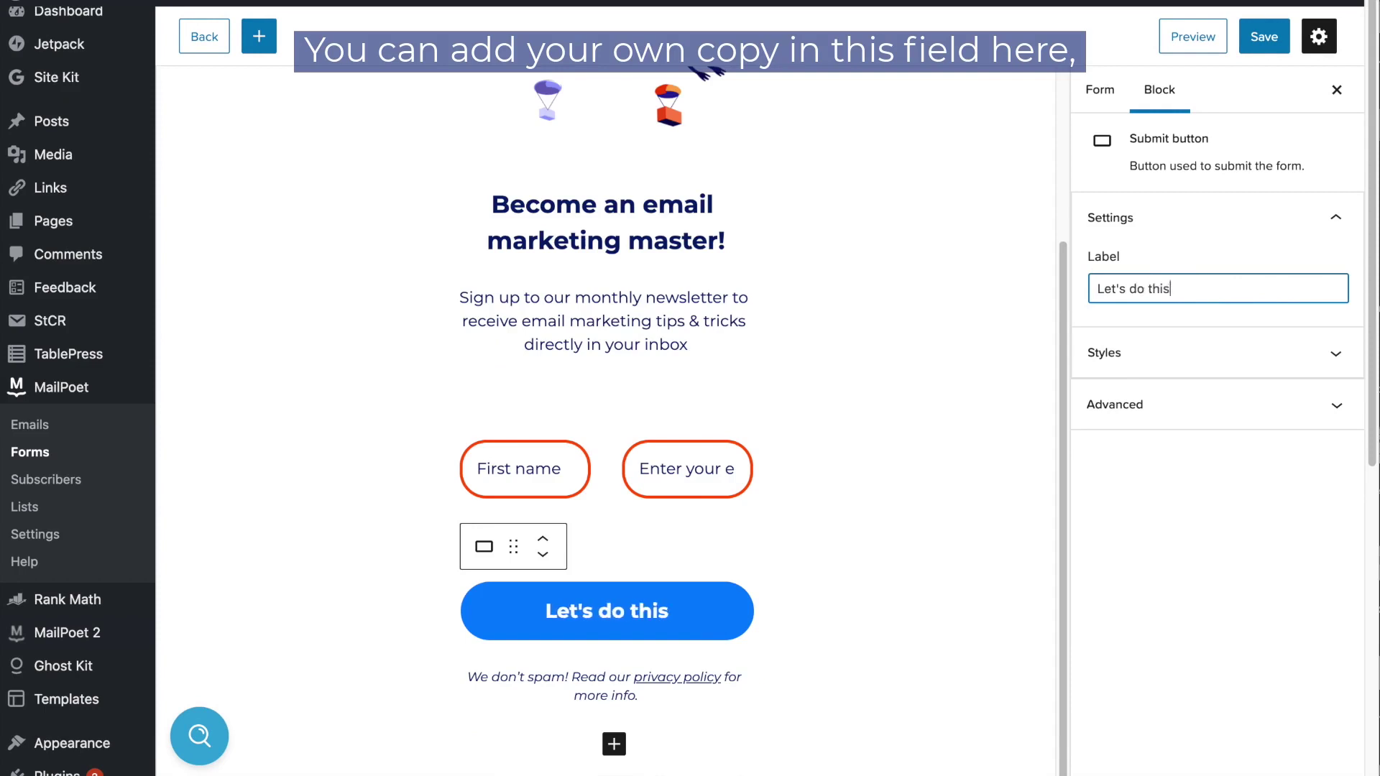
text(!)
- Give the button an orange-red #f55301 background and custom font size 25
click(1198, 349)
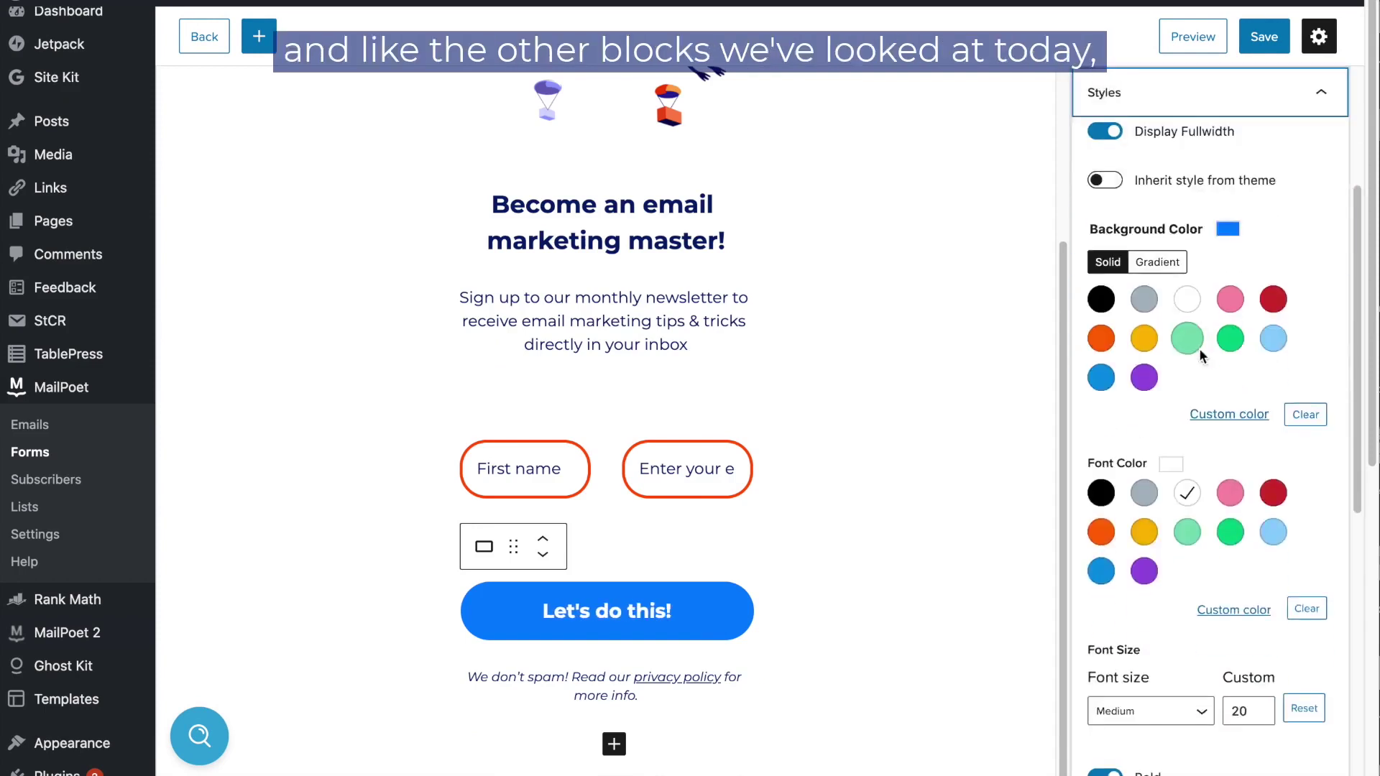
click(1228, 414)
drag(1049, 684, 969, 684)
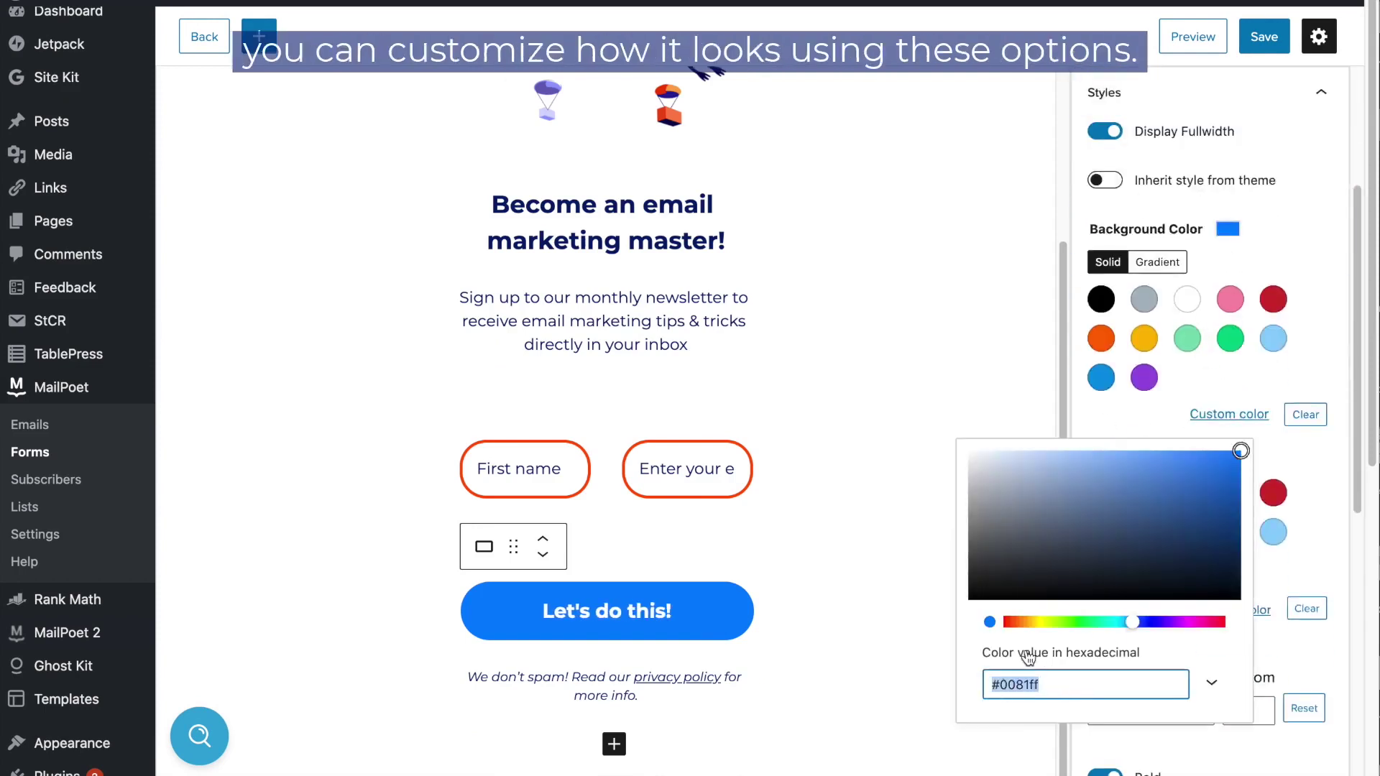
text(ff#f55301)
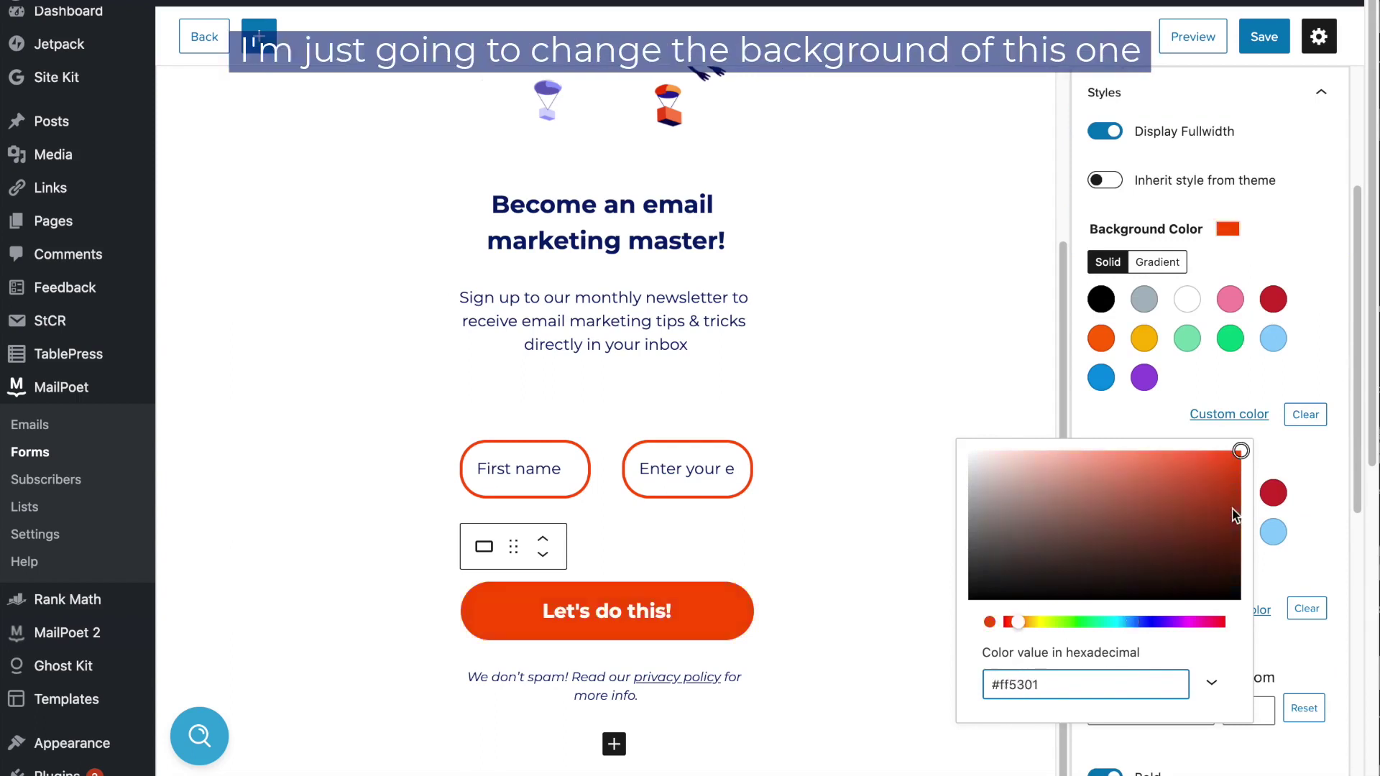
click(1299, 453)
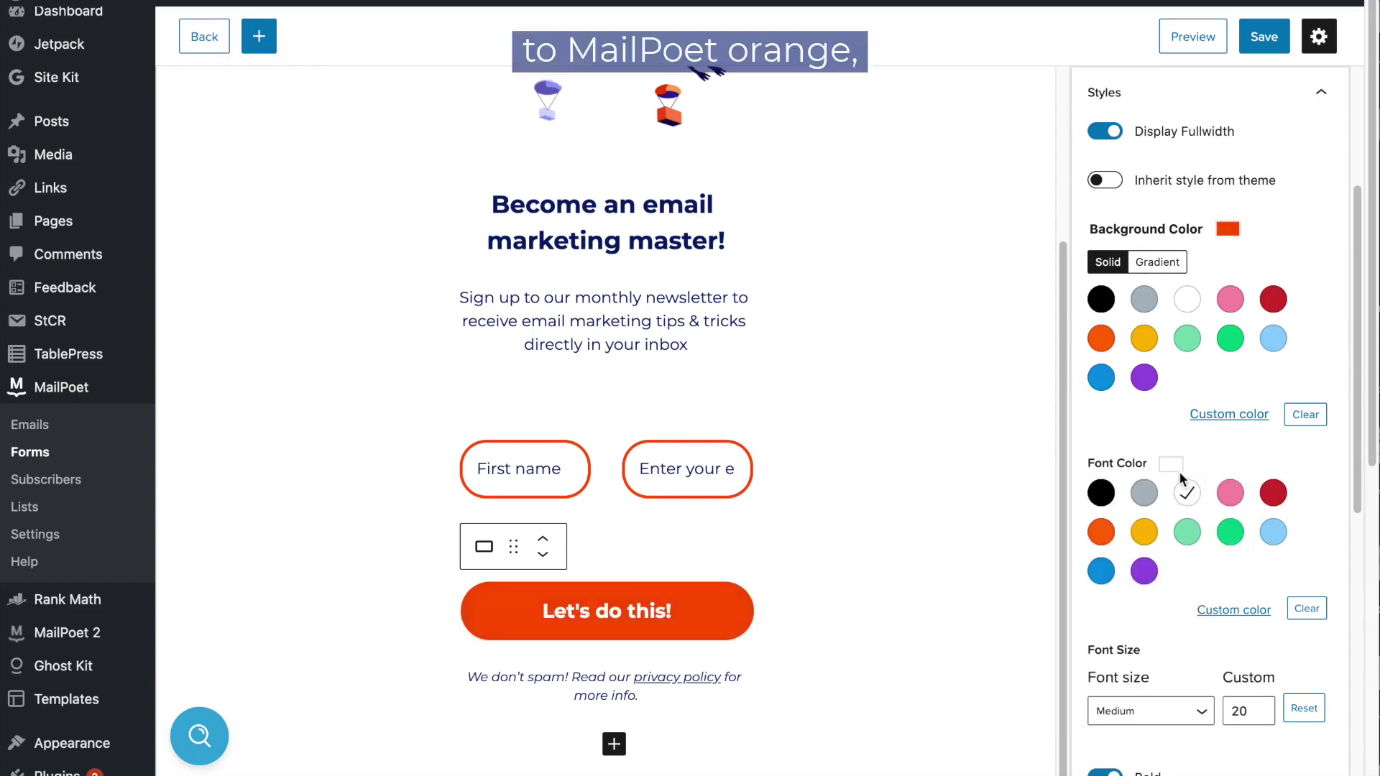
click(1245, 712)
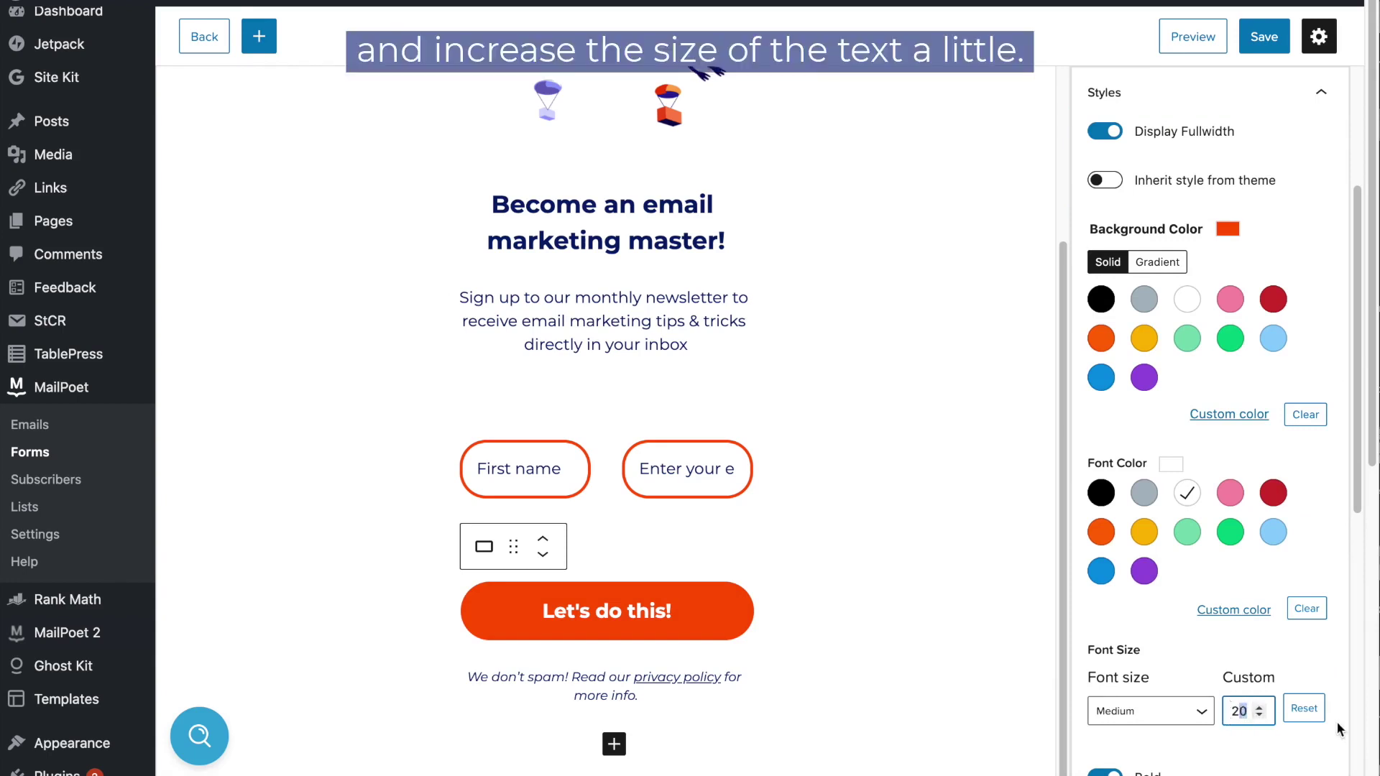
text(25)
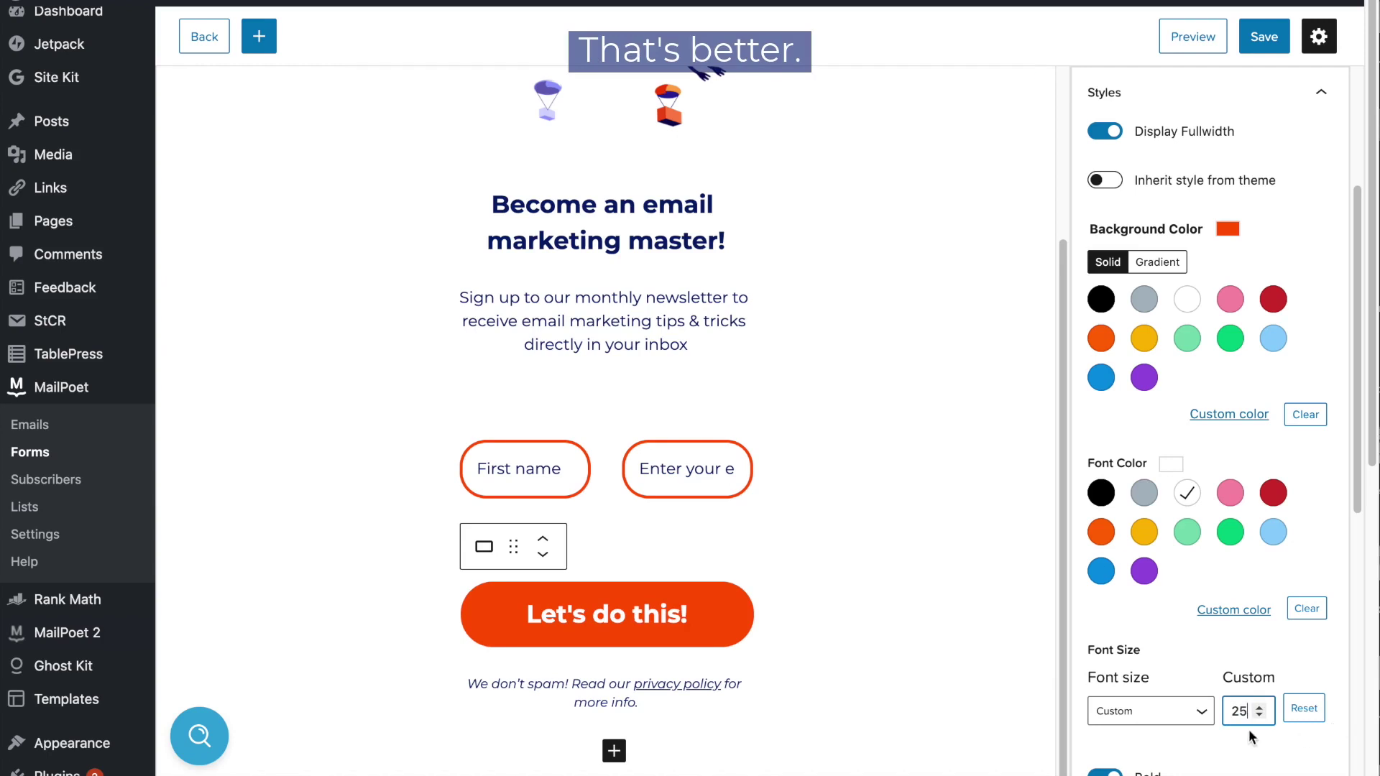
click(990, 505)
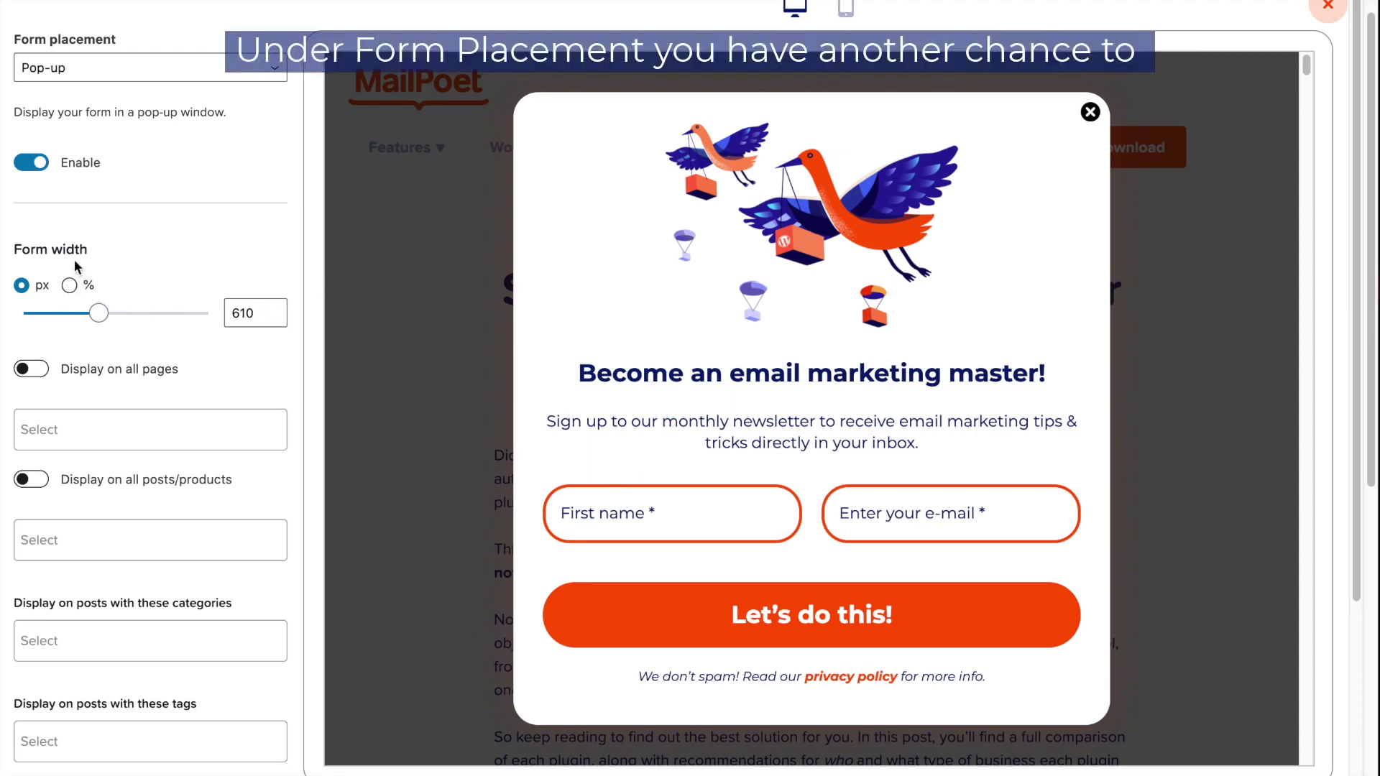
- Keep Pop-up placement and change the form width from 610 to 580 px
click(238, 79)
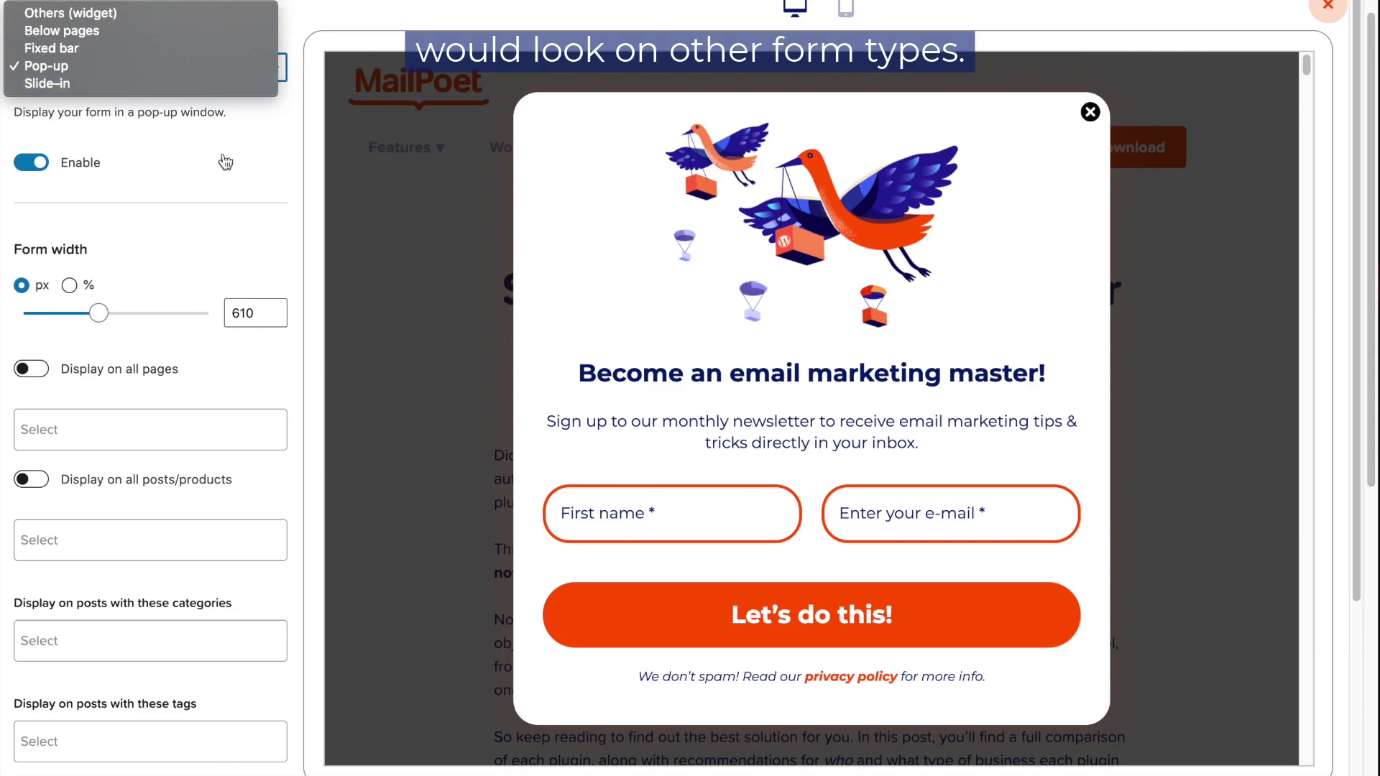
click(254, 316)
double_click(247, 314)
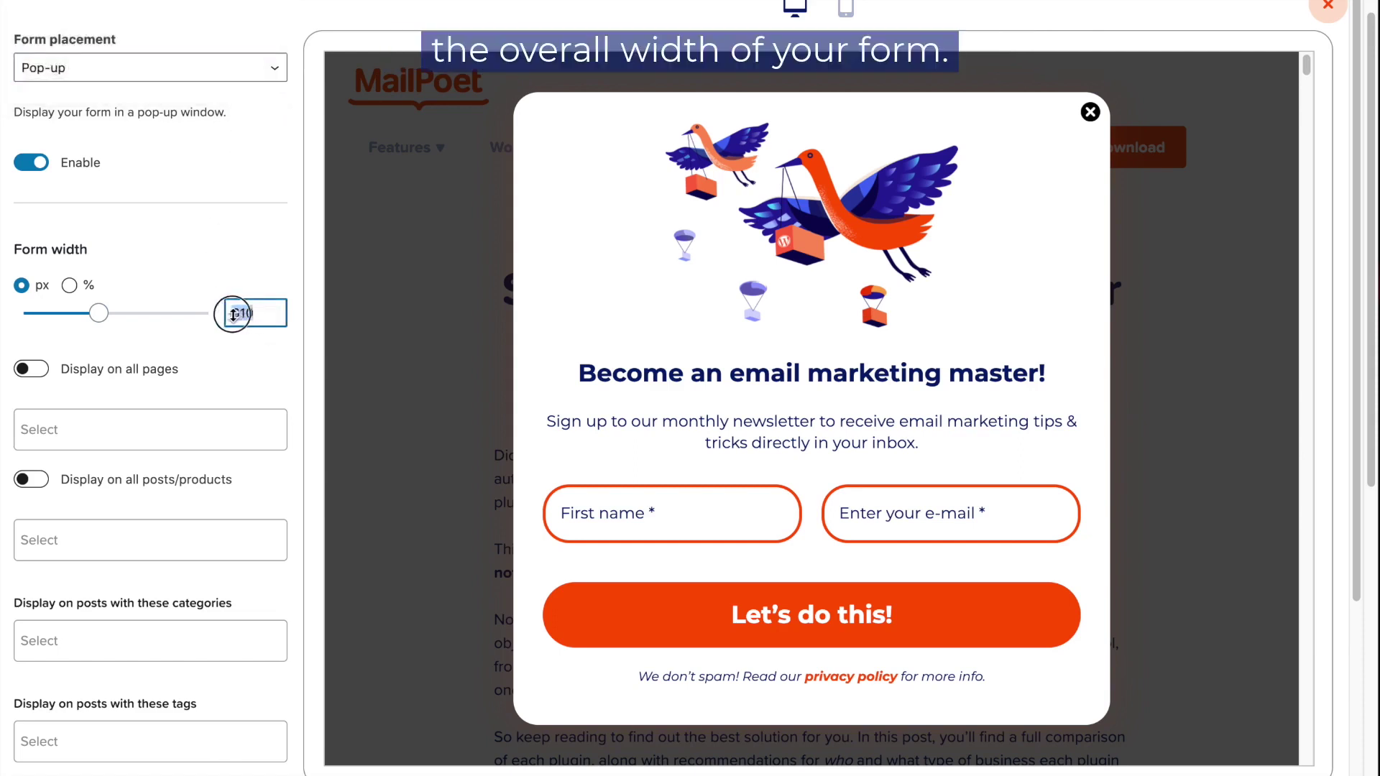
text(500)
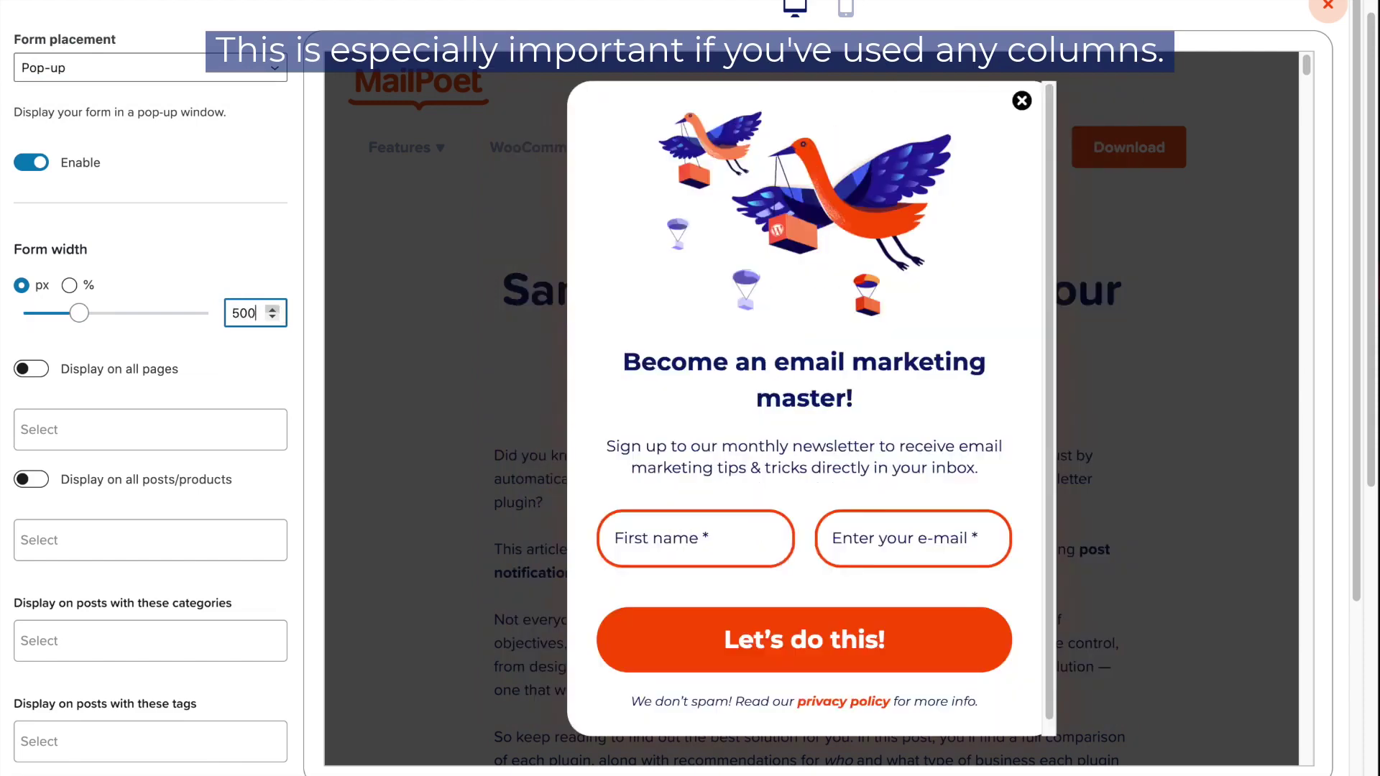
key(BackSpace)
key(BackSpace)
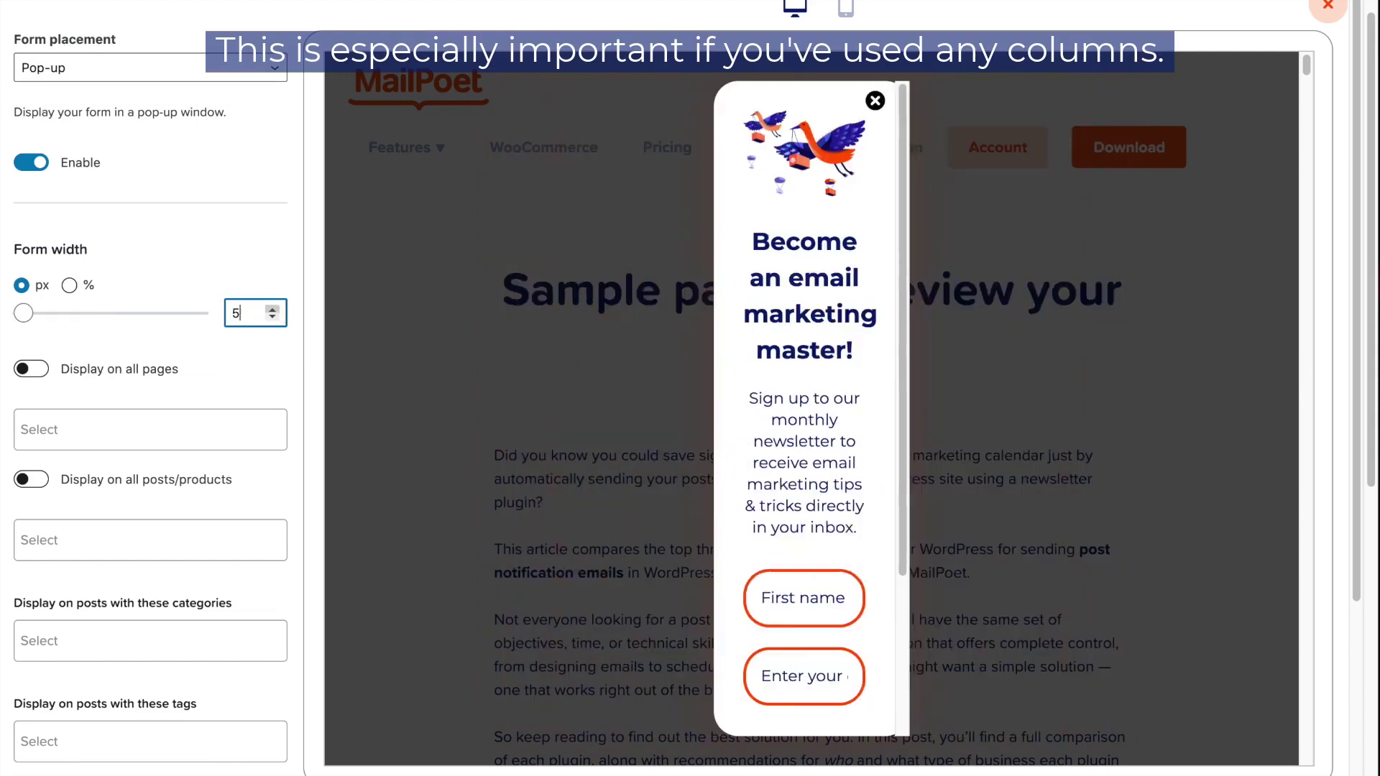
text(50)
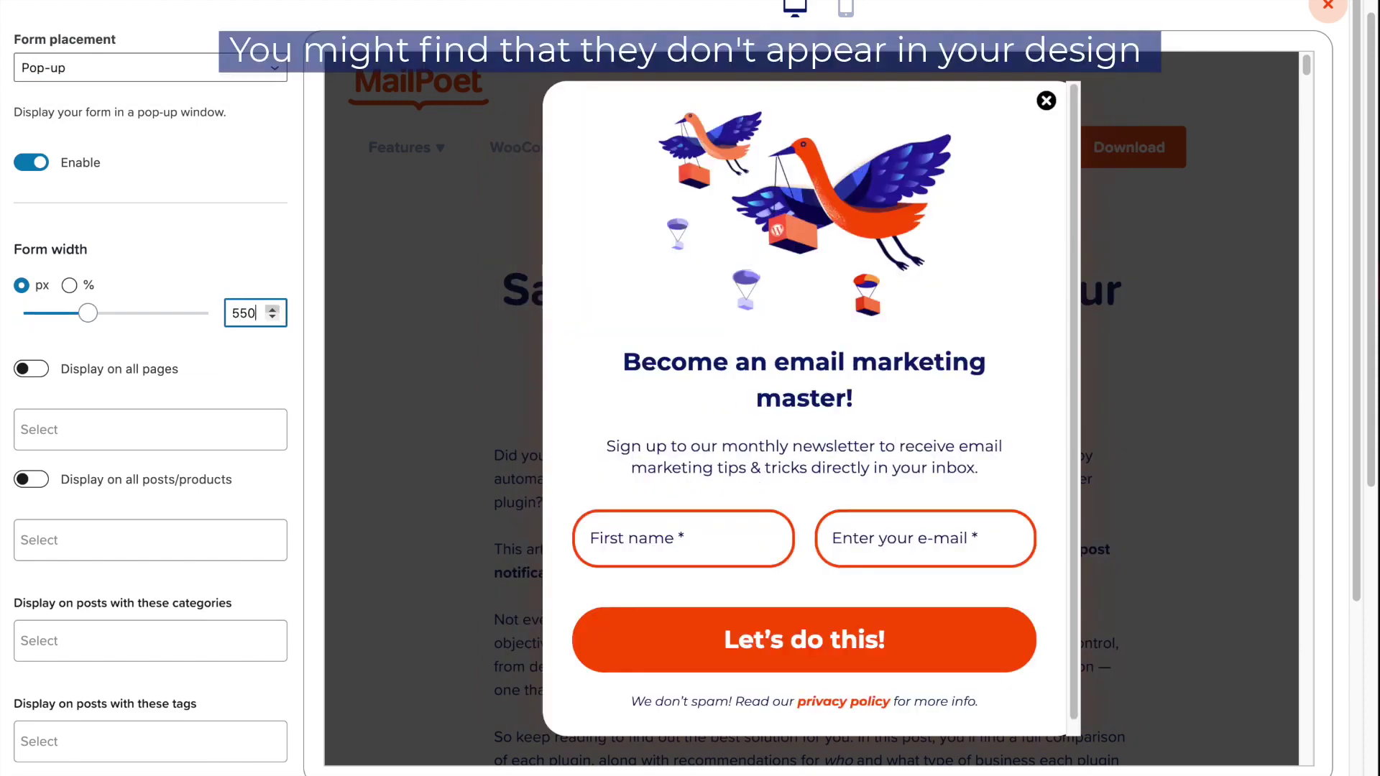
key(BackSpace)
key(BackSpace)
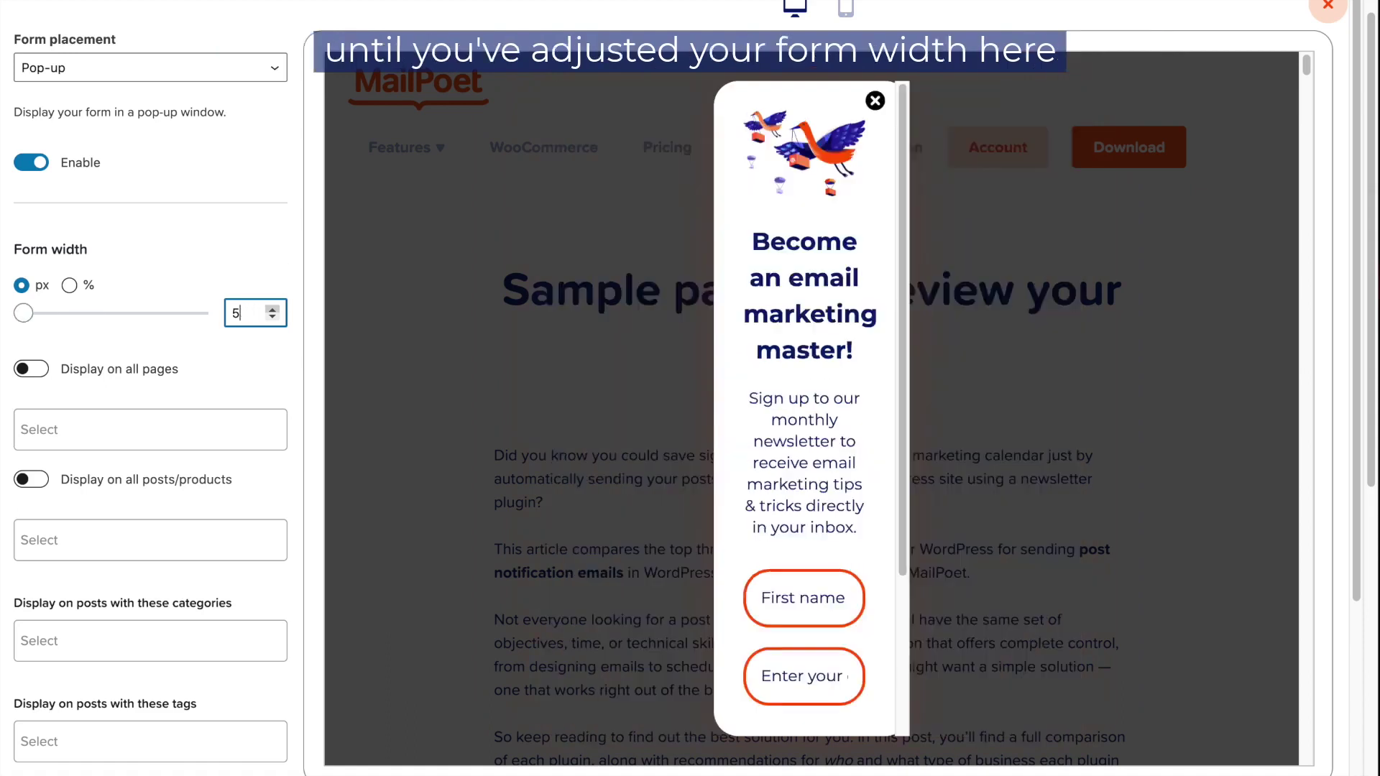
text(80)
click(259, 245)
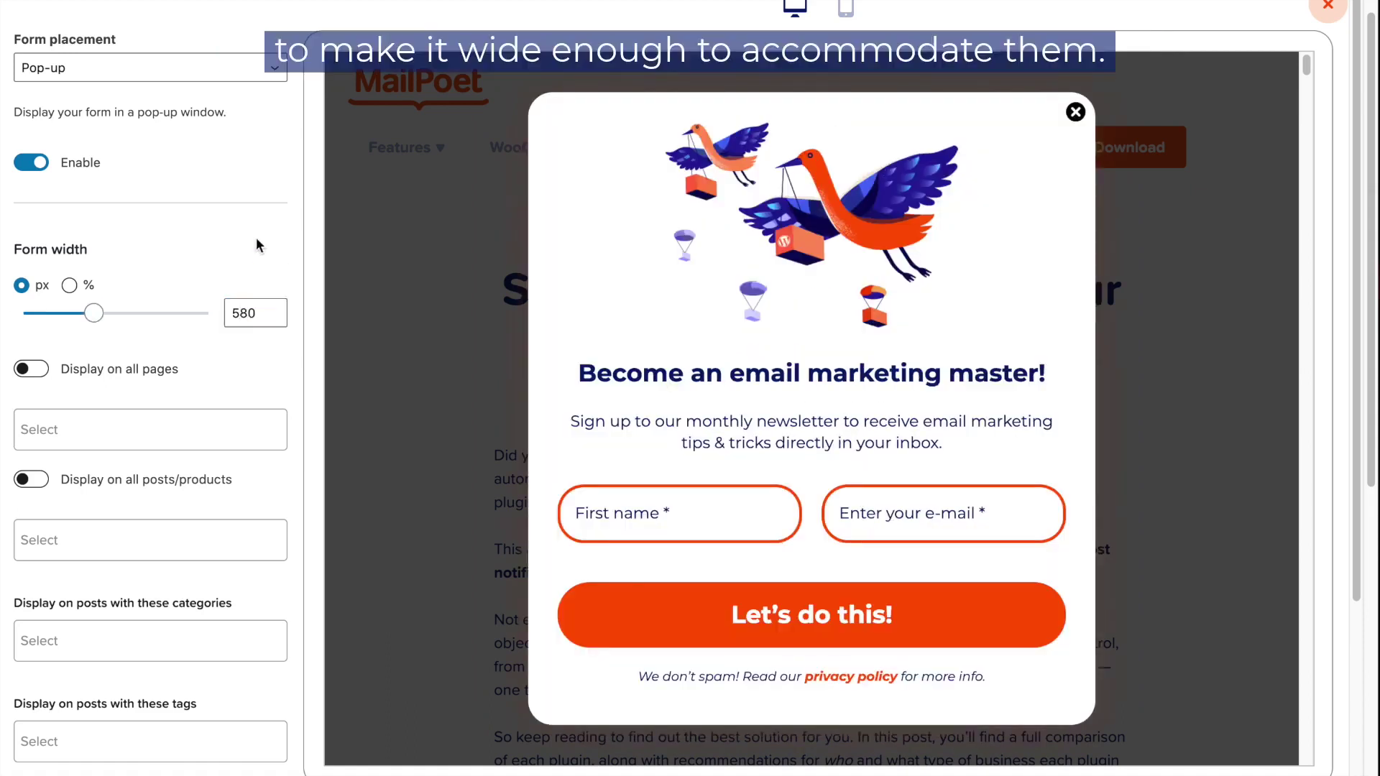
scroll(231, 388, down, 1)
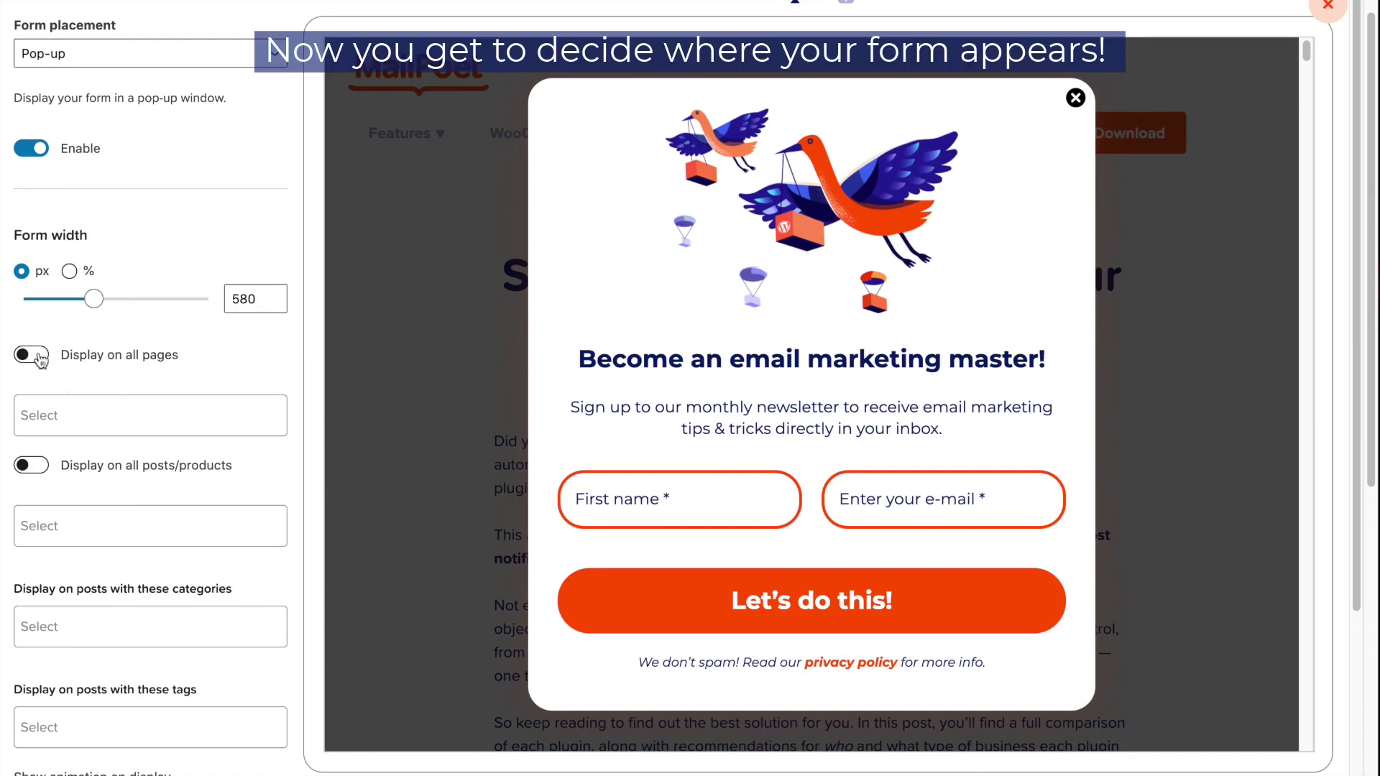
scroll(91, 483, down, 1)
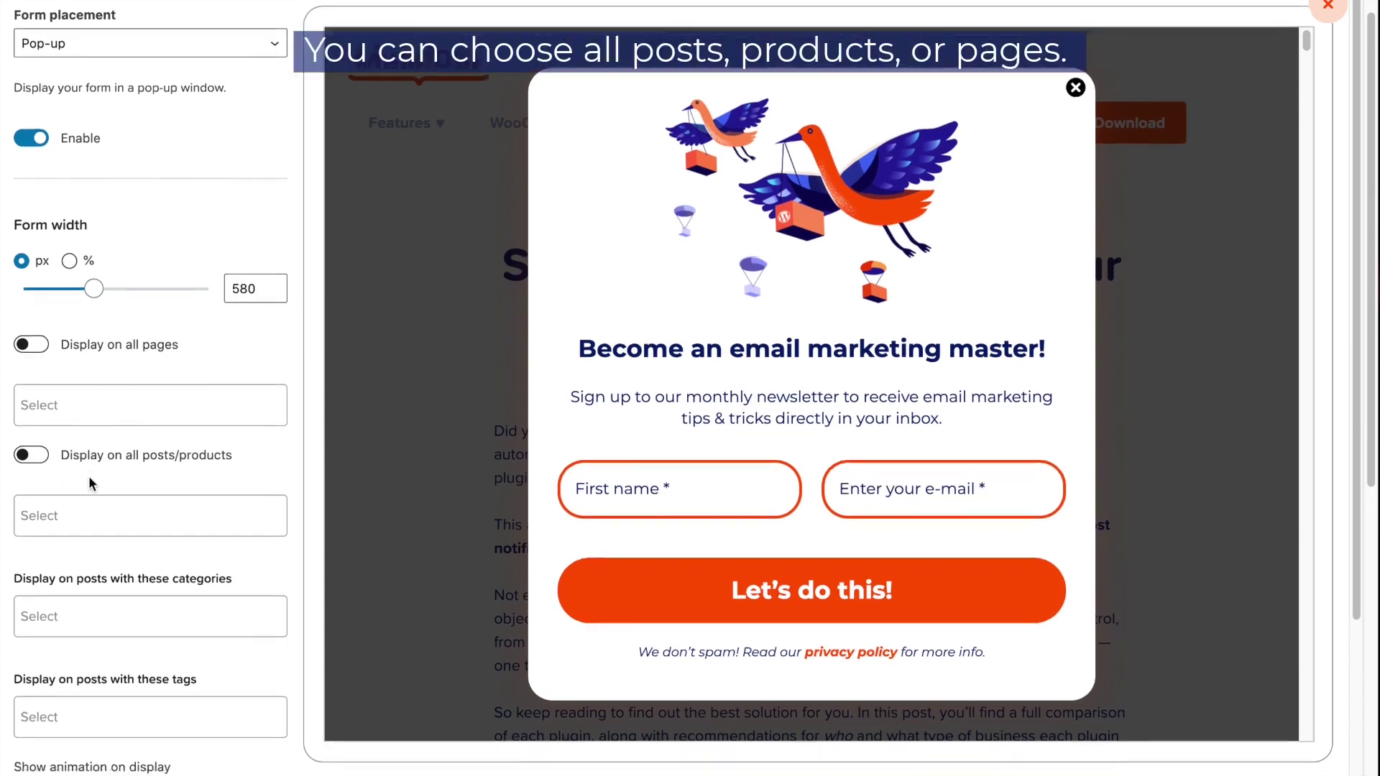
scroll(91, 483, down, 1)
scroll(92, 477, down, 3)
click(101, 373)
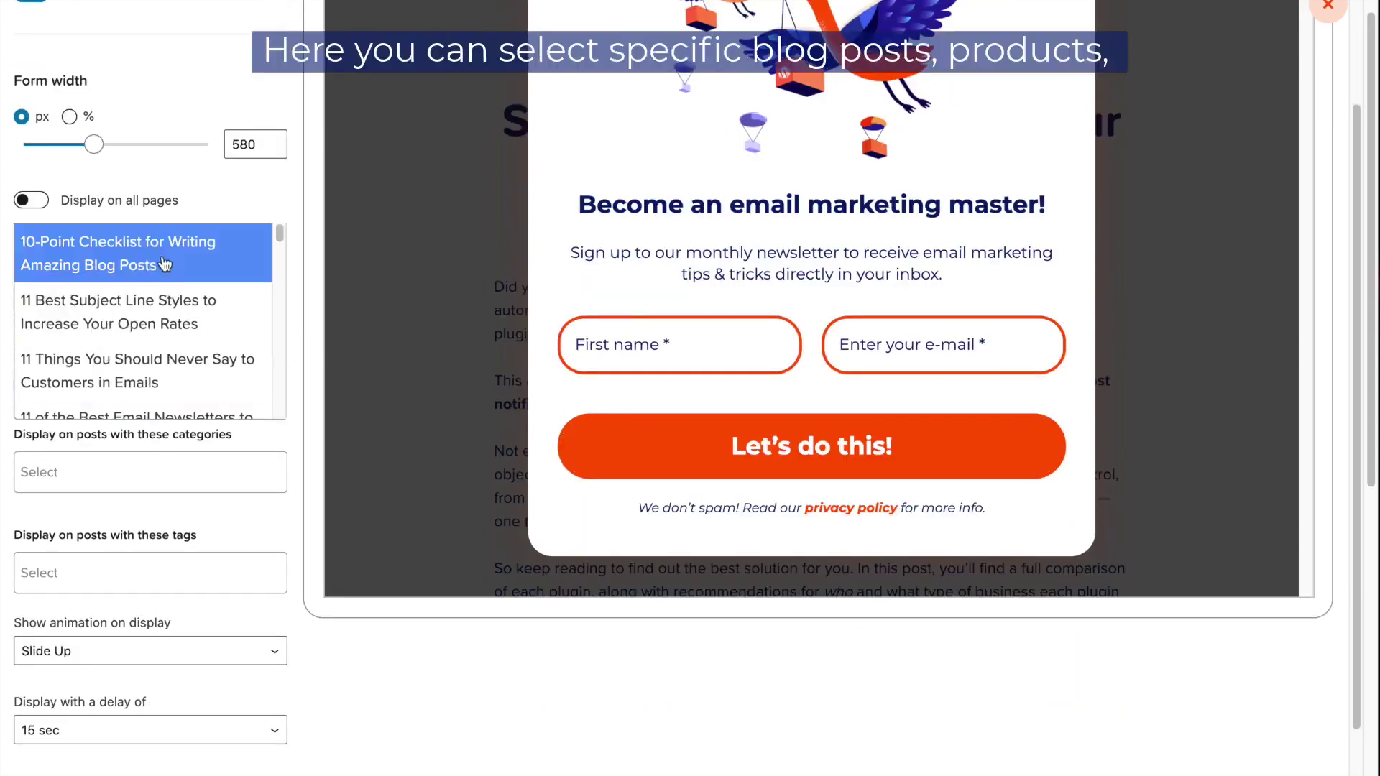
click(158, 461)
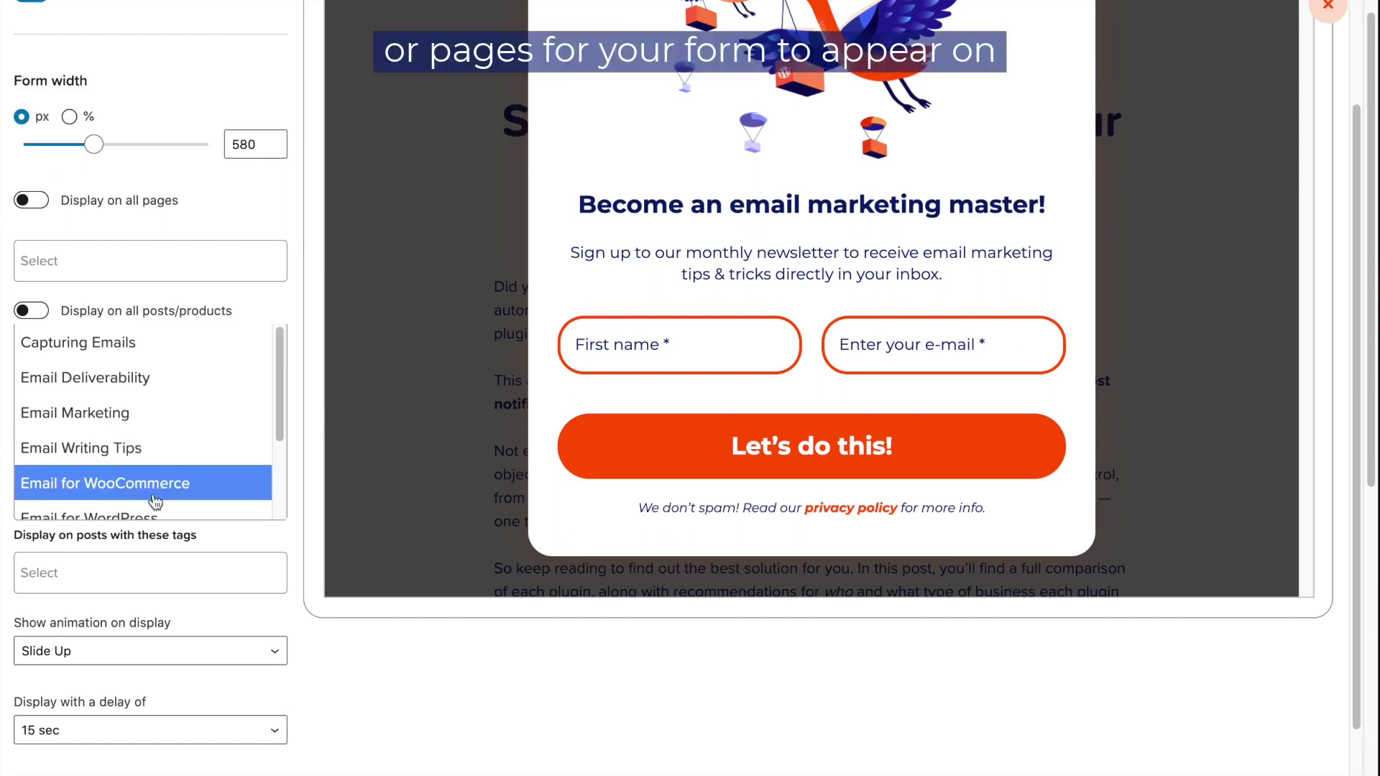
click(219, 533)
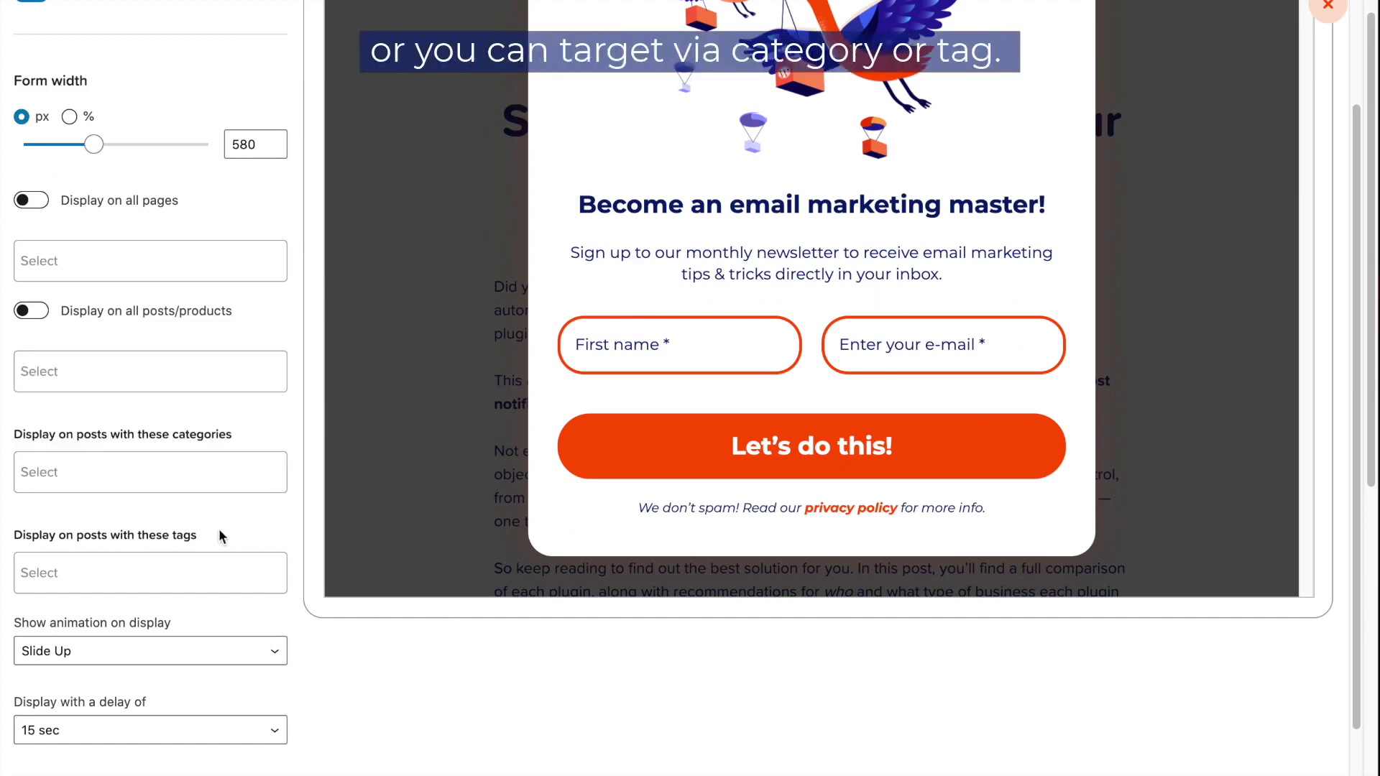
scroll(215, 523, down, 1)
scroll(232, 524, up, 2)
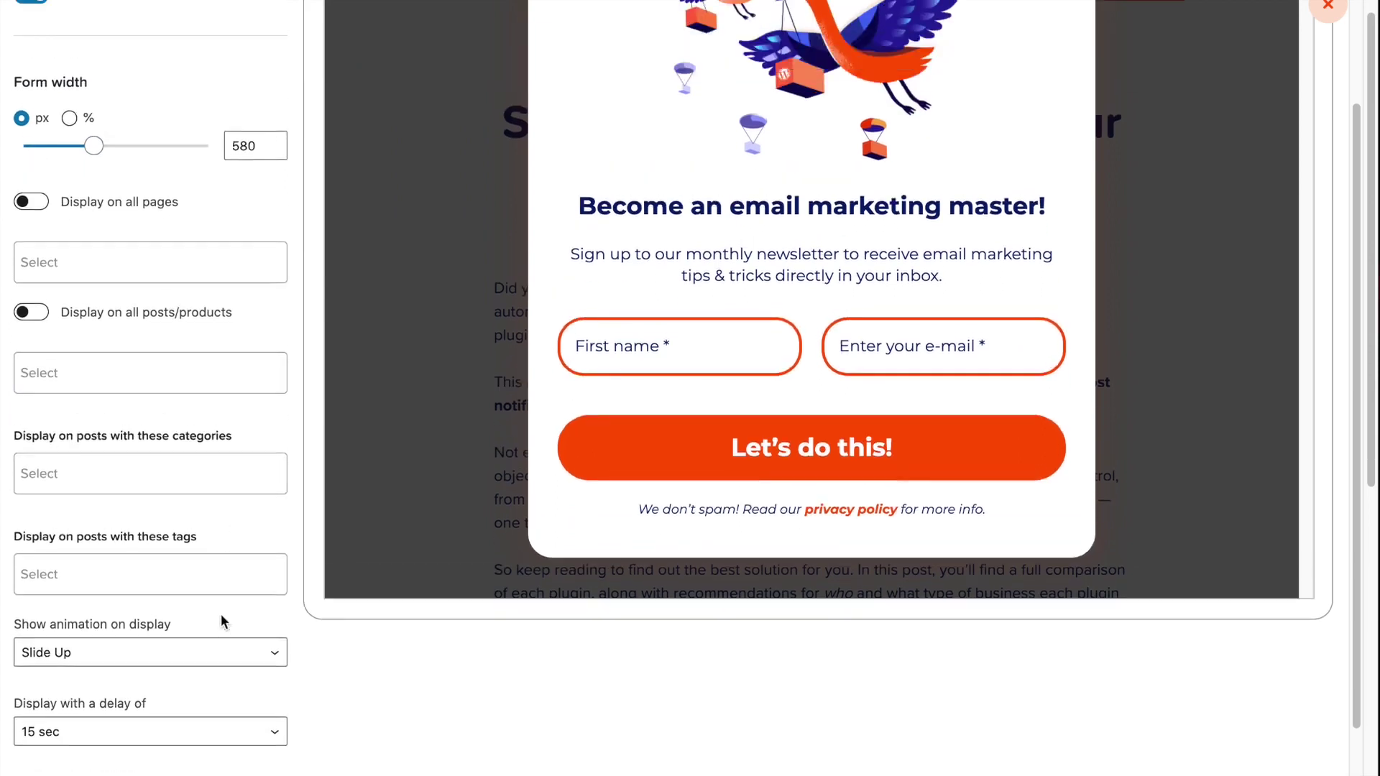
- Try the Flip display animation, then switch the pop-up to Fade In
scroll(427, 593, up, 1)
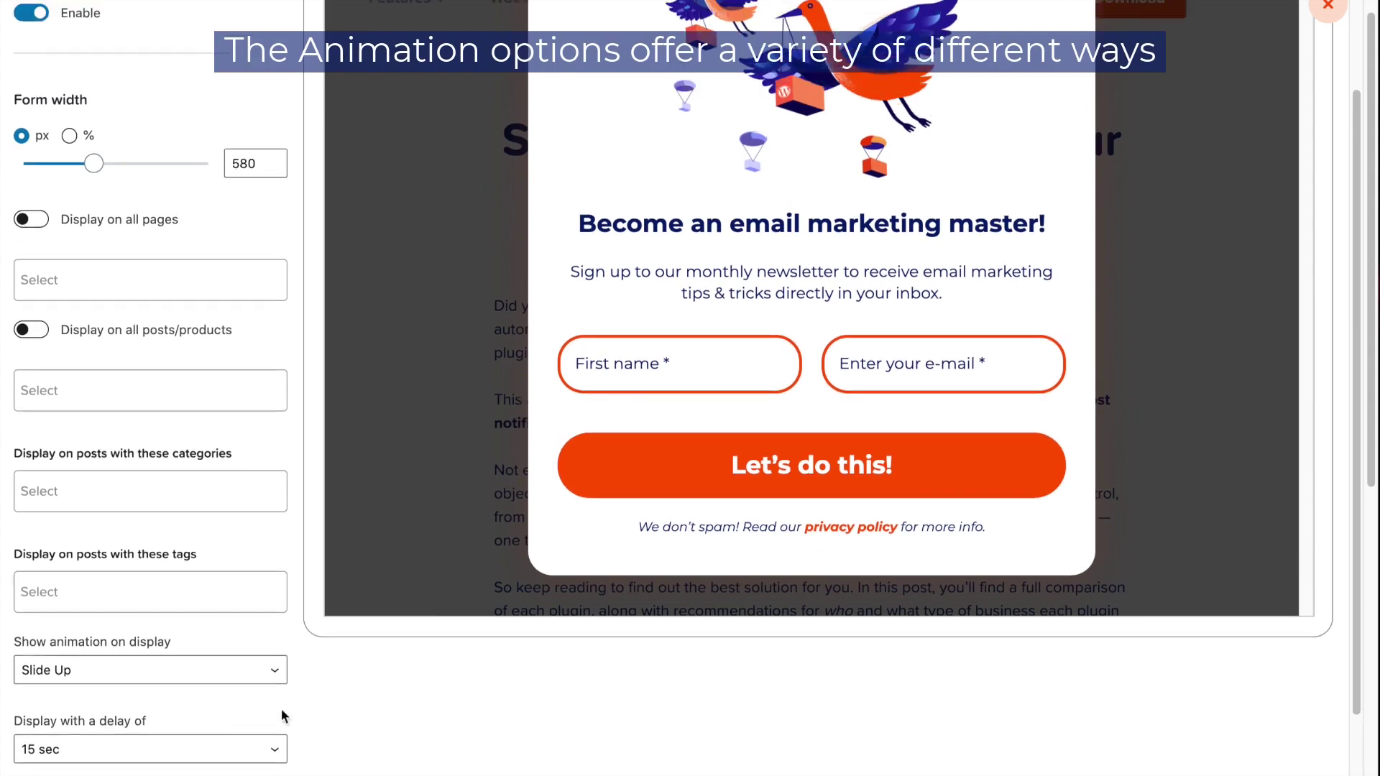
click(211, 681)
click(166, 739)
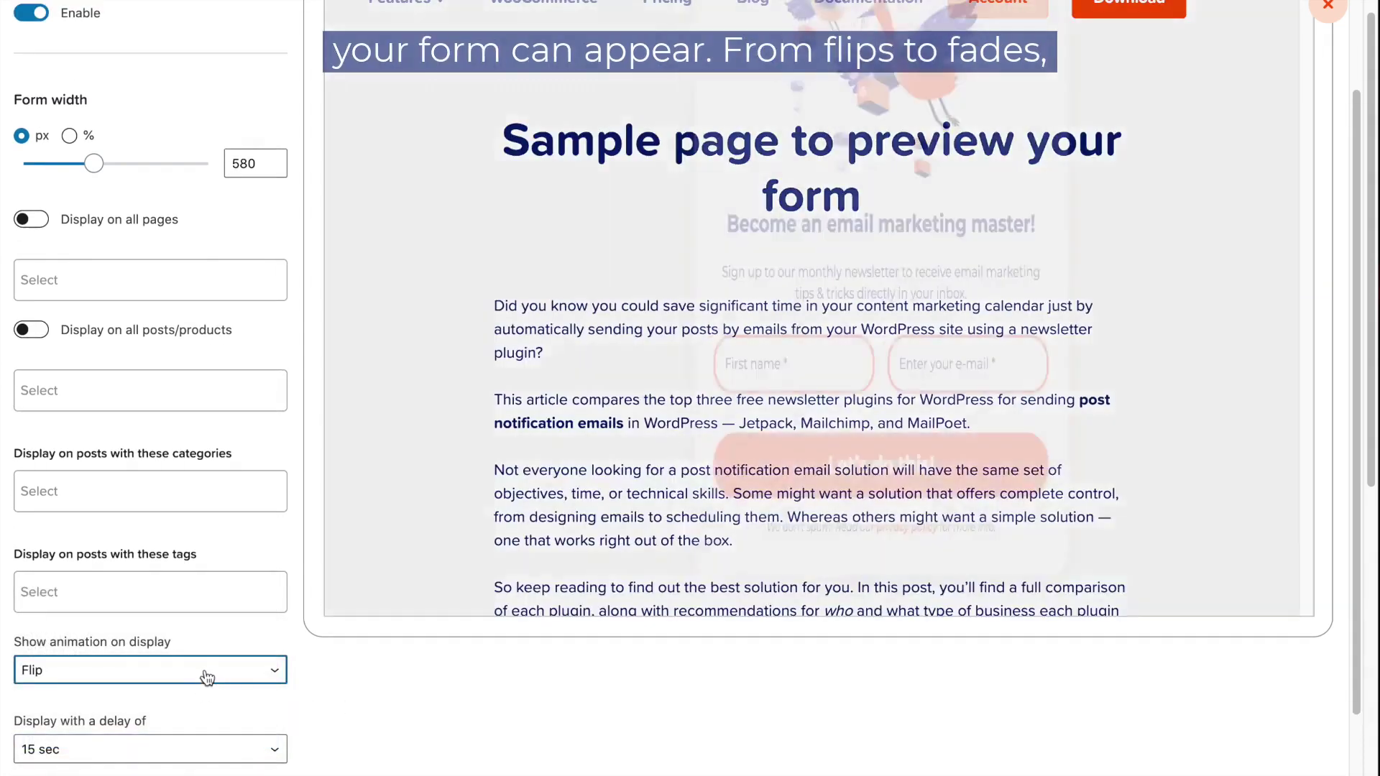
click(207, 675)
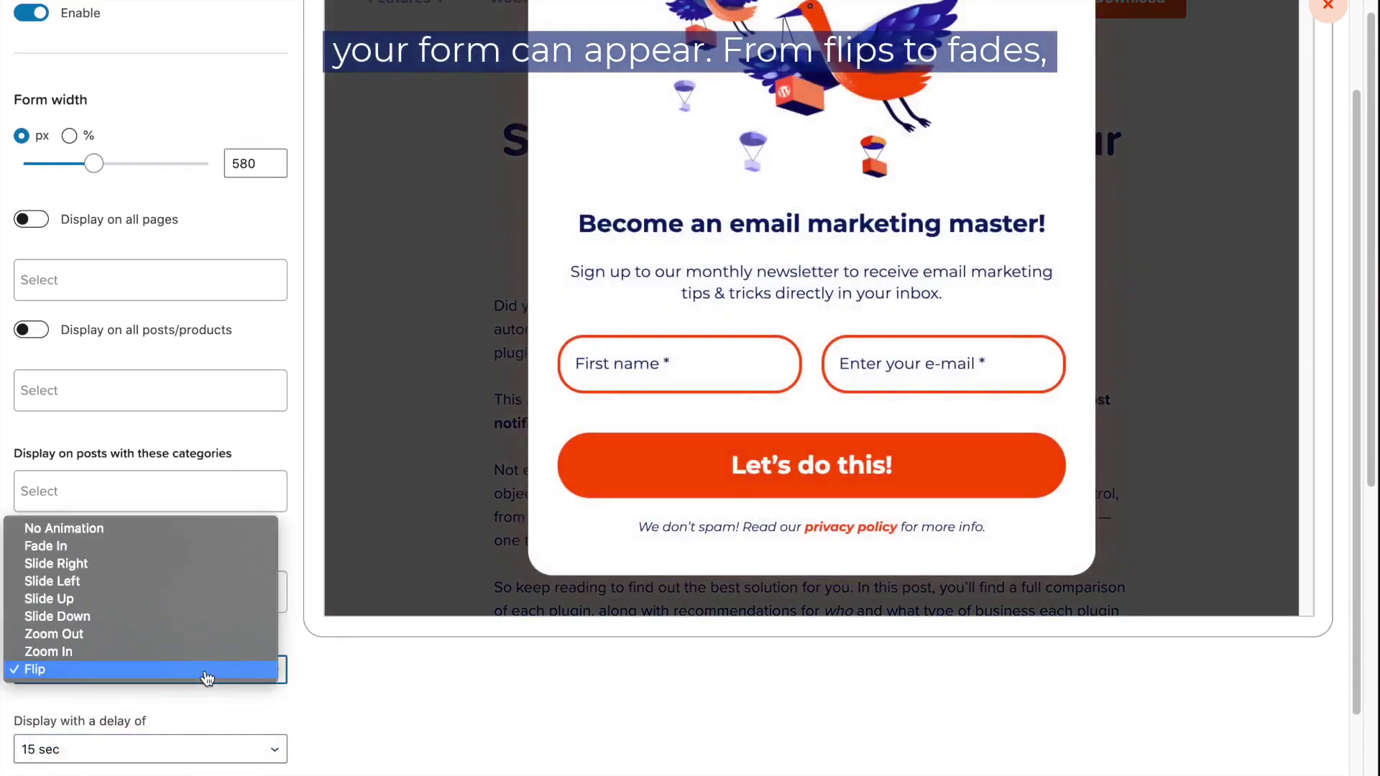
click(186, 546)
- Keep the pop-up's display delay at 15 seconds
scroll(272, 574, up, 2)
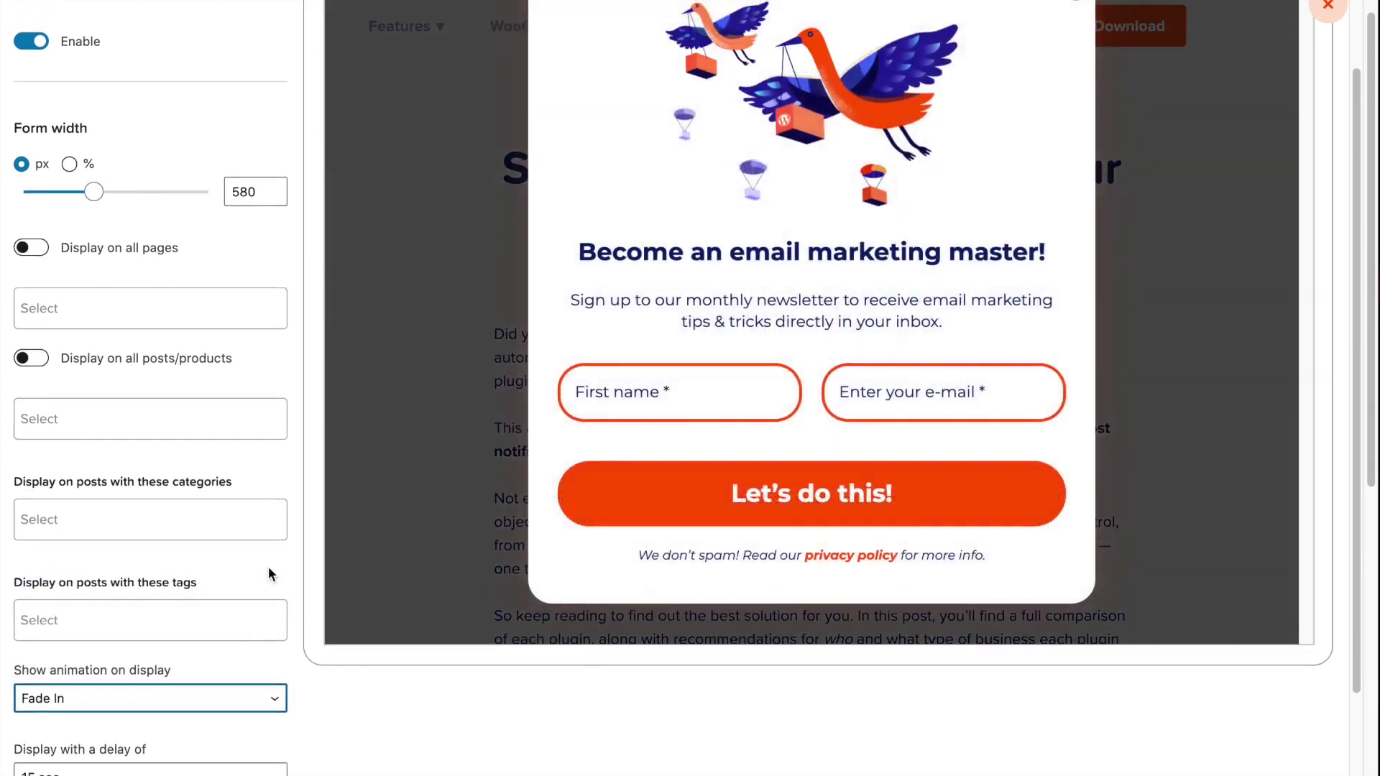
scroll(272, 574, down, 3)
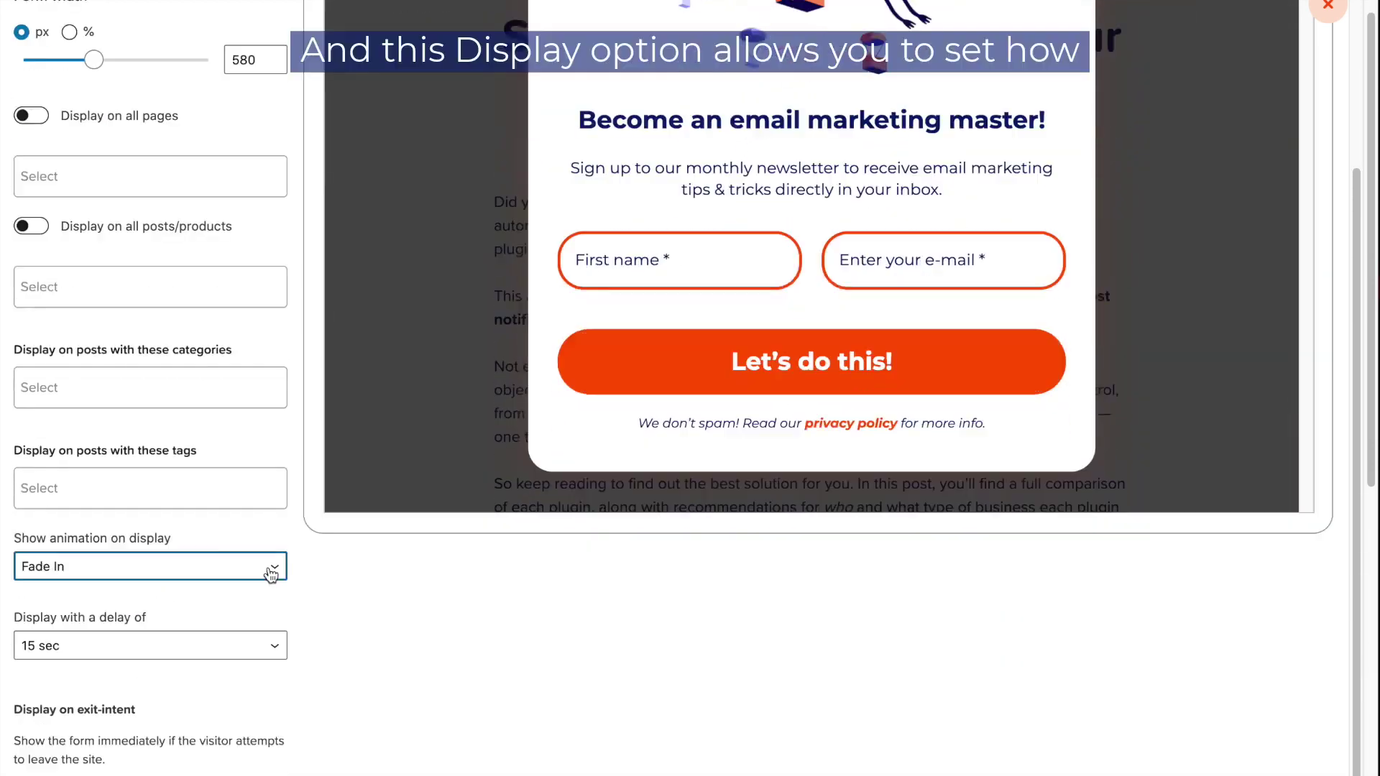
click(205, 650)
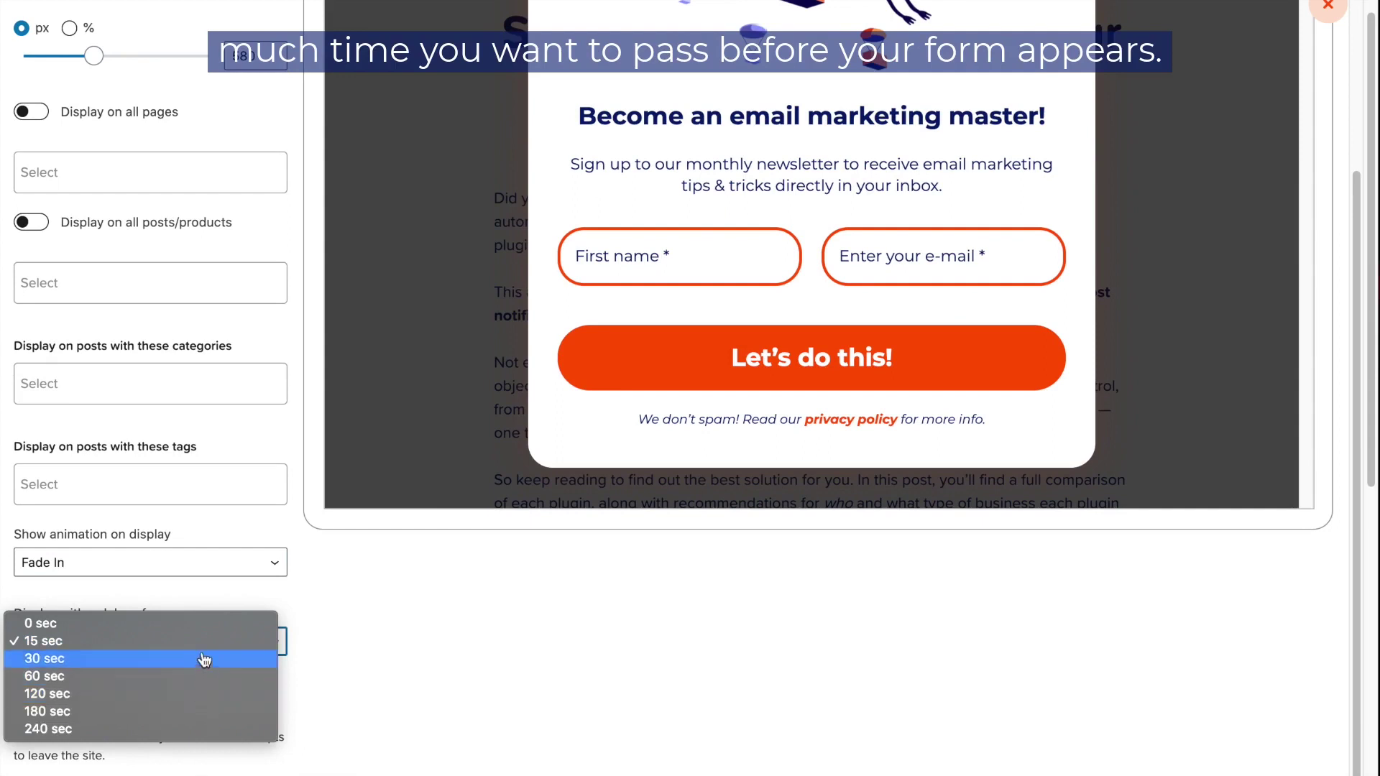
click(207, 651)
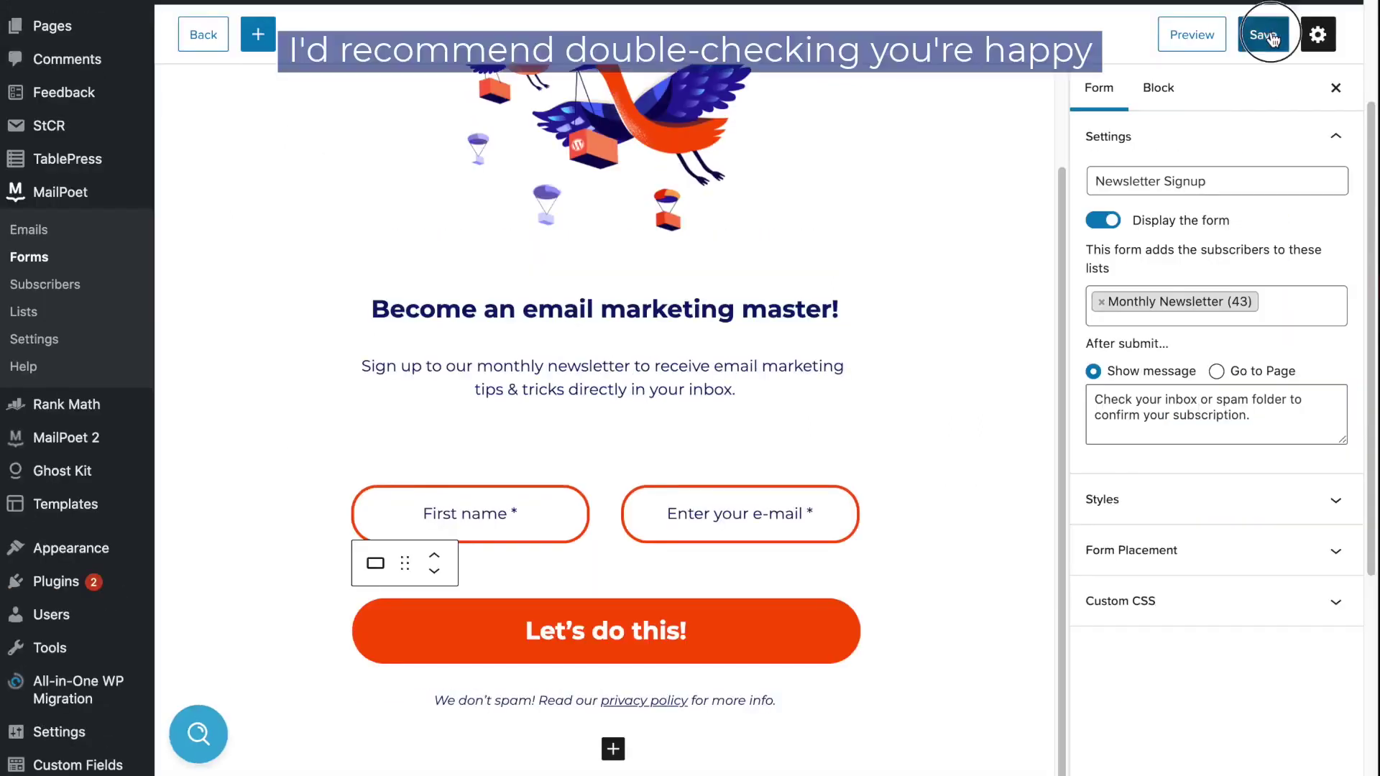
- Save the newsletter signup form and check it stays enabled for display
click(1270, 36)
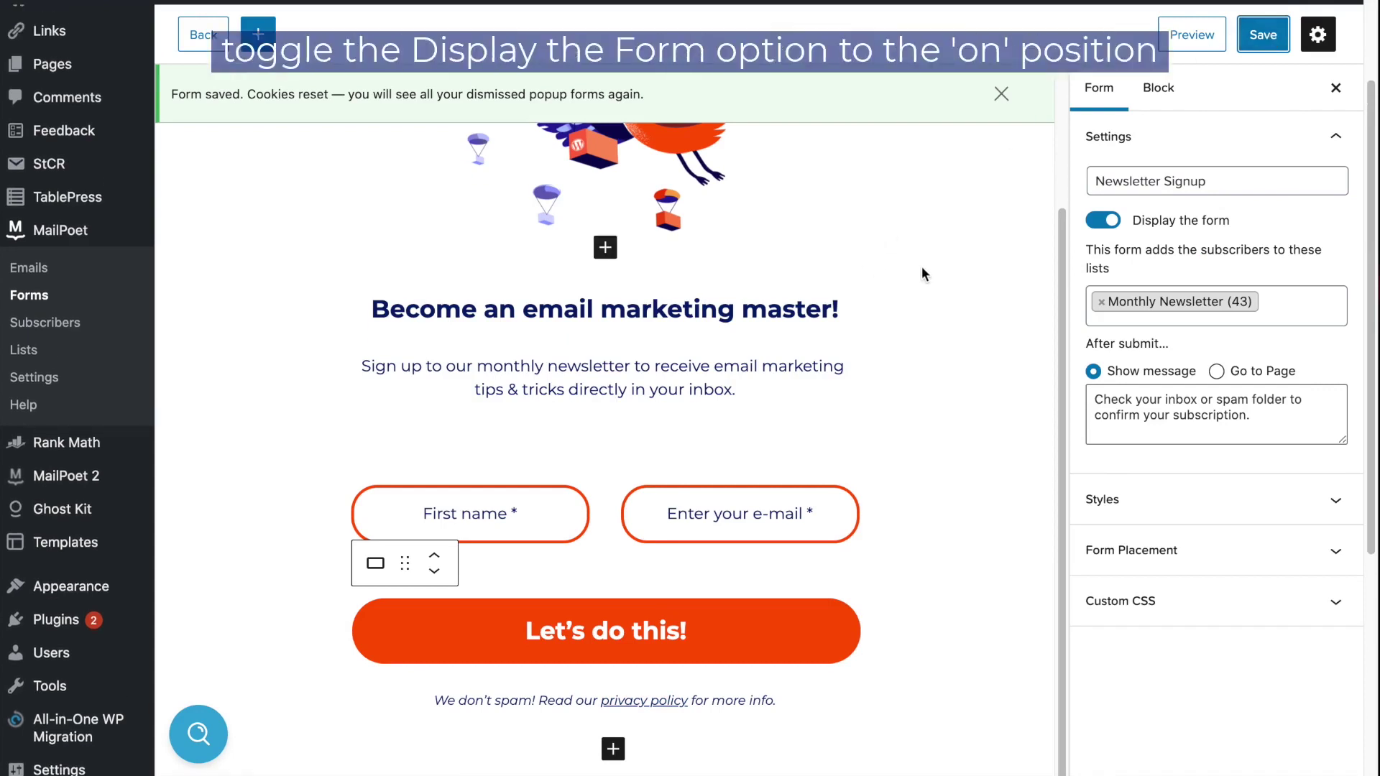
scroll(1042, 289, up, 2)
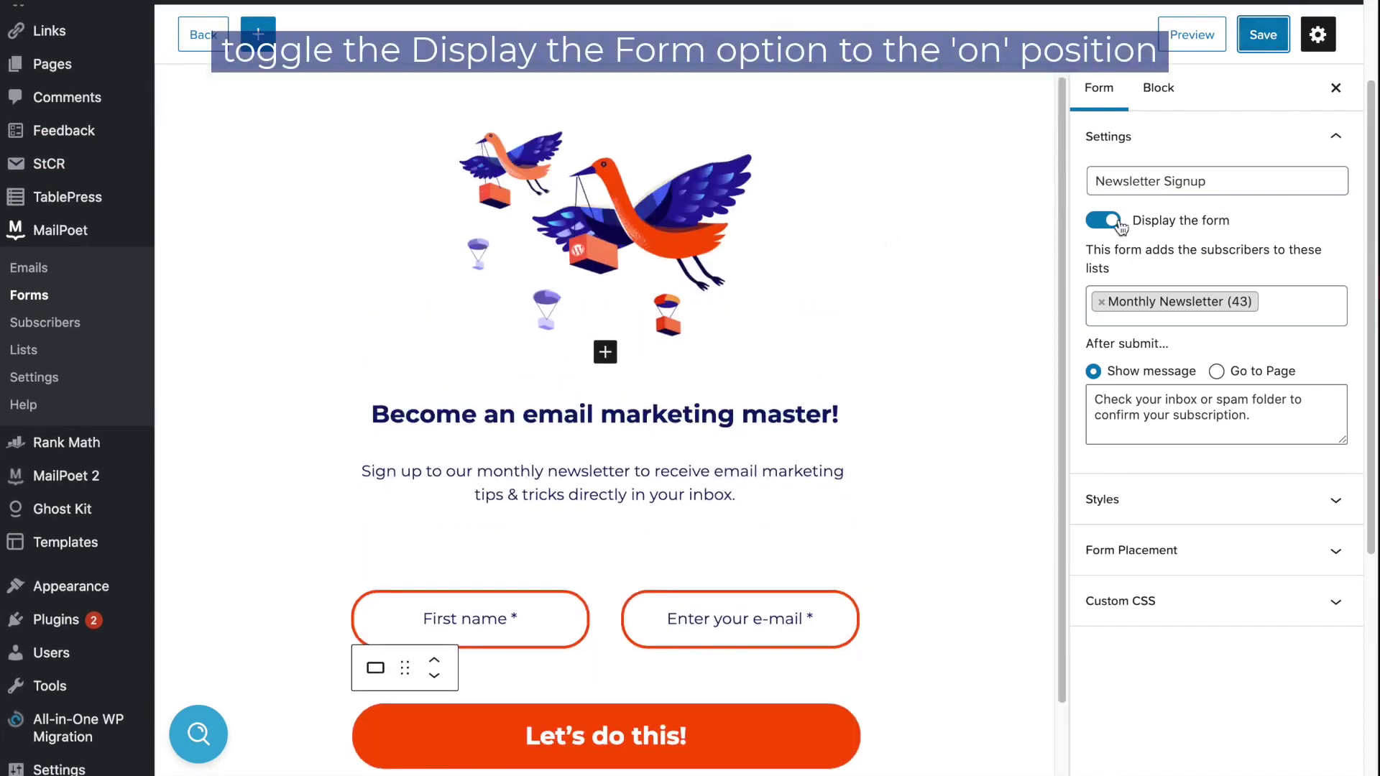